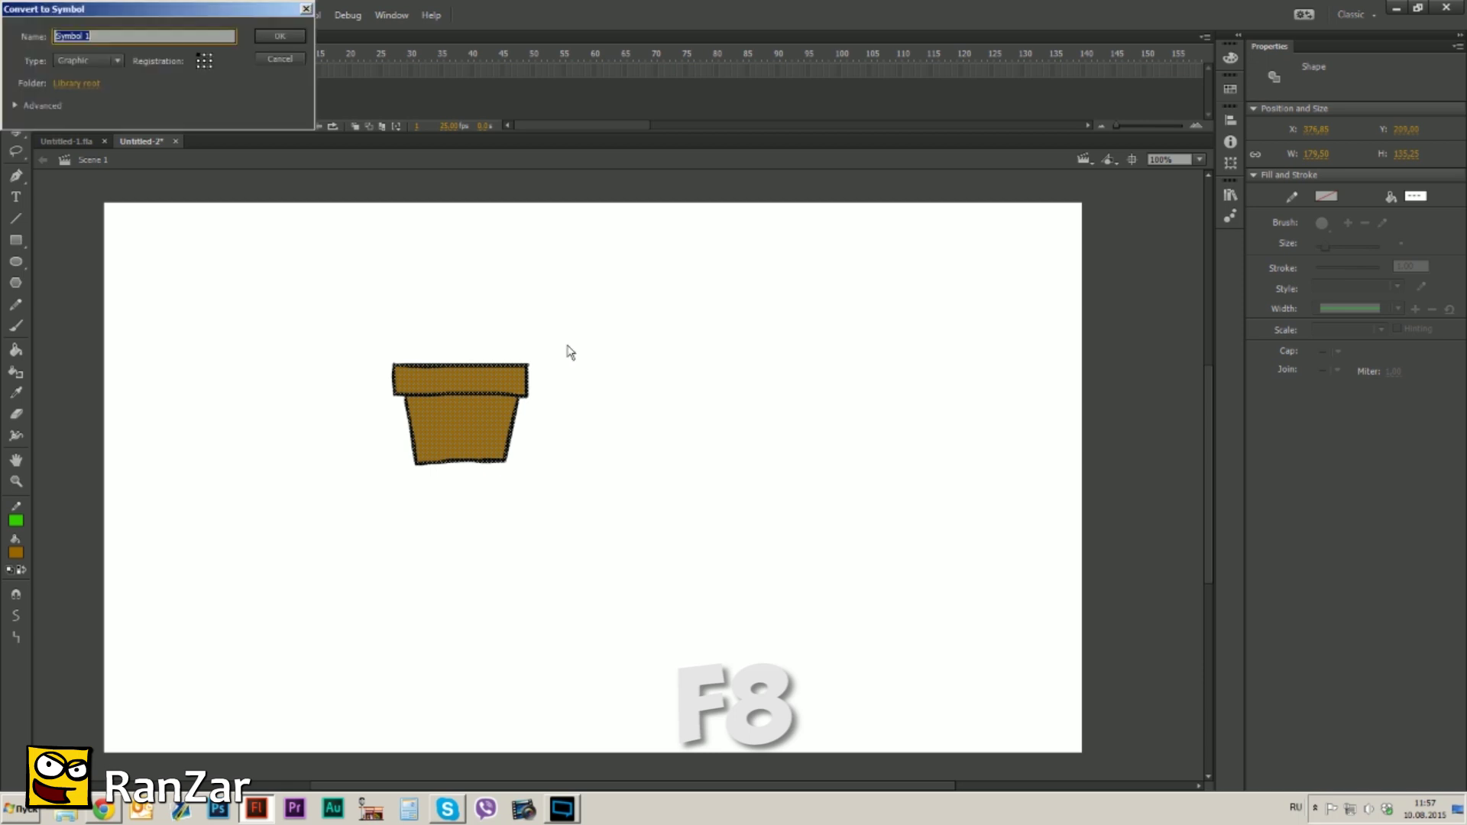
- Convert the drawn pot to a Graphic symbol named "горшочек"
left_click_drag(51, 10, 396, 216)
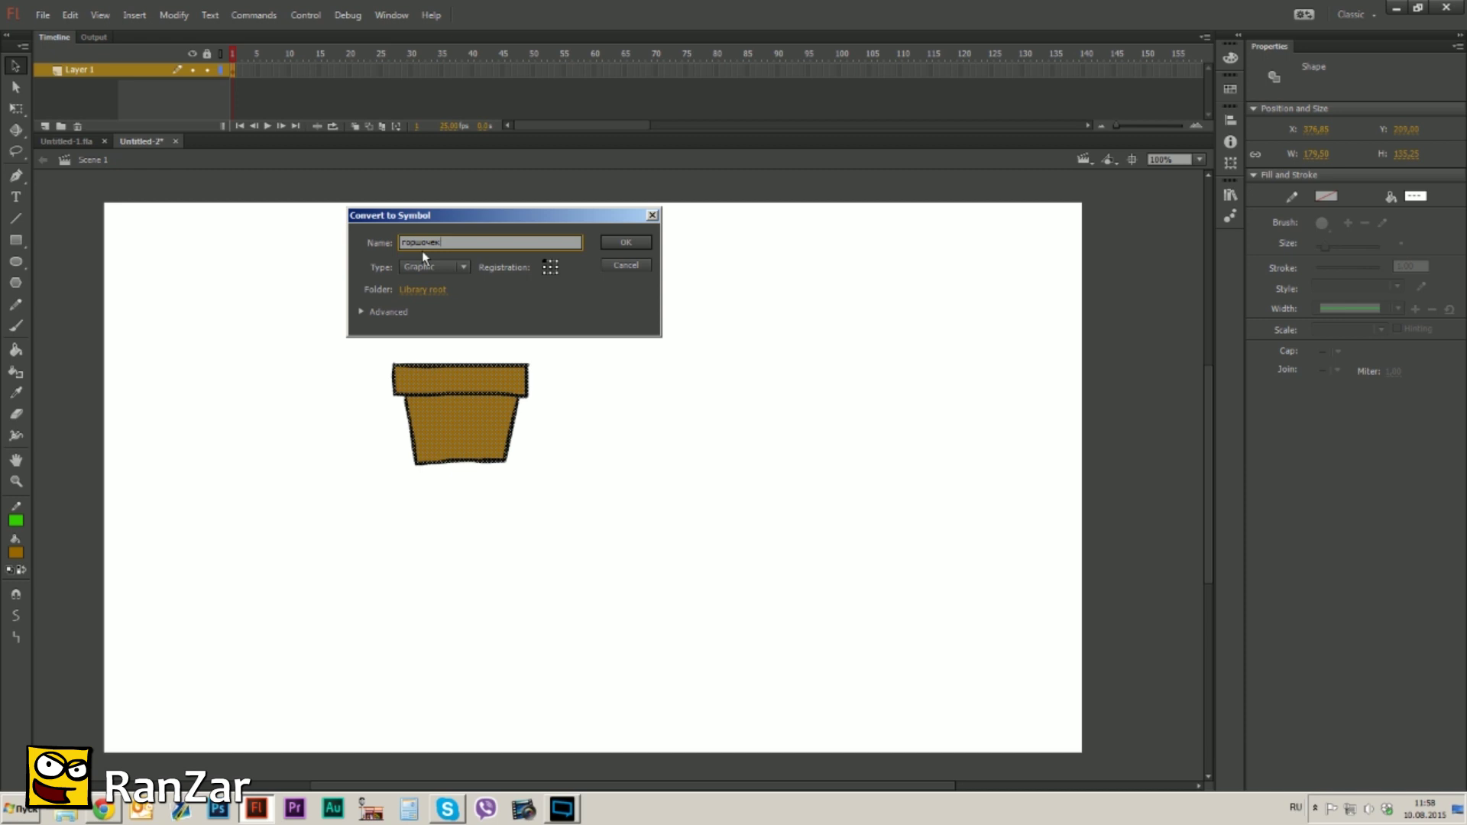
left_click(453, 266)
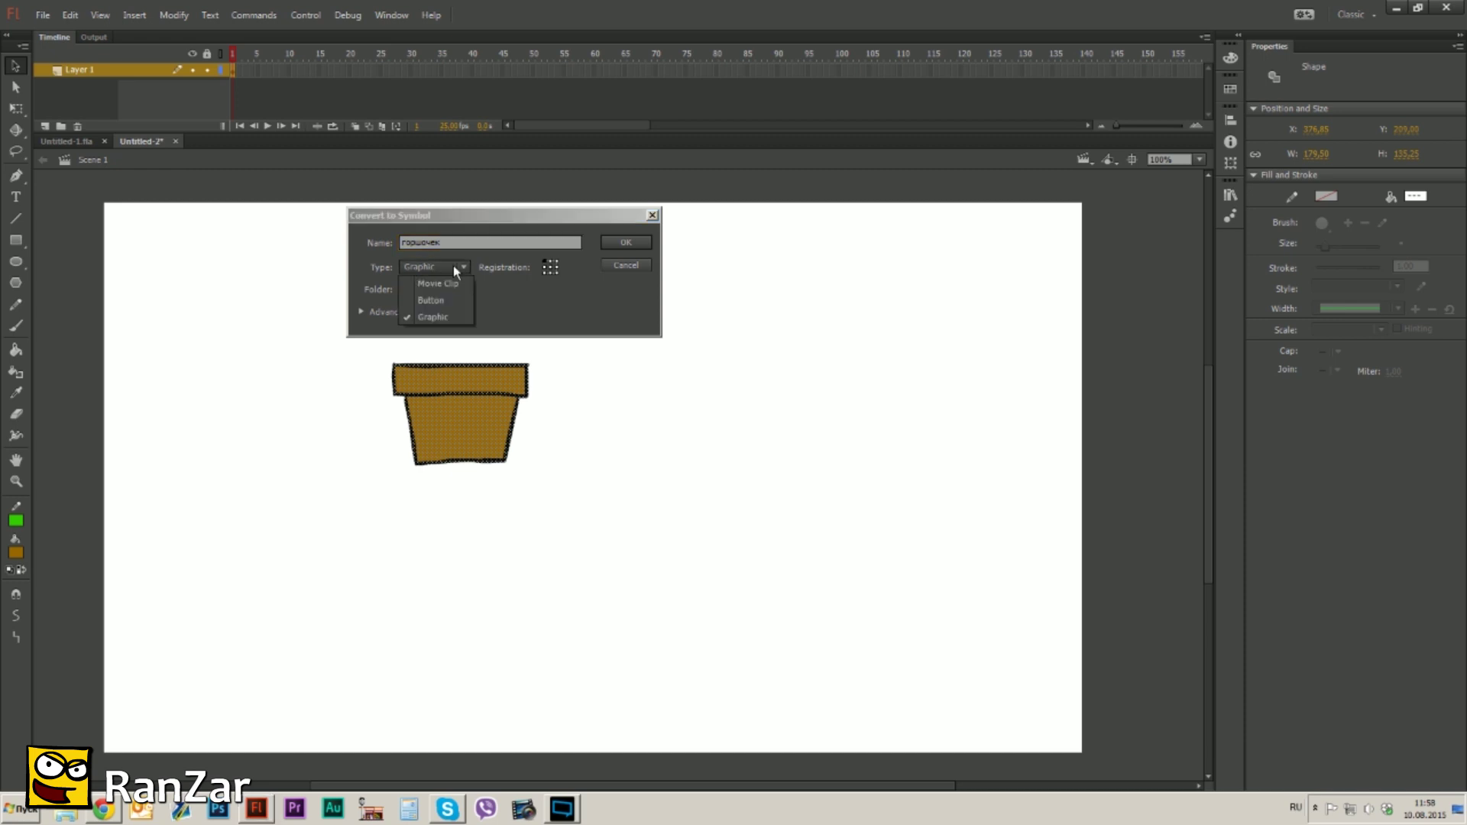
left_click(468, 316)
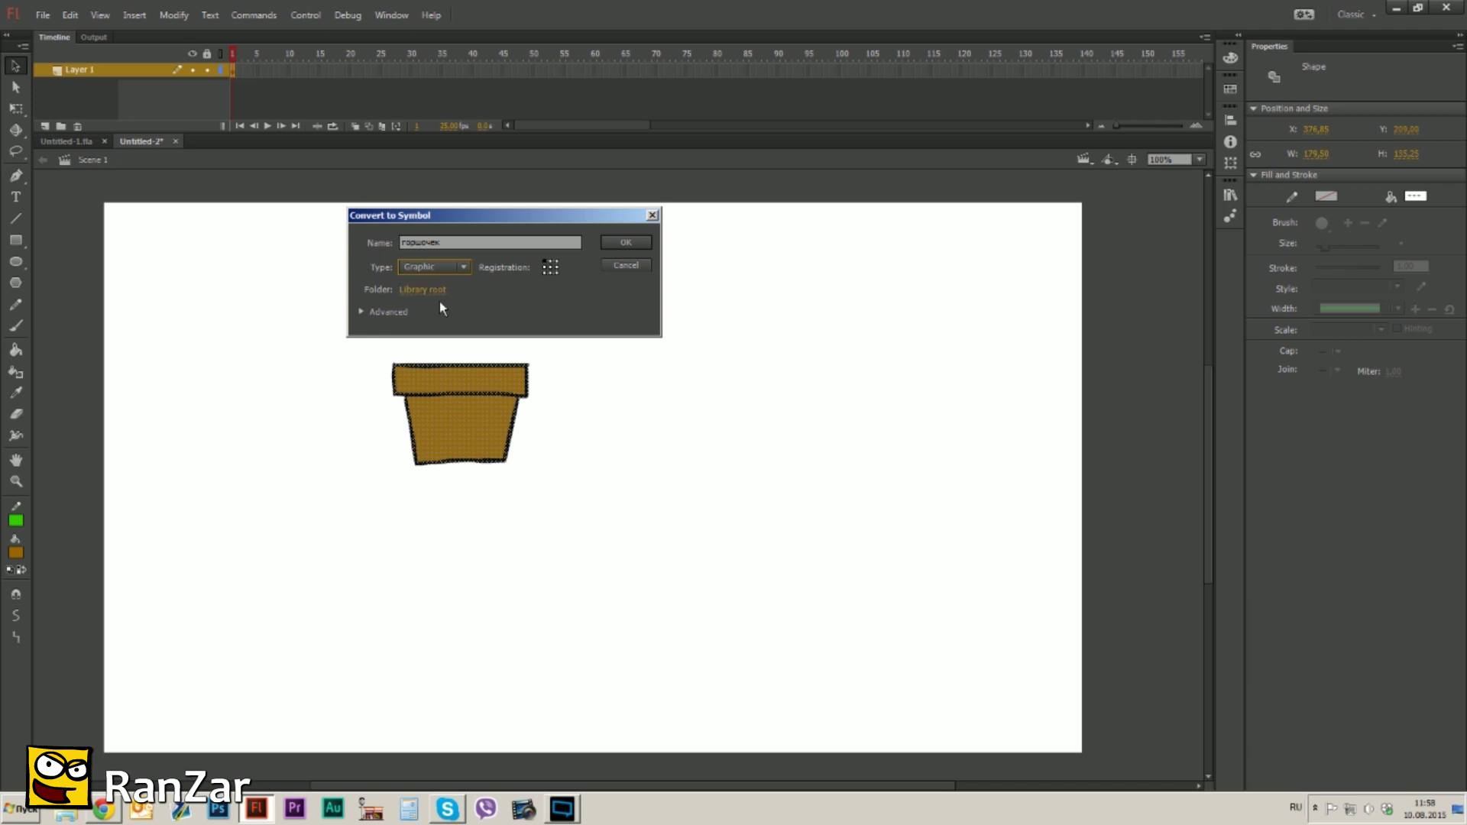
left_click(361, 311)
left_click(361, 311)
left_click(627, 243)
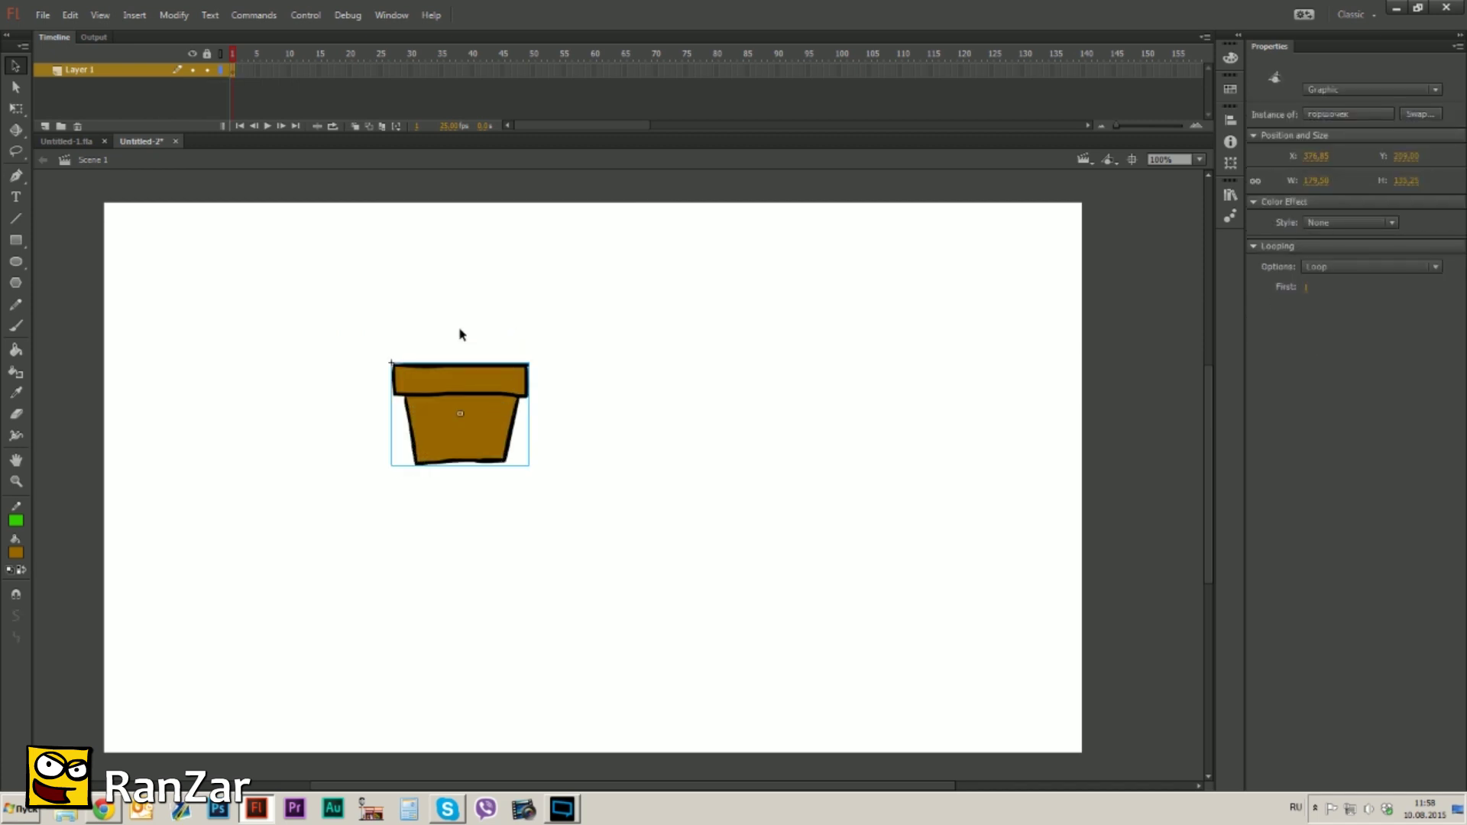
- Move the pot symbol instance around on the stage as a single object
left_click_drag(409, 314, 502, 402)
left_click(489, 388)
mouse_move(449, 373)
left_mouse_down()
mouse_move(297, 473)
mouse_move(550, 312)
mouse_move(613, 432)
mouse_move(491, 384)
mouse_move(565, 441)
left_mouse_up()
left_click_drag(549, 420, 502, 338)
left_click_drag(619, 438, 506, 418)
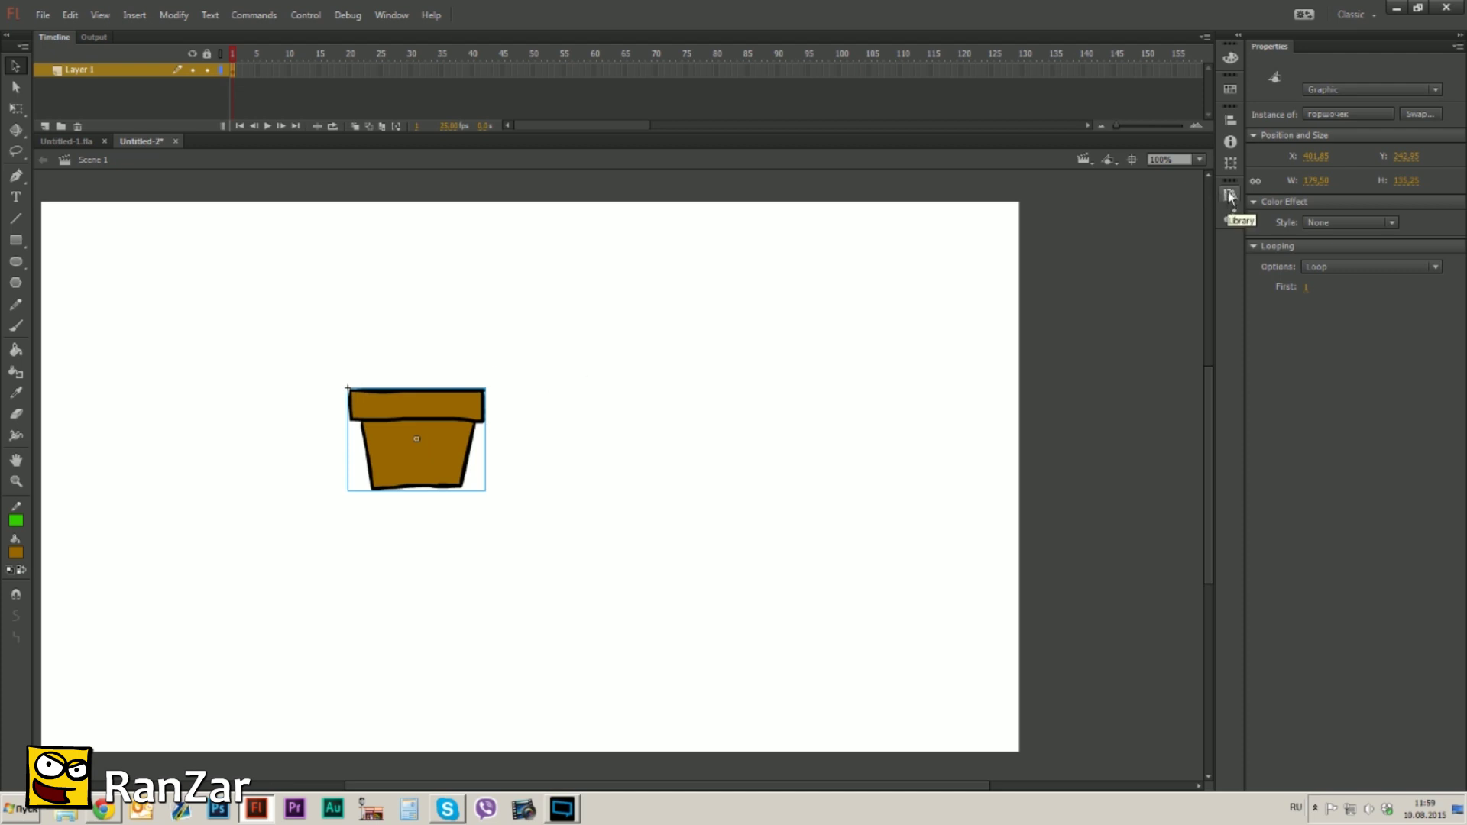
- Place extra pot instances from the library on the stage and delete them again
left_click(1230, 197)
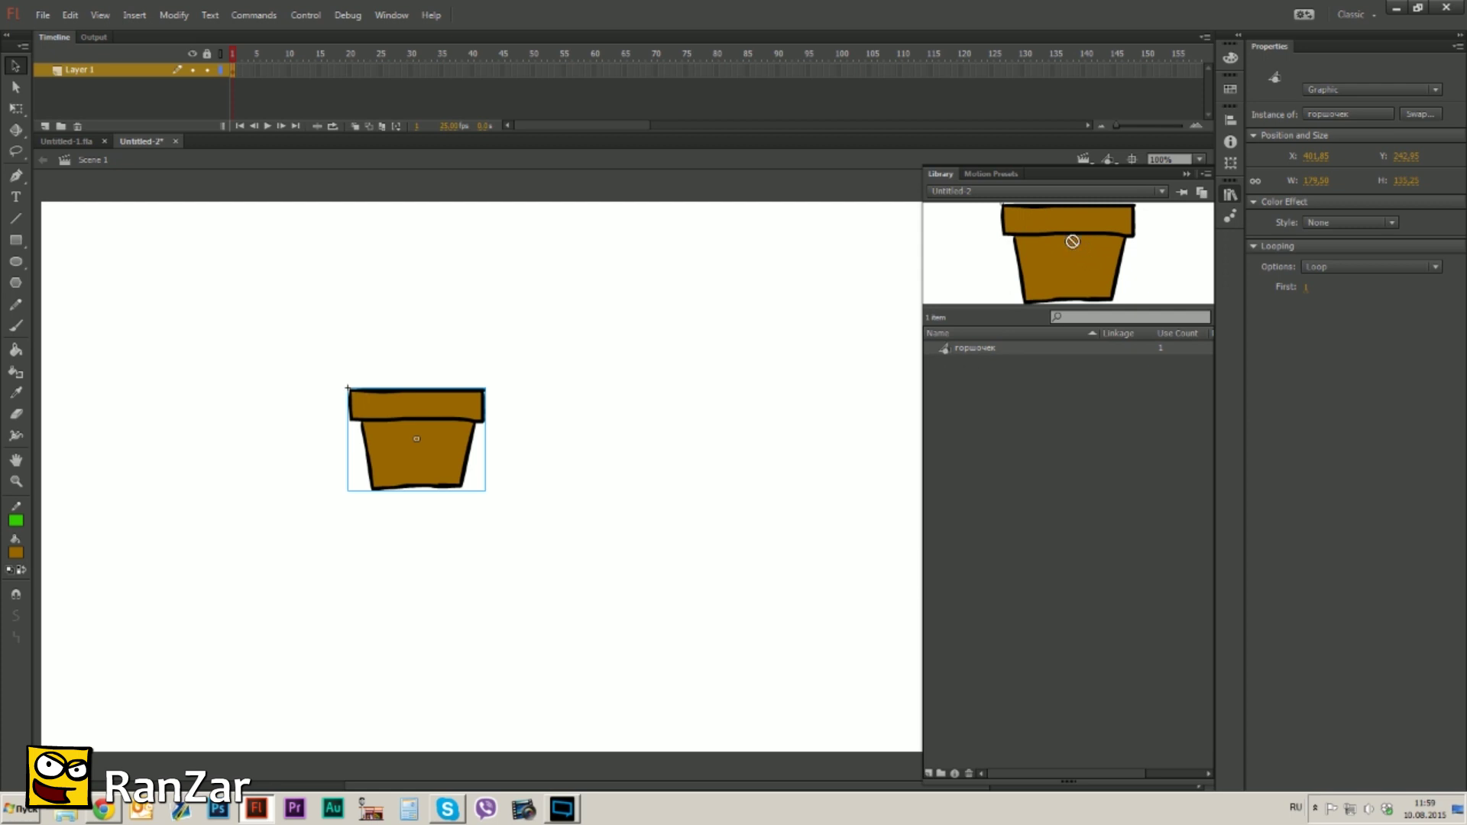
left_click_drag(1085, 240, 722, 332)
left_click_drag(1047, 267, 700, 484)
left_click_drag(1047, 268, 783, 362)
left_click_drag(701, 234, 795, 537)
key("Delete")
- Rename the pot symbol in the library as "горшочек новый"
left_click(1230, 196)
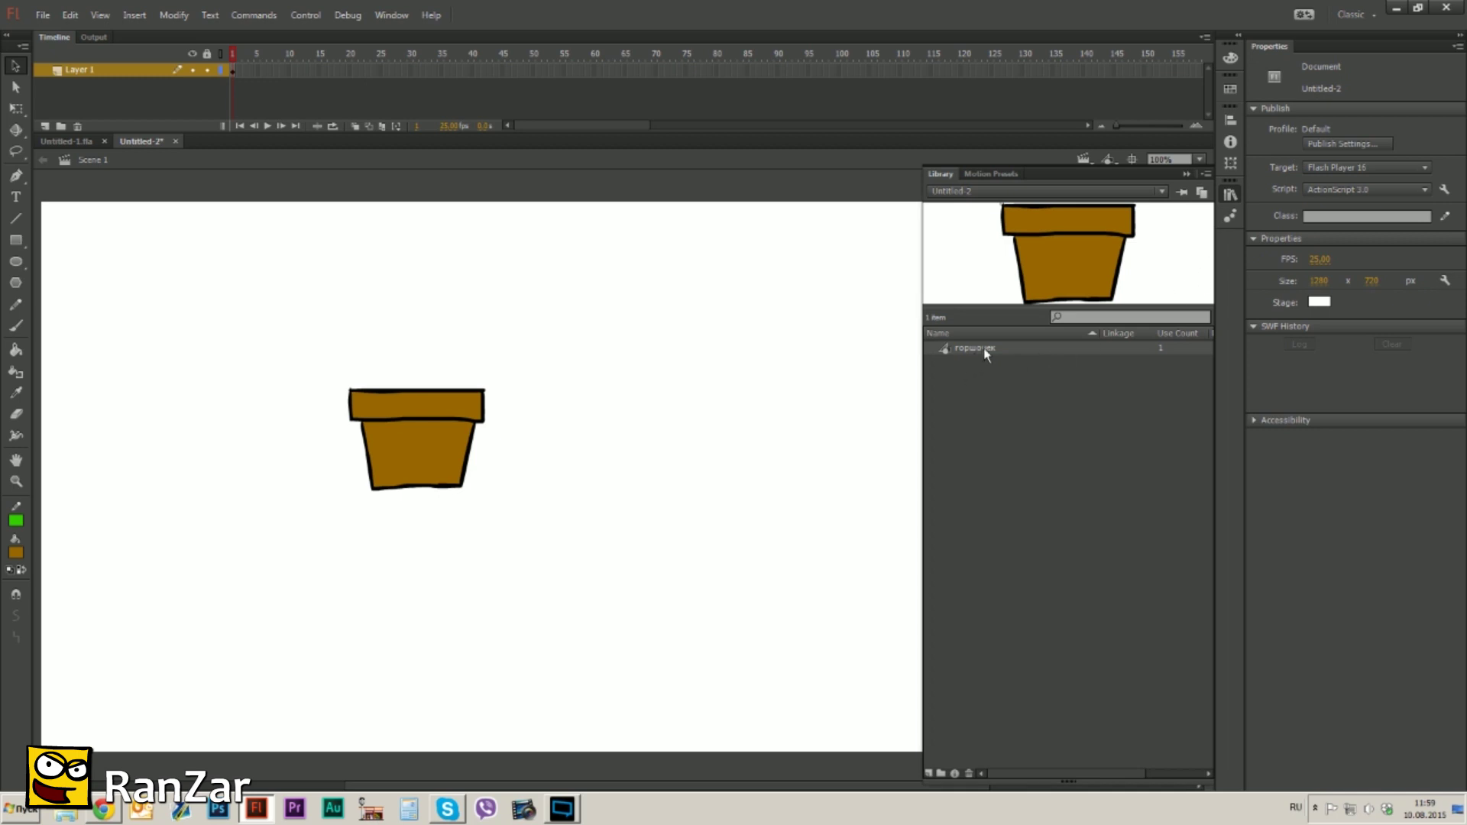
double_click(984, 350)
left_click(1014, 348)
type("новый")
key("Return")
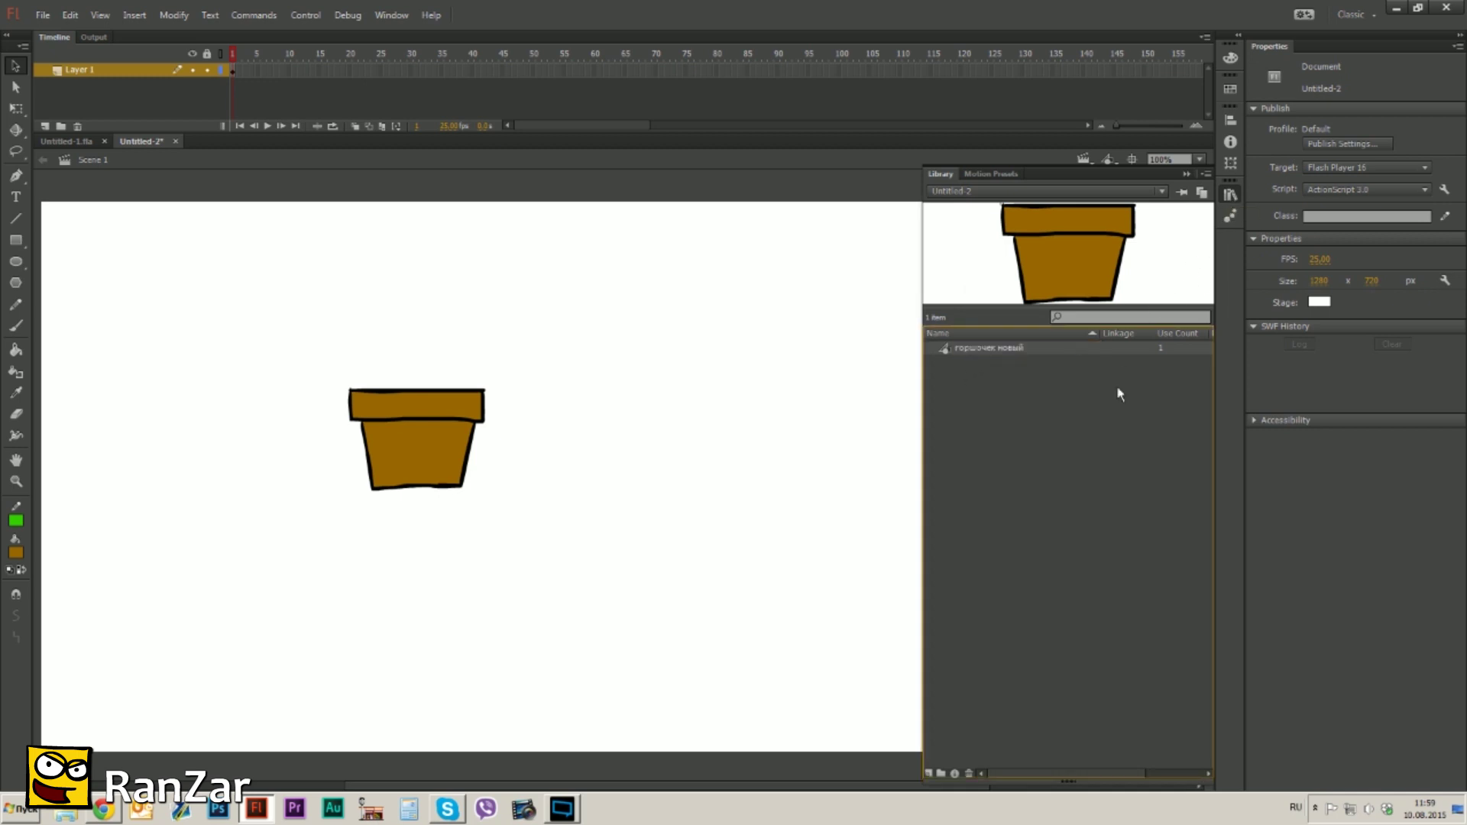
left_click(1231, 195)
- Enter the pot symbol for in-place editing and return to Scene 1
left_click(445, 433)
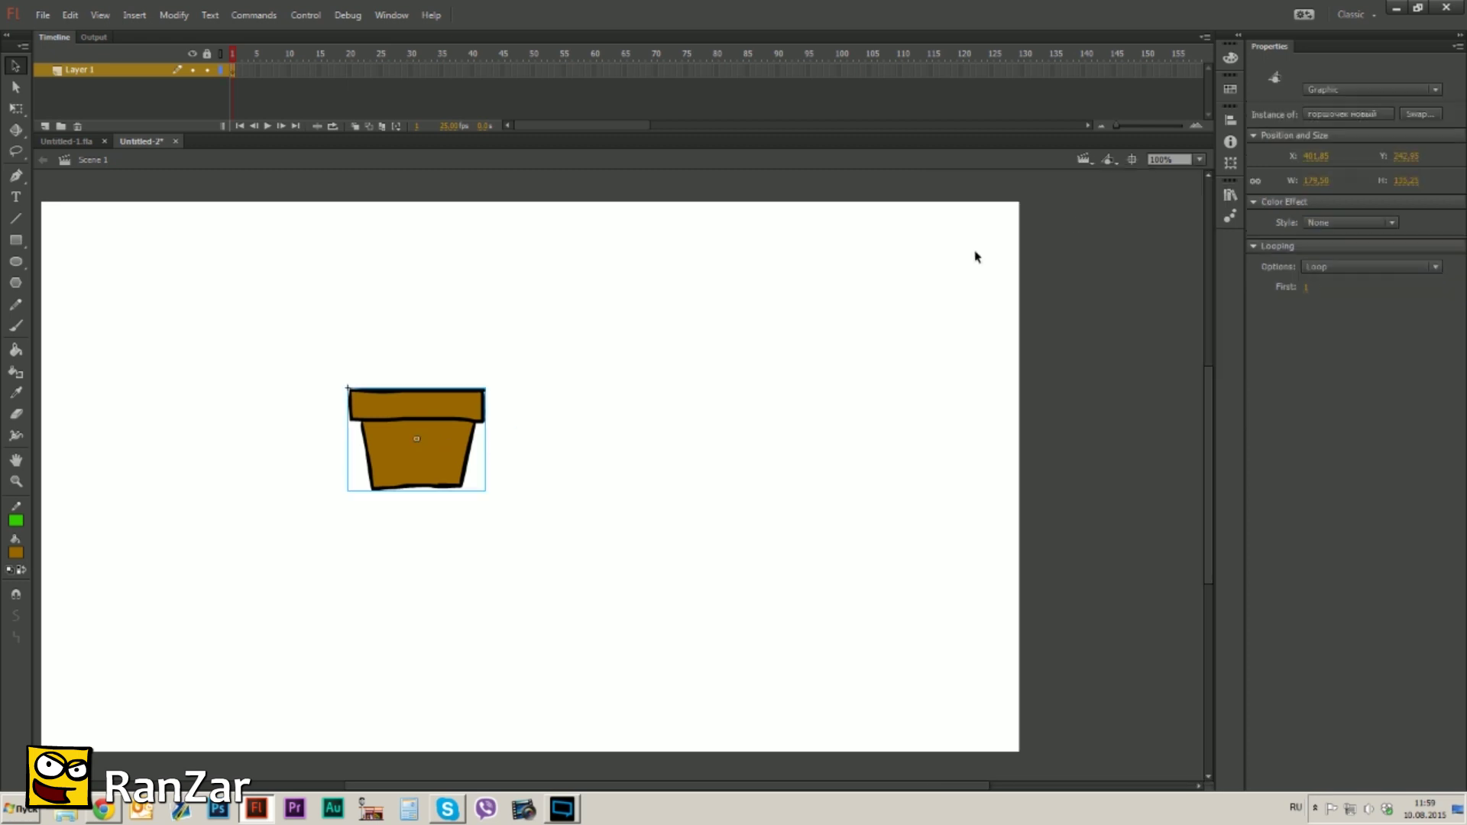
double_click(469, 444)
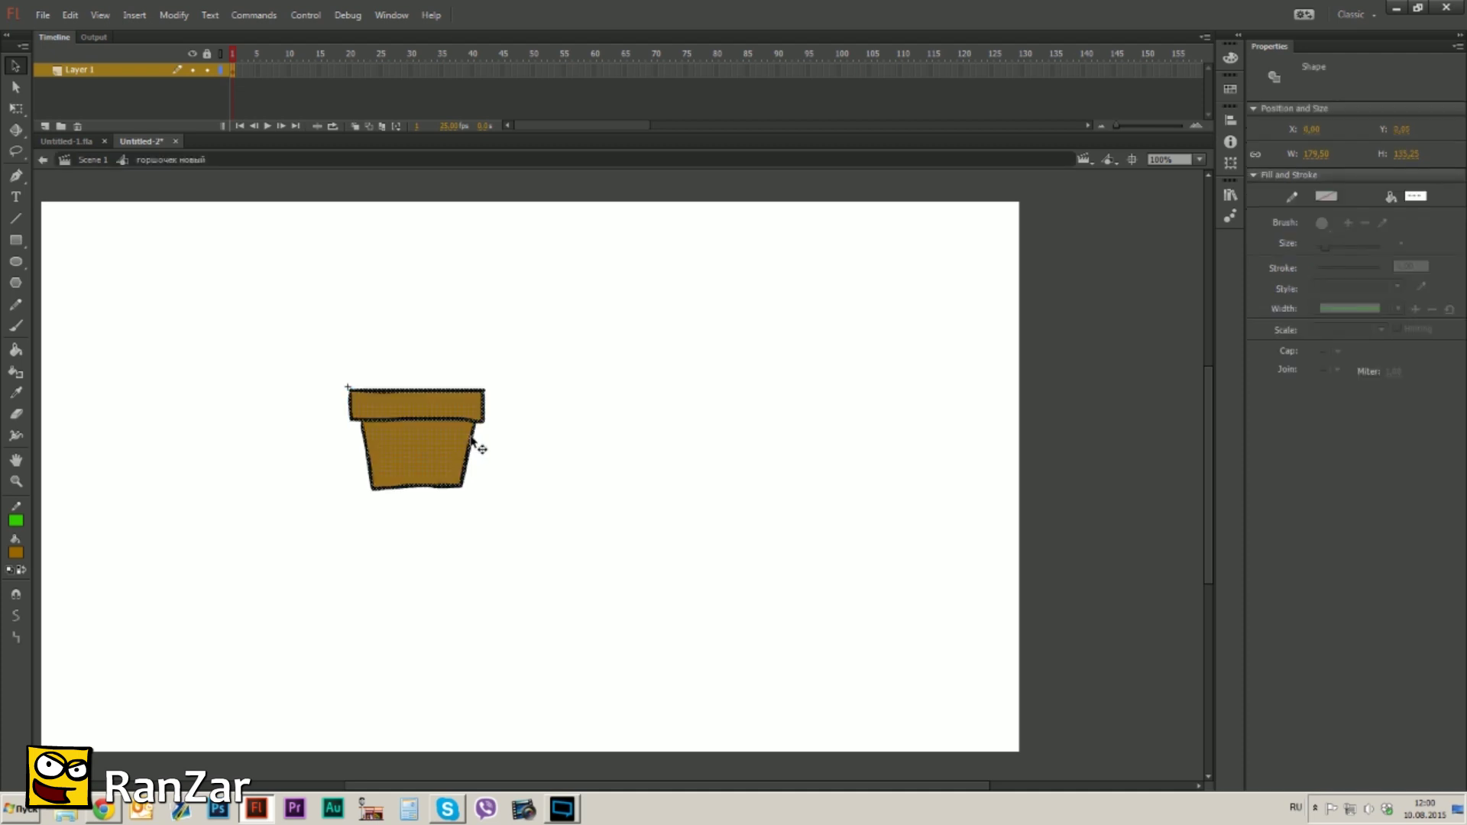
left_click(506, 447)
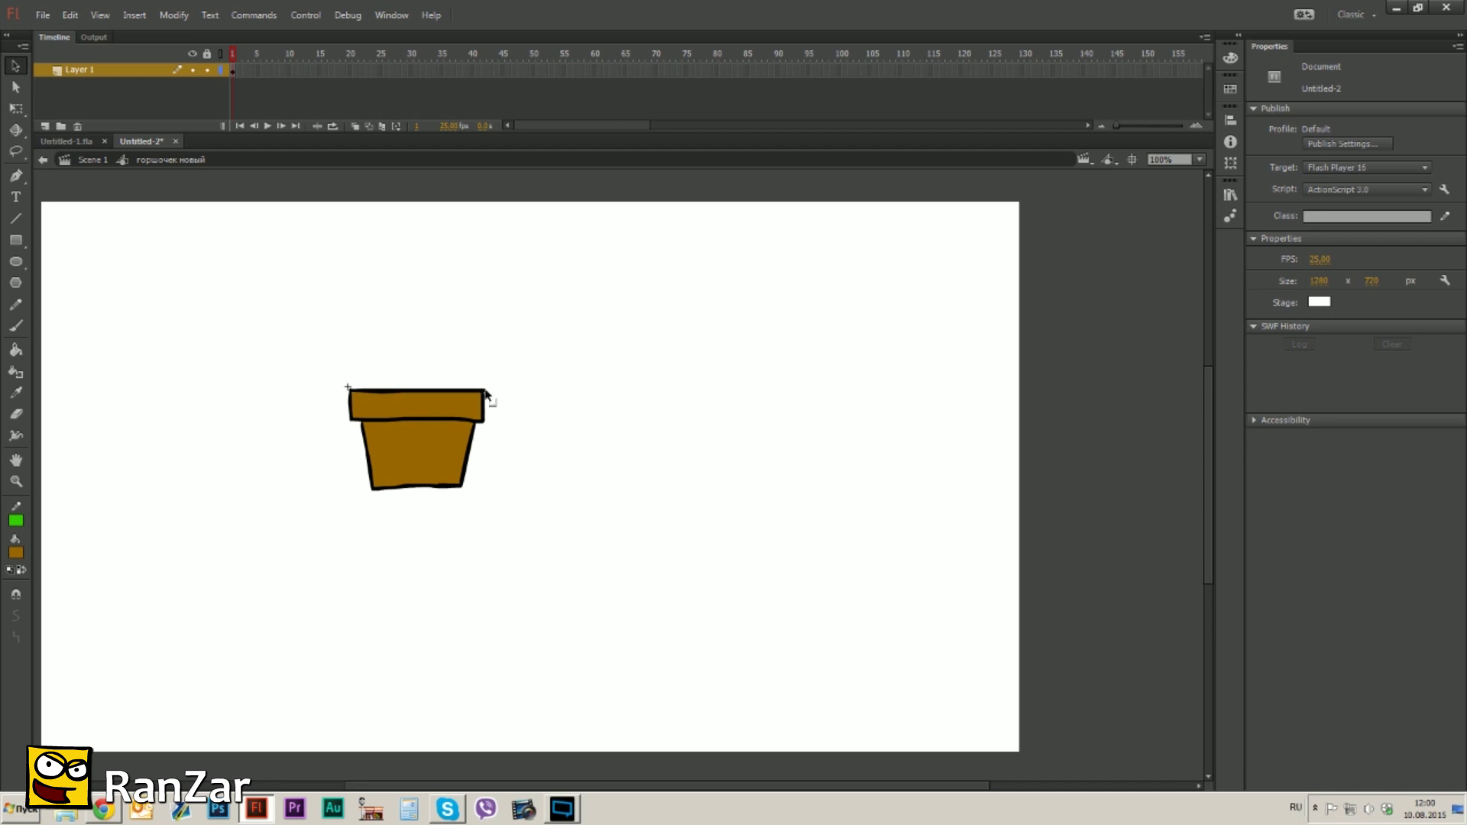
left_click(86, 161)
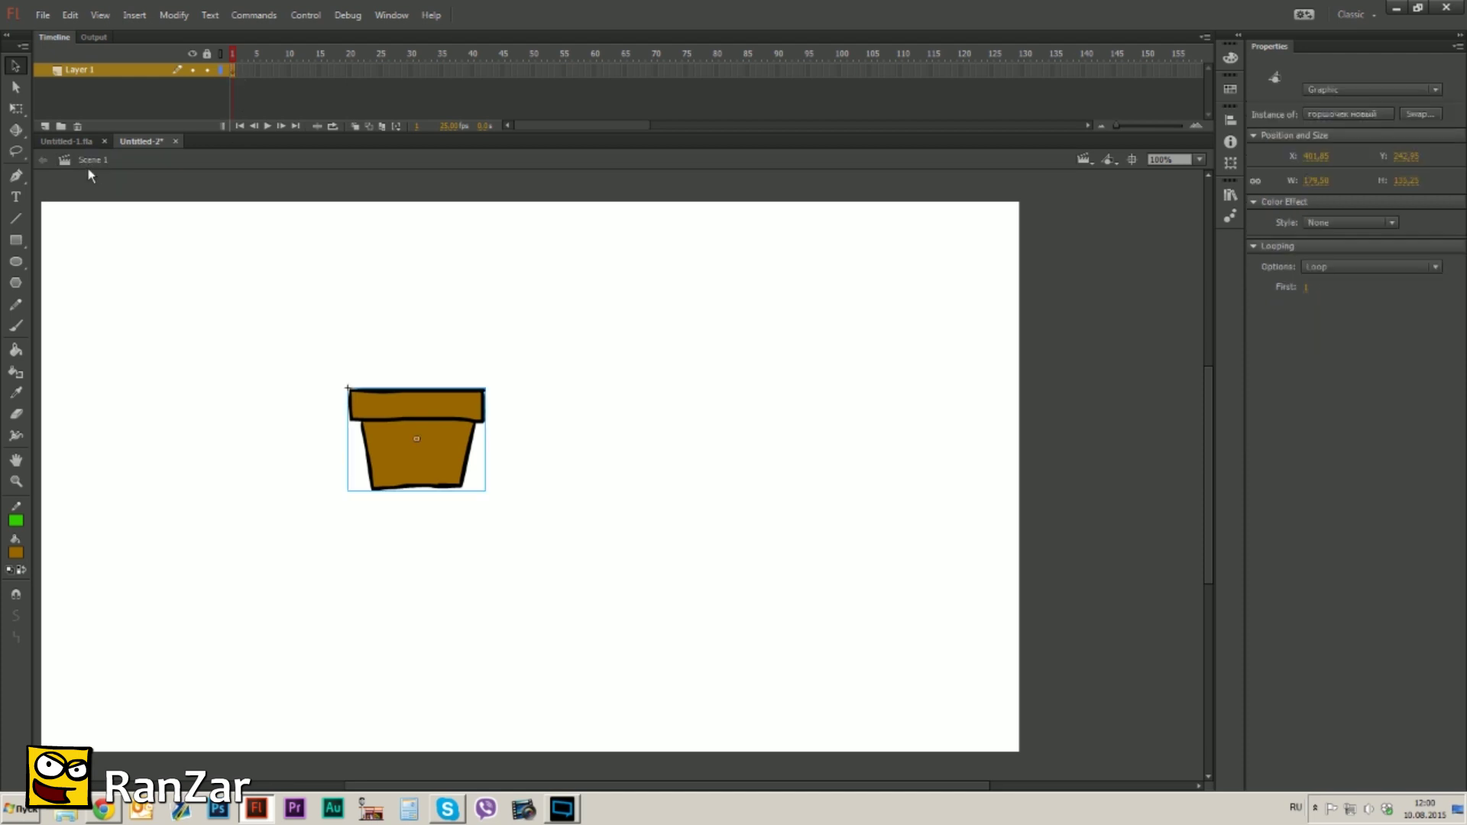
double_click(370, 425)
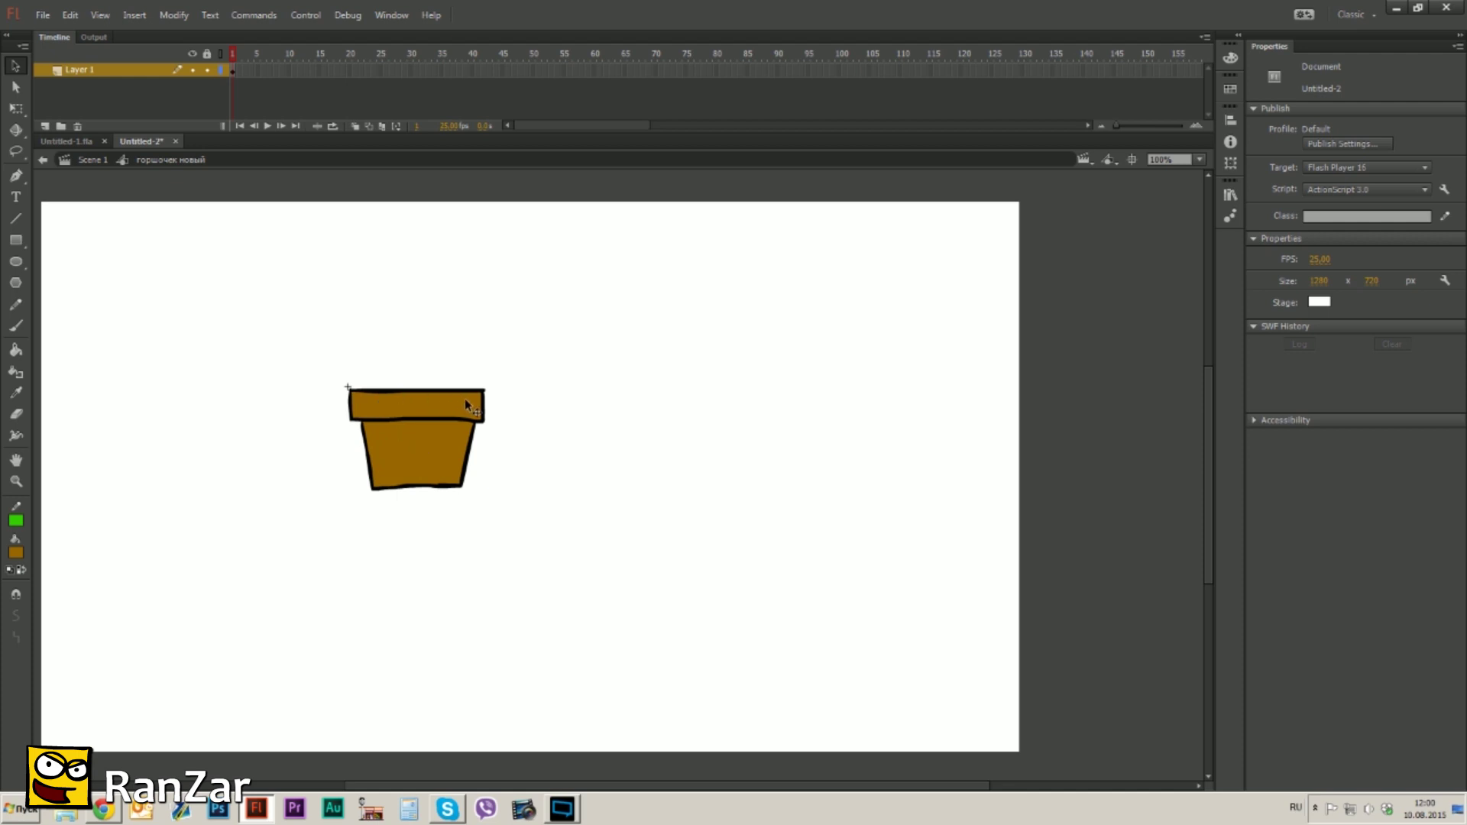
left_click(107, 161)
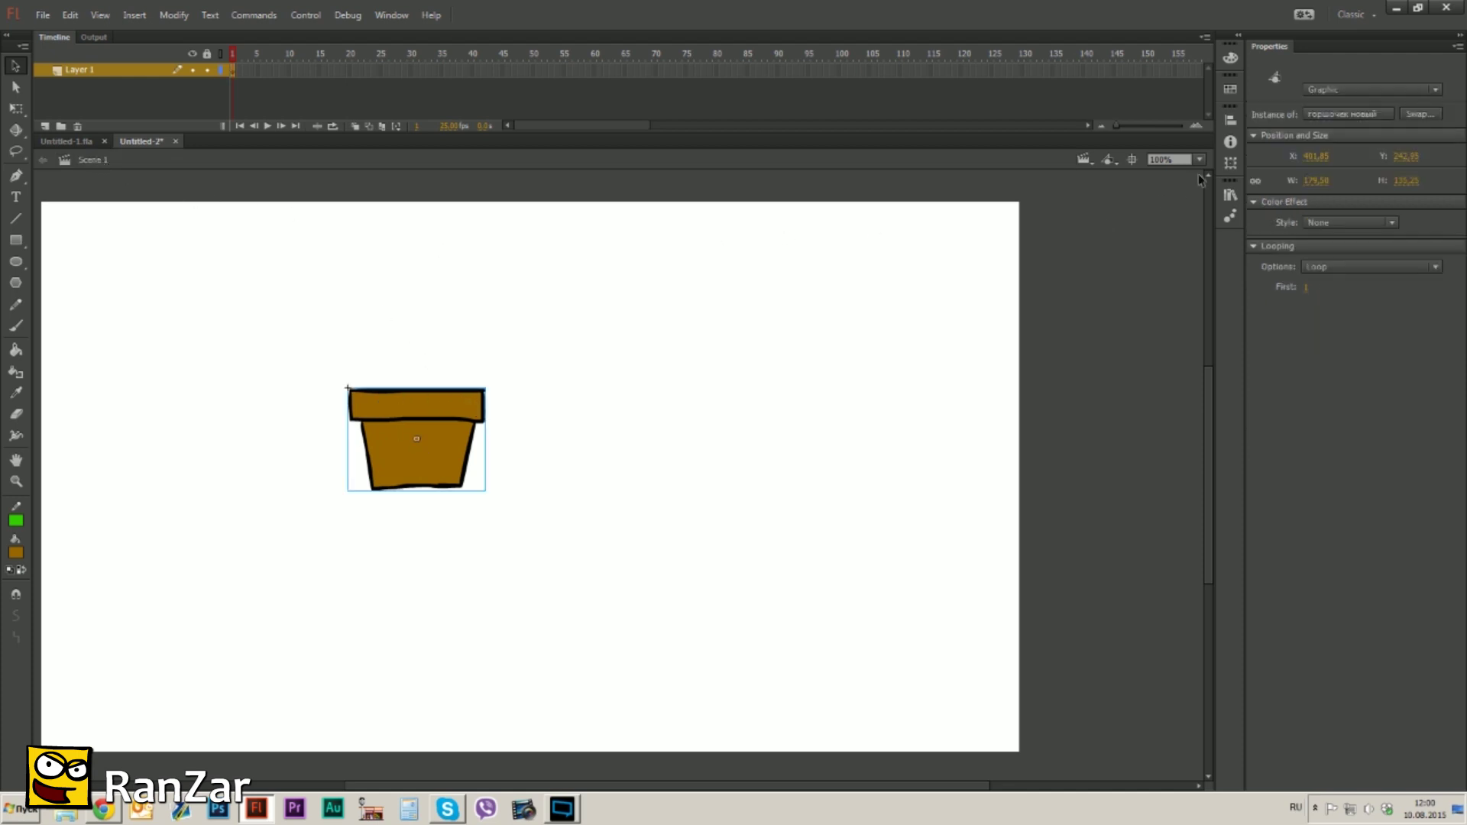
- Place a second instance of the pot symbol from the library to the right of the first pot
left_click(1231, 195)
left_click_drag(1057, 269, 642, 446)
left_click(725, 399)
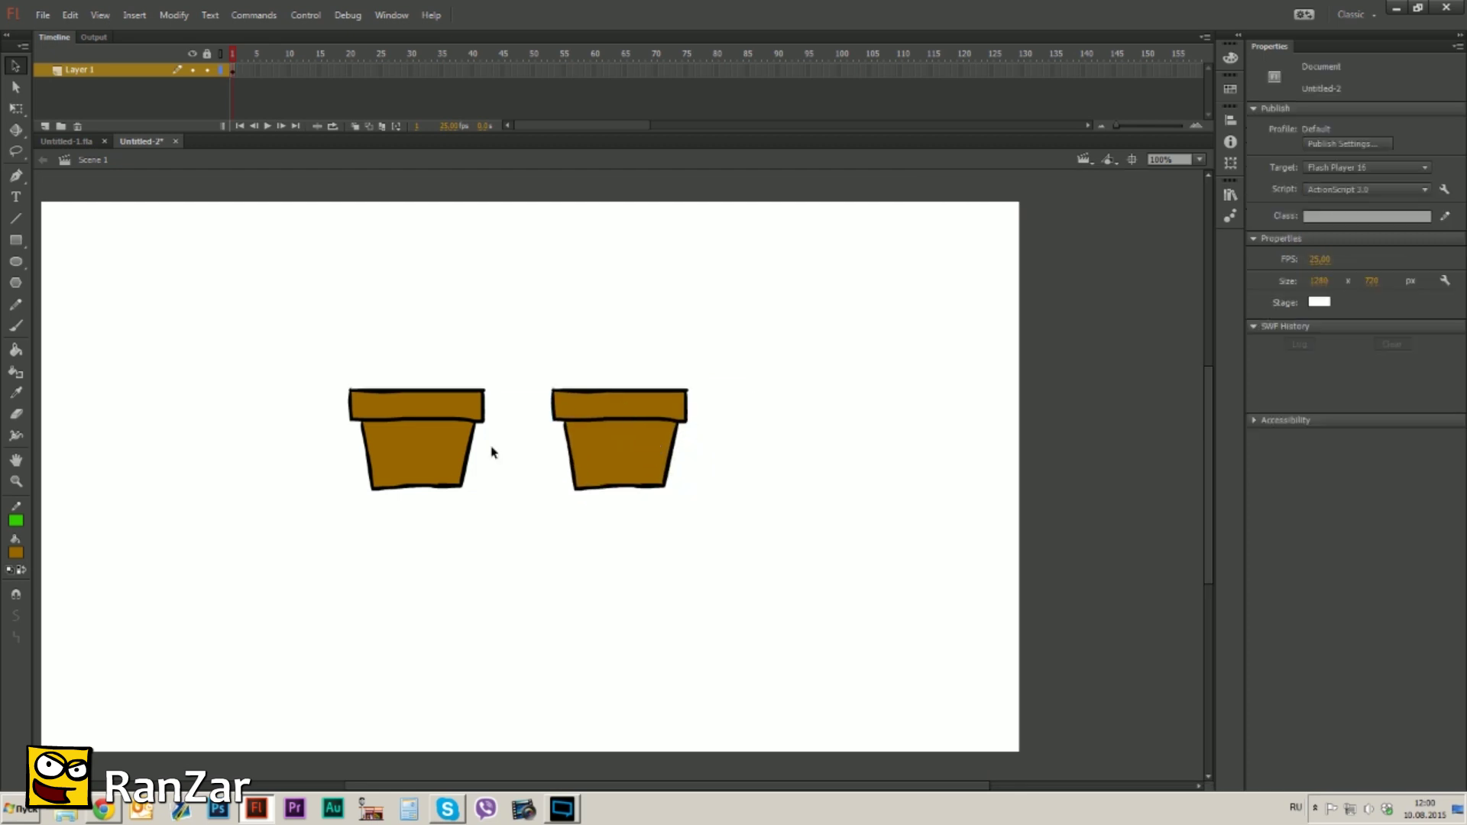
- Edit the pot symbol in place, fill its lower body with the darker brown #7E5400, and return to Scene 1
double_click(440, 466)
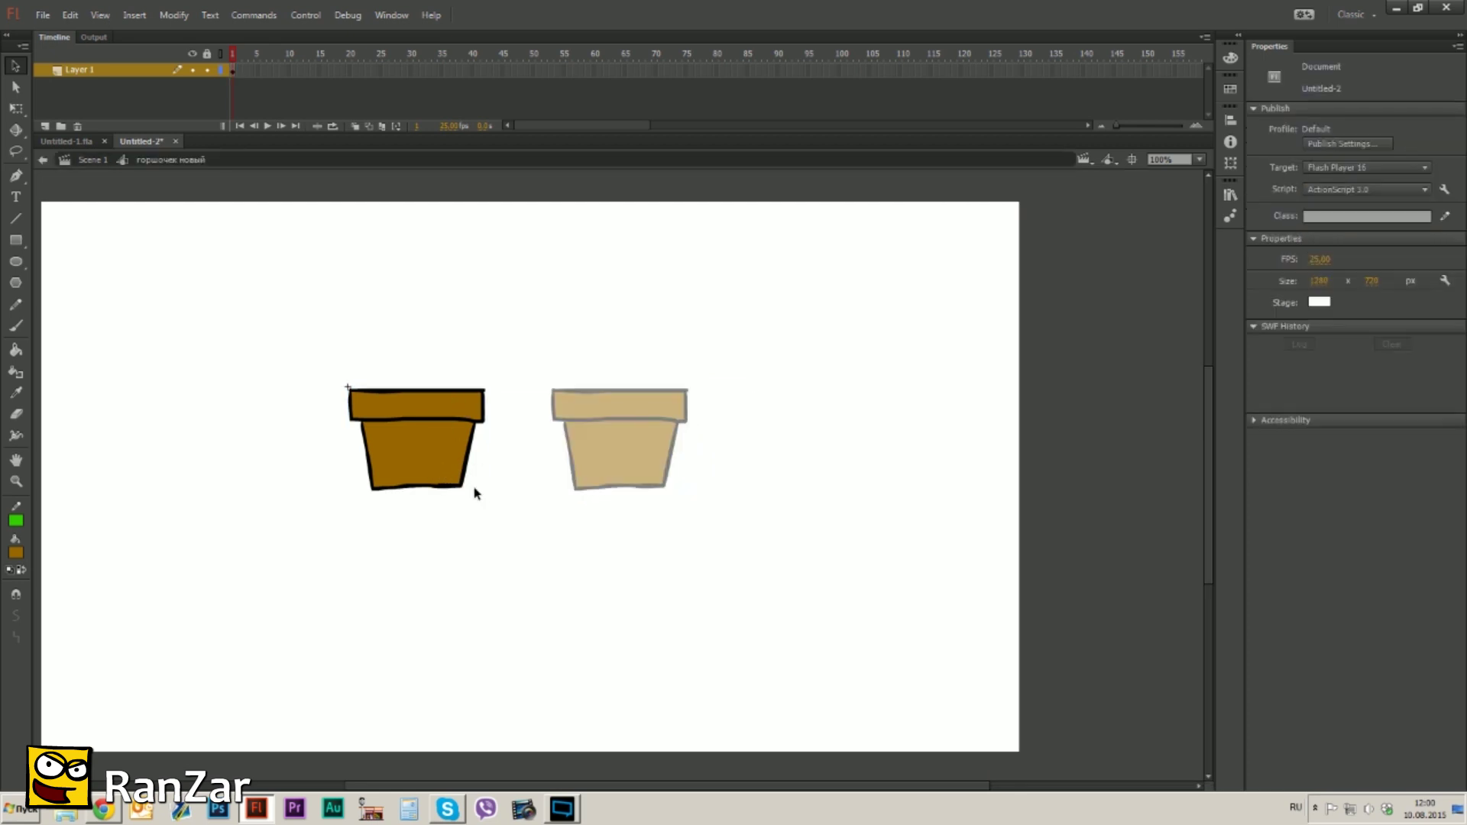
left_click(16, 552)
left_click(415, 444)
left_click(1231, 59)
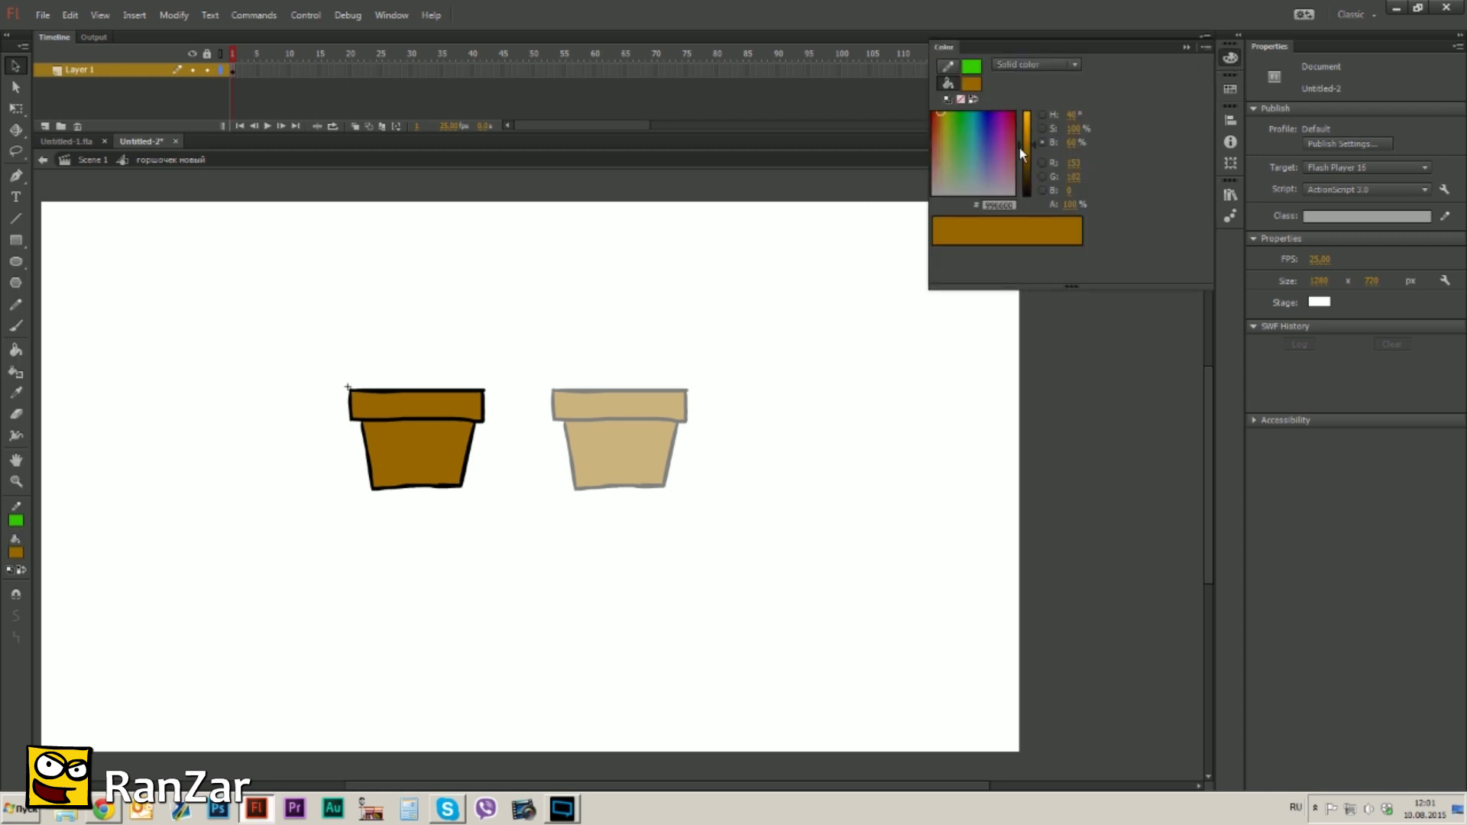
left_click_drag(1020, 148, 1019, 153)
key("k")
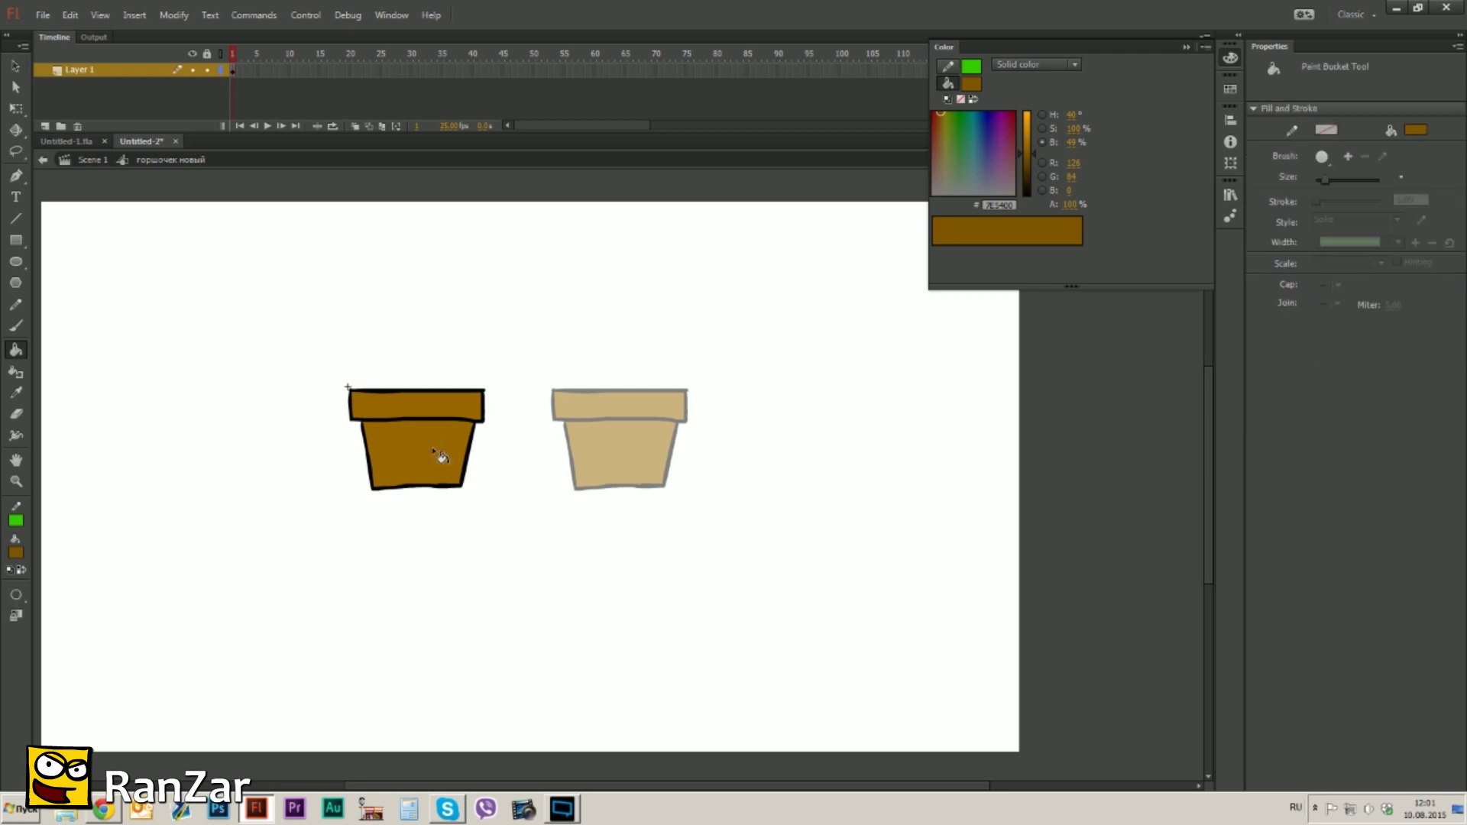
left_click(436, 452)
key("v")
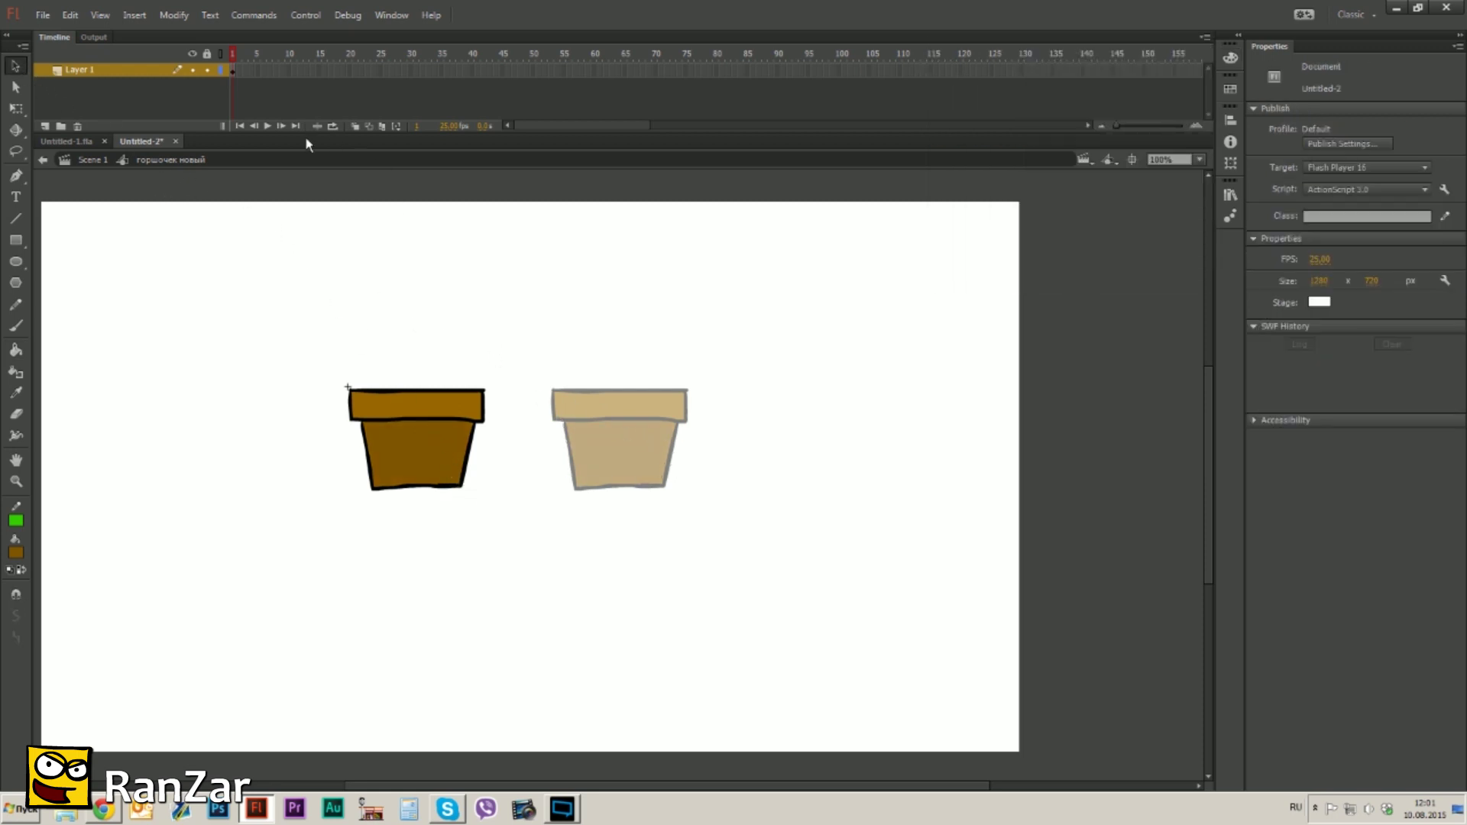
left_click(95, 167)
- Edit the pot symbol again, brush black crosshatching onto the left side of its body, and return to Scene 1
left_click(509, 379)
left_click(422, 451)
double_click(422, 451)
key("b")
left_click_drag(386, 431, 390, 470)
mouse_move(379, 446)
left_mouse_down()
mouse_move(390, 457)
mouse_move(391, 444)
left_mouse_up()
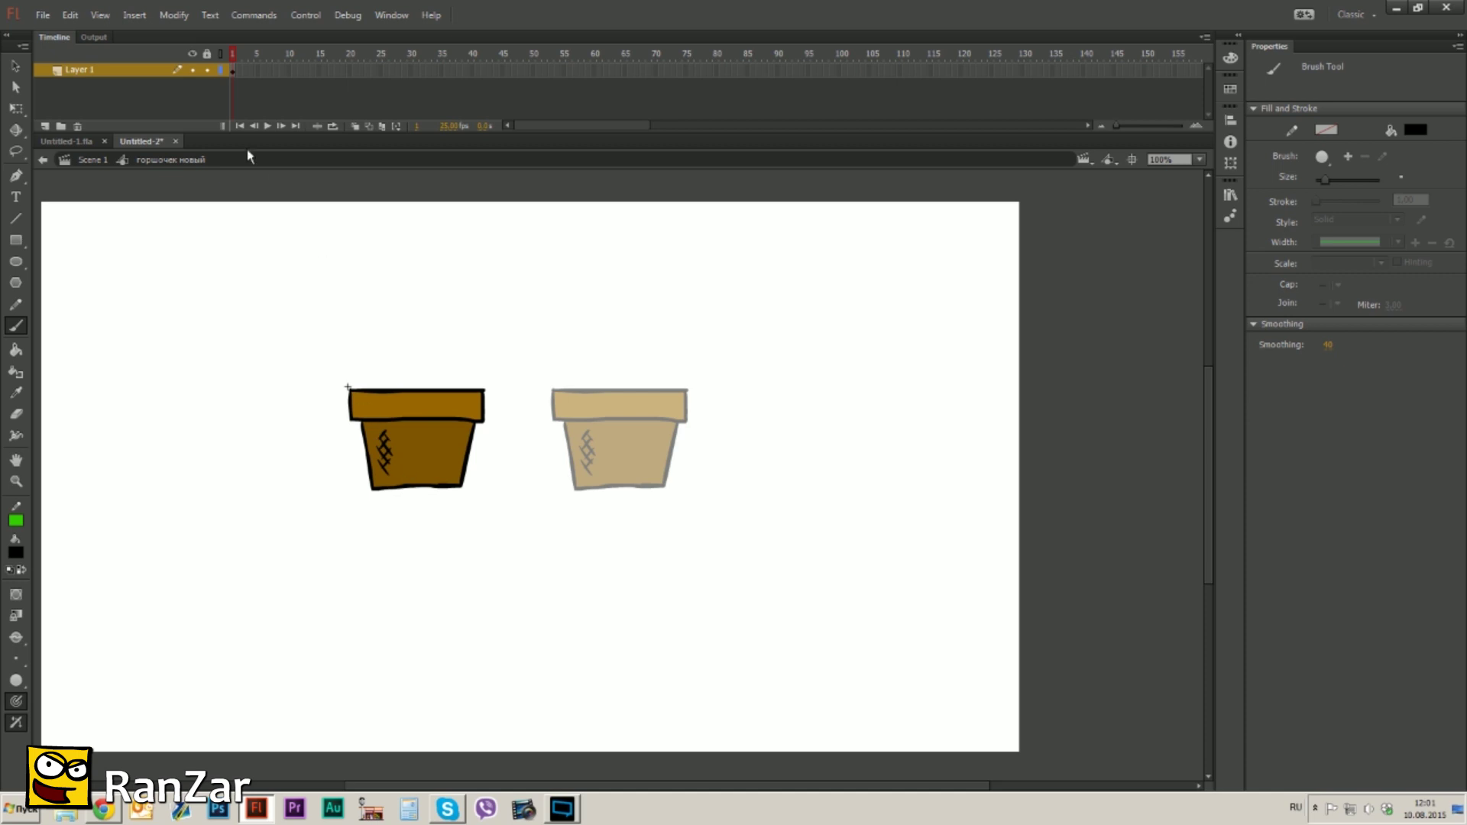
left_click(93, 166)
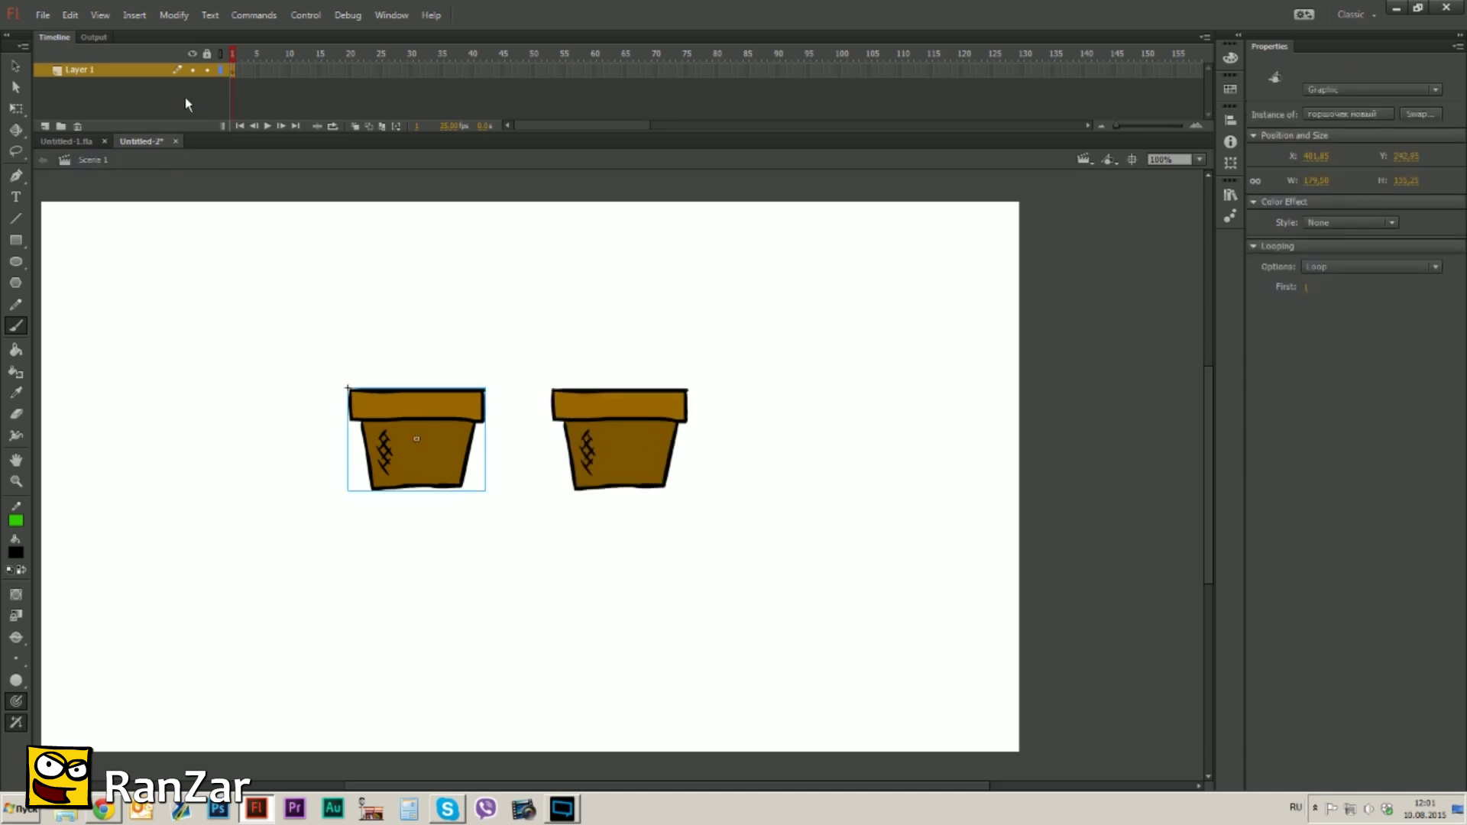
left_click(16, 67)
- Place a third instance of the hatched pot from the library in line with the other two
key("ctrl+l")
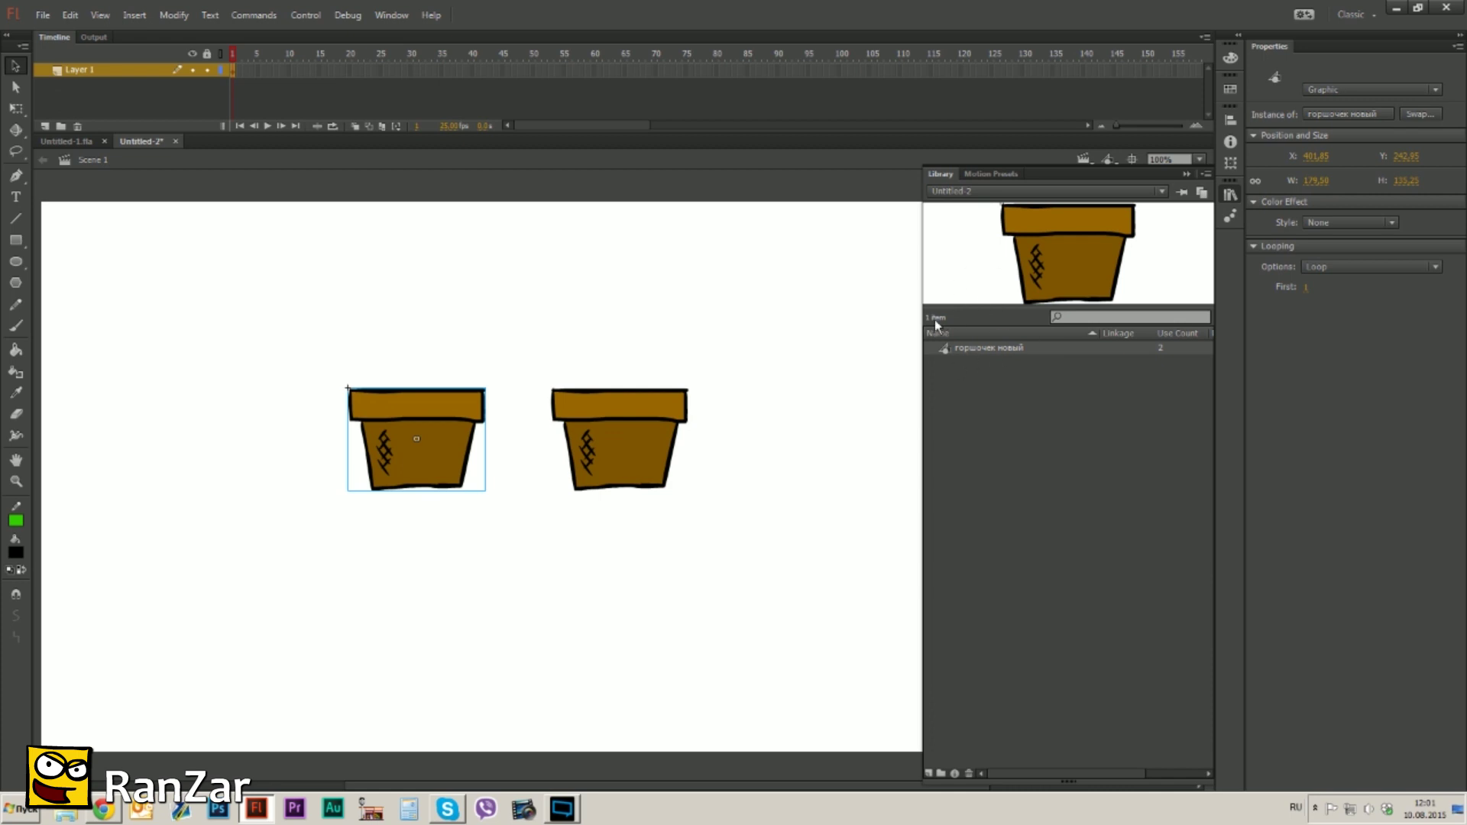
left_click_drag(1079, 259, 833, 449)
left_click(713, 458)
- Duplicate the leftmost pot's symbol as "горшочек новый 2" and select the duplicate in the library
left_click(467, 441)
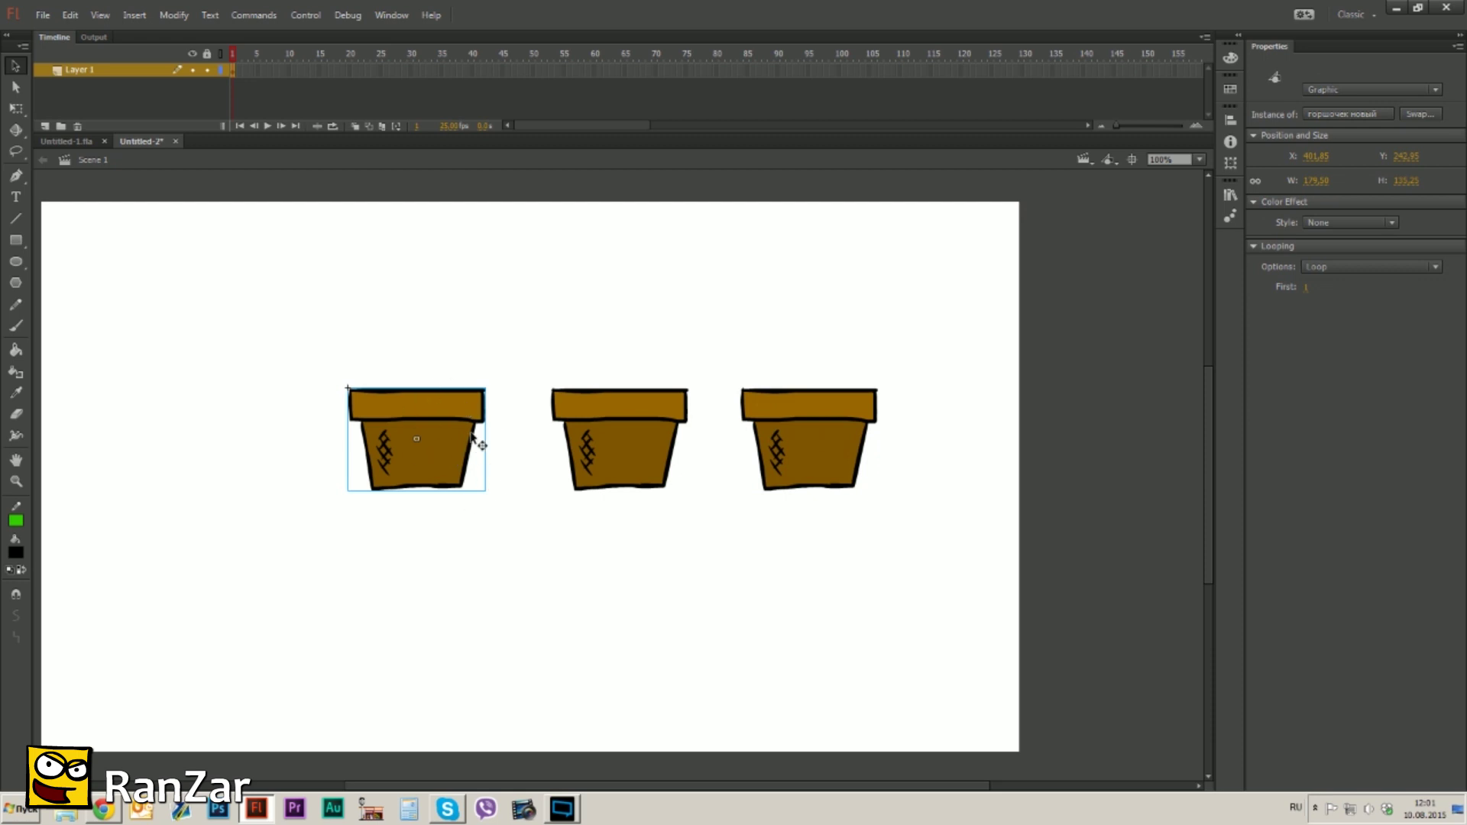
right_click(456, 438)
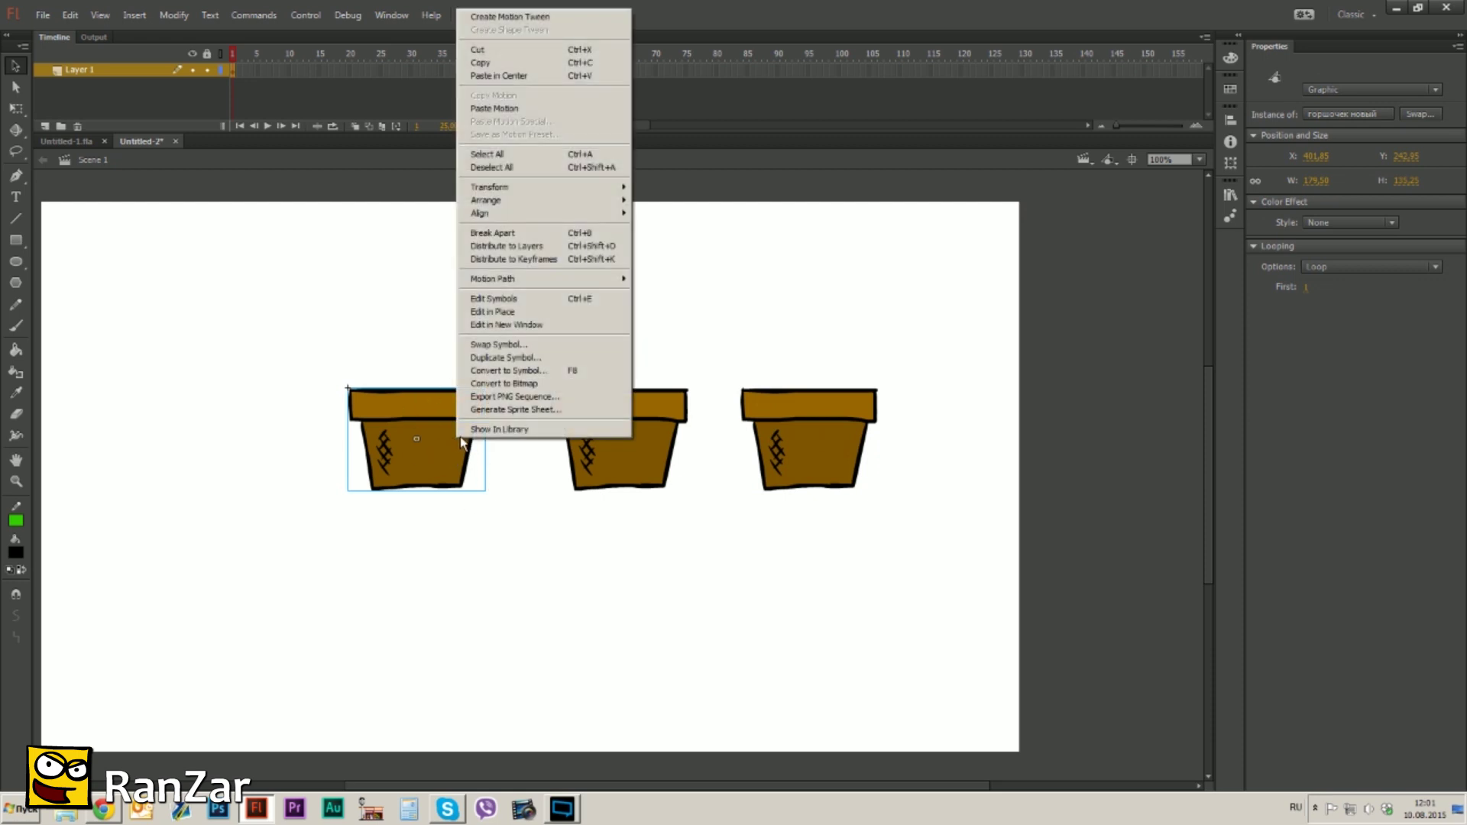
left_click(519, 363)
left_click_drag(234, 35, 595, 254)
left_click(529, 271)
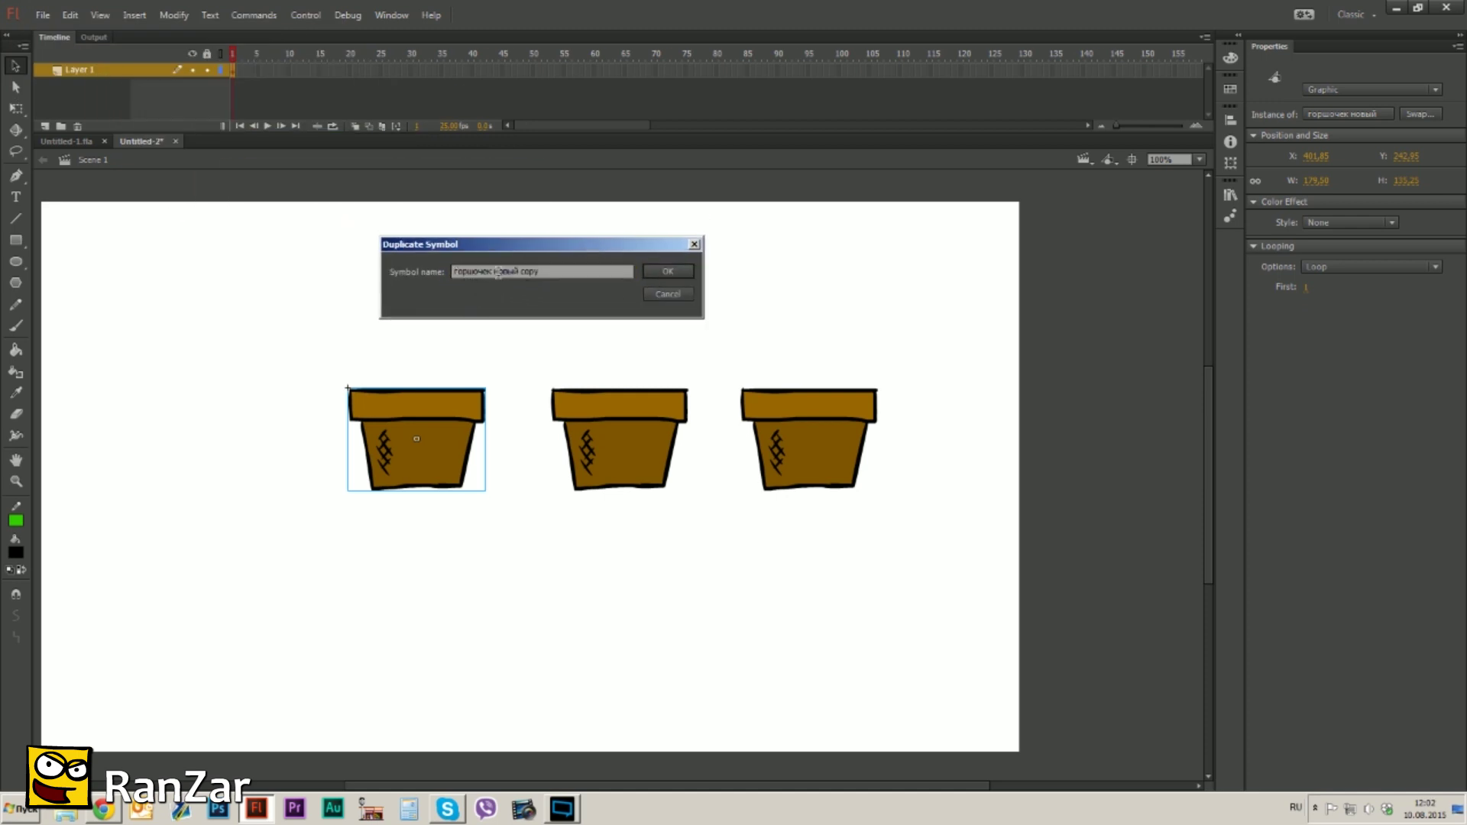
left_click_drag(519, 272, 525, 272)
key("BackSpace")
key("Return")
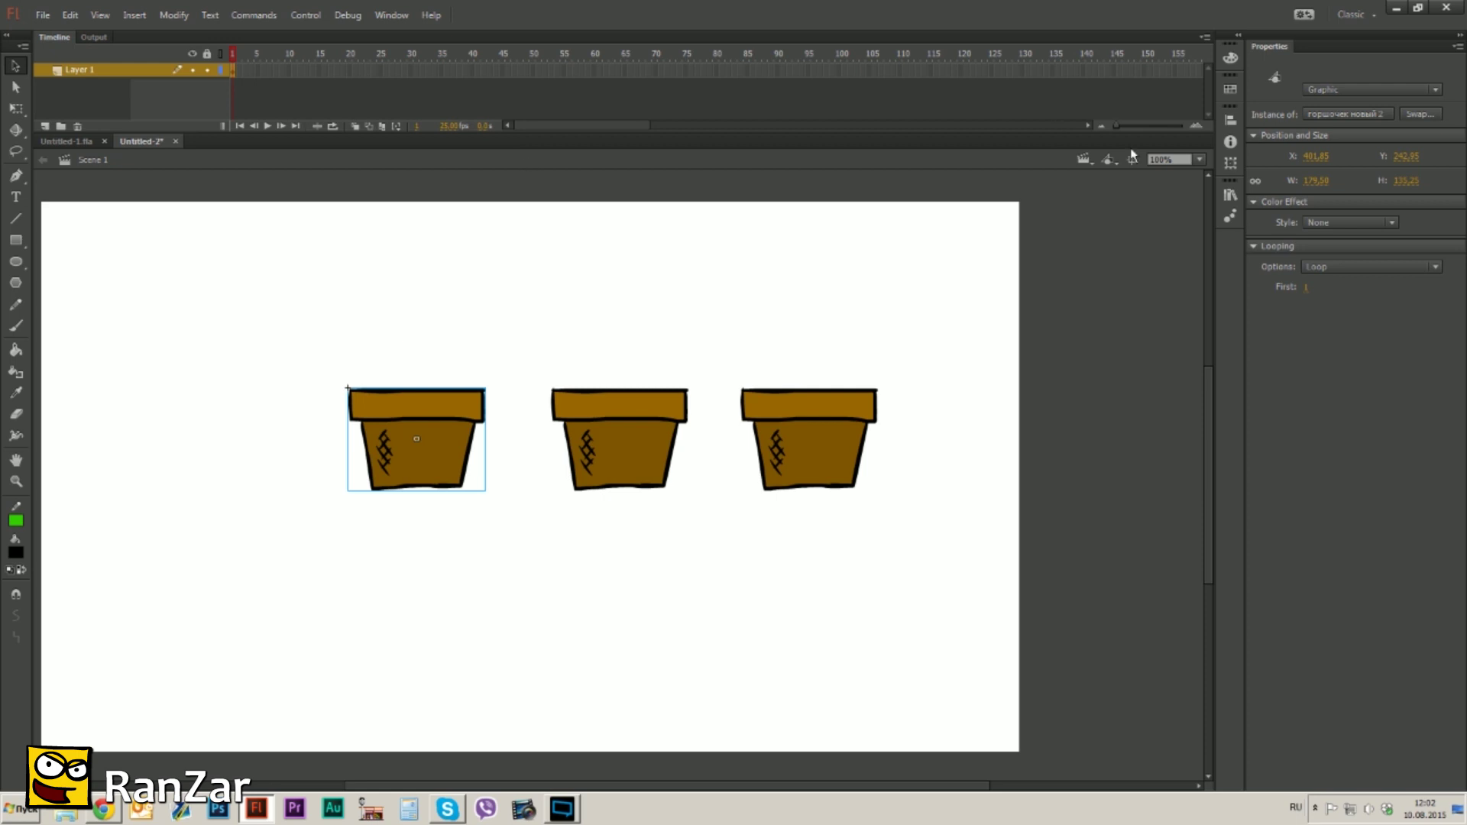
left_click(1230, 194)
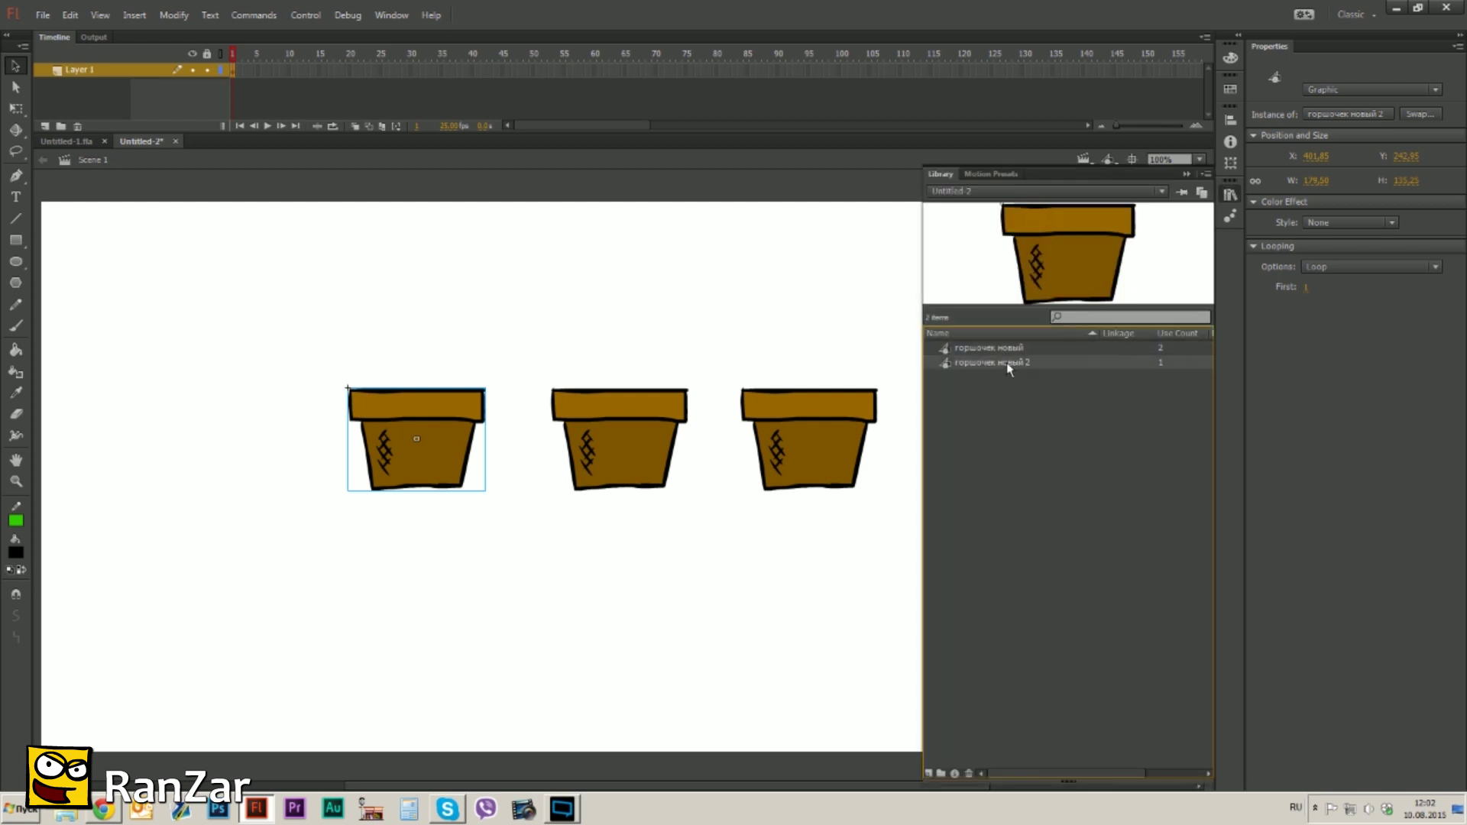
left_click(1009, 363)
- Edit the duplicated pot symbol, brush black crosshatching onto the right side of its body, and return to Scene 1
double_click(443, 482)
left_click(17, 554)
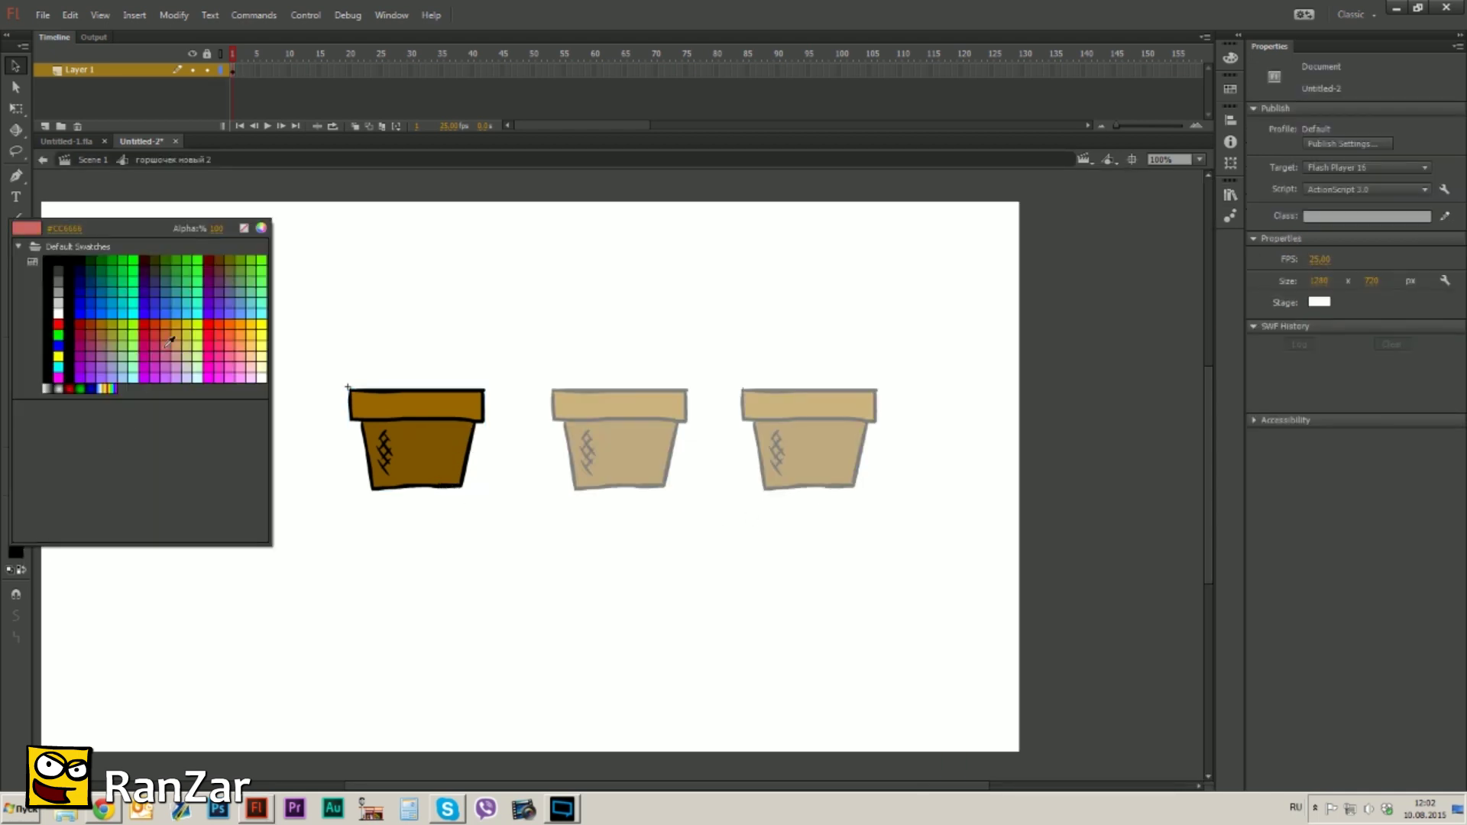
left_click(67, 253)
key("b")
left_click_drag(455, 431, 442, 460)
left_click_drag(455, 454, 450, 475)
mouse_move(441, 447)
left_mouse_down()
mouse_move(454, 474)
mouse_move(455, 458)
left_mouse_up()
left_click_drag(447, 423, 459, 447)
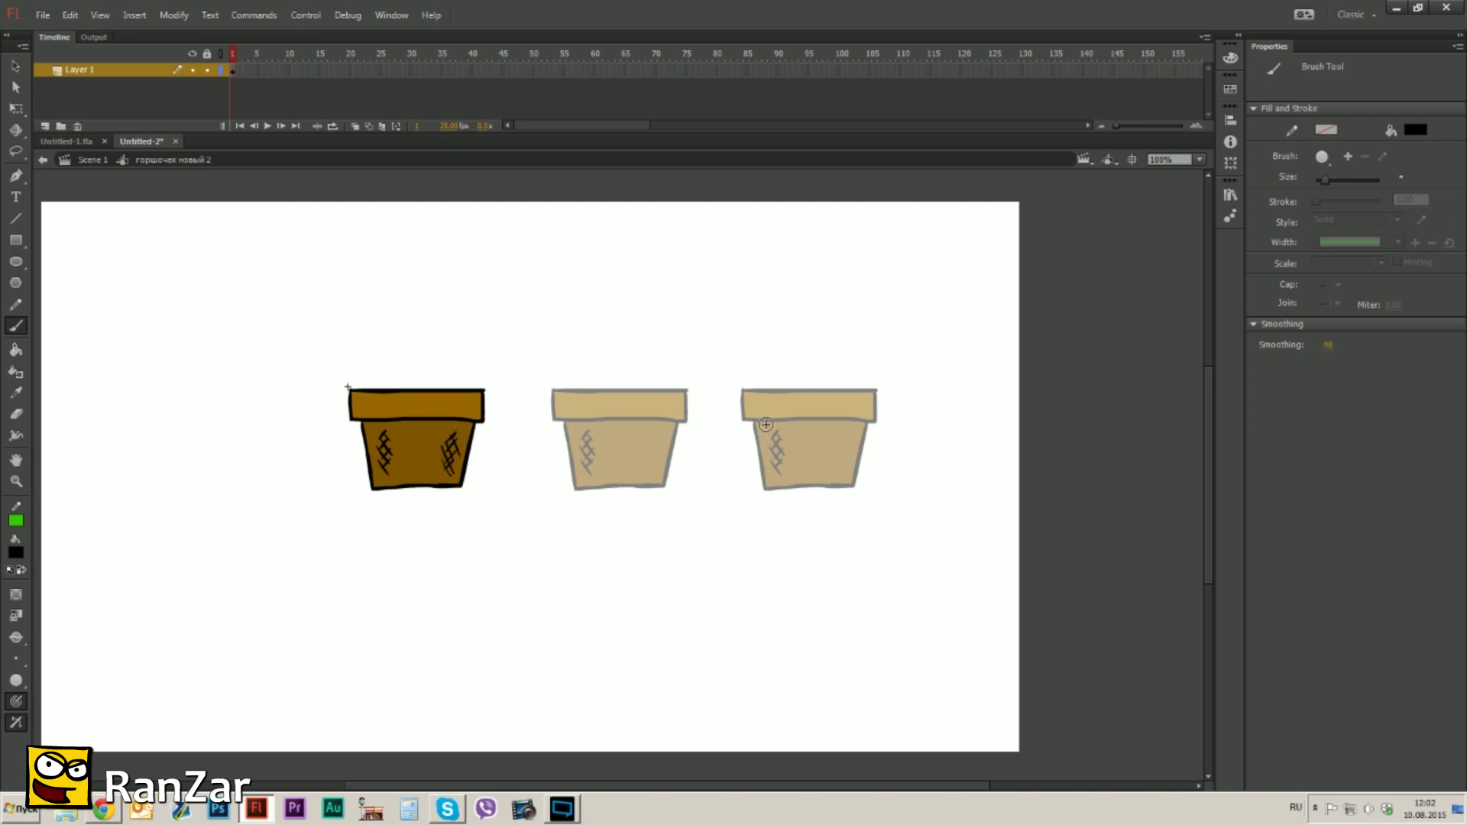
left_click(94, 160)
key("v")
- Place further pot instances from the library and arrange the two pot versions in two rows on the stage
left_click(1230, 195)
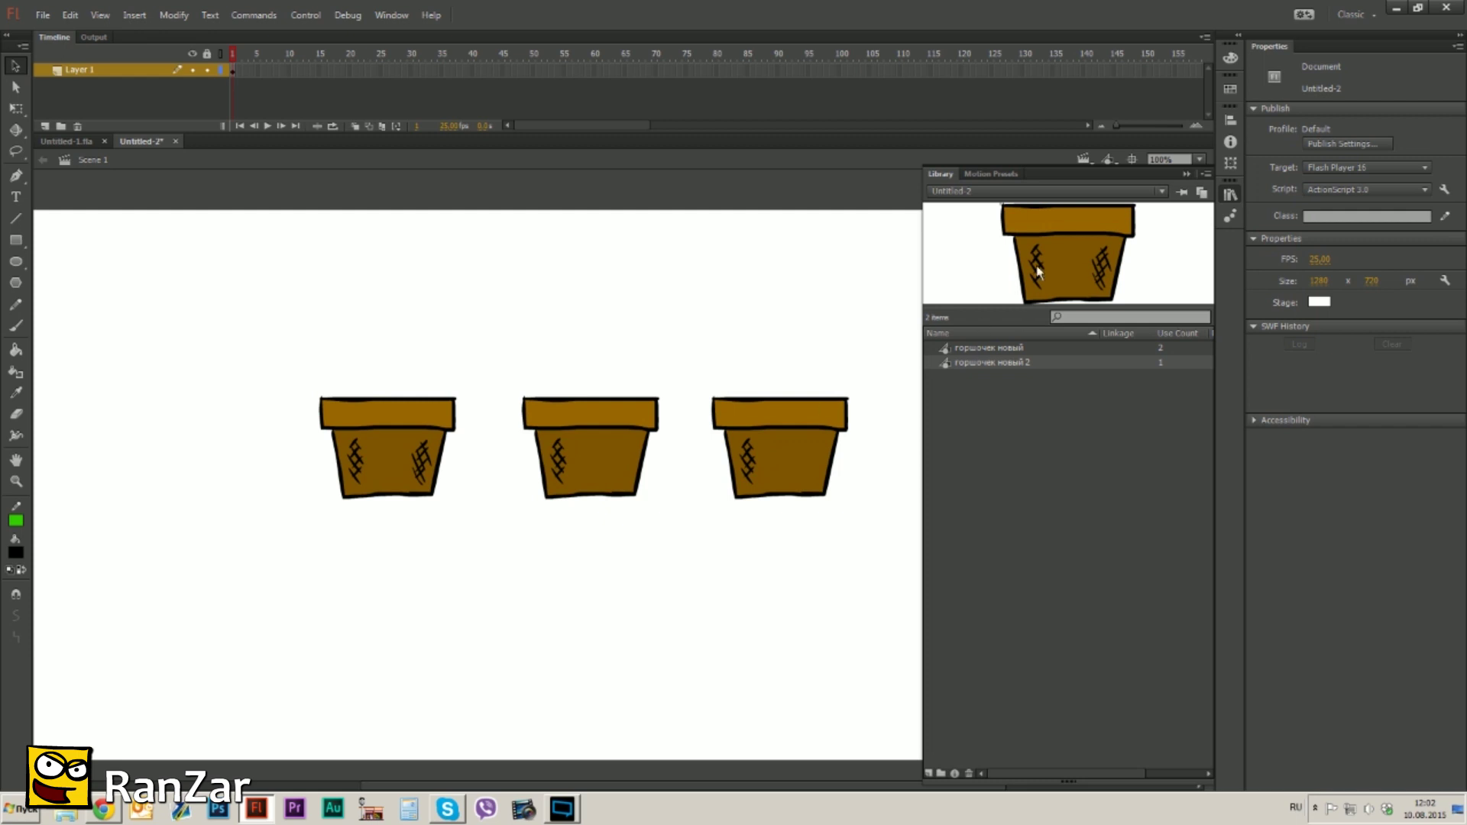
left_click_drag(992, 345, 461, 287)
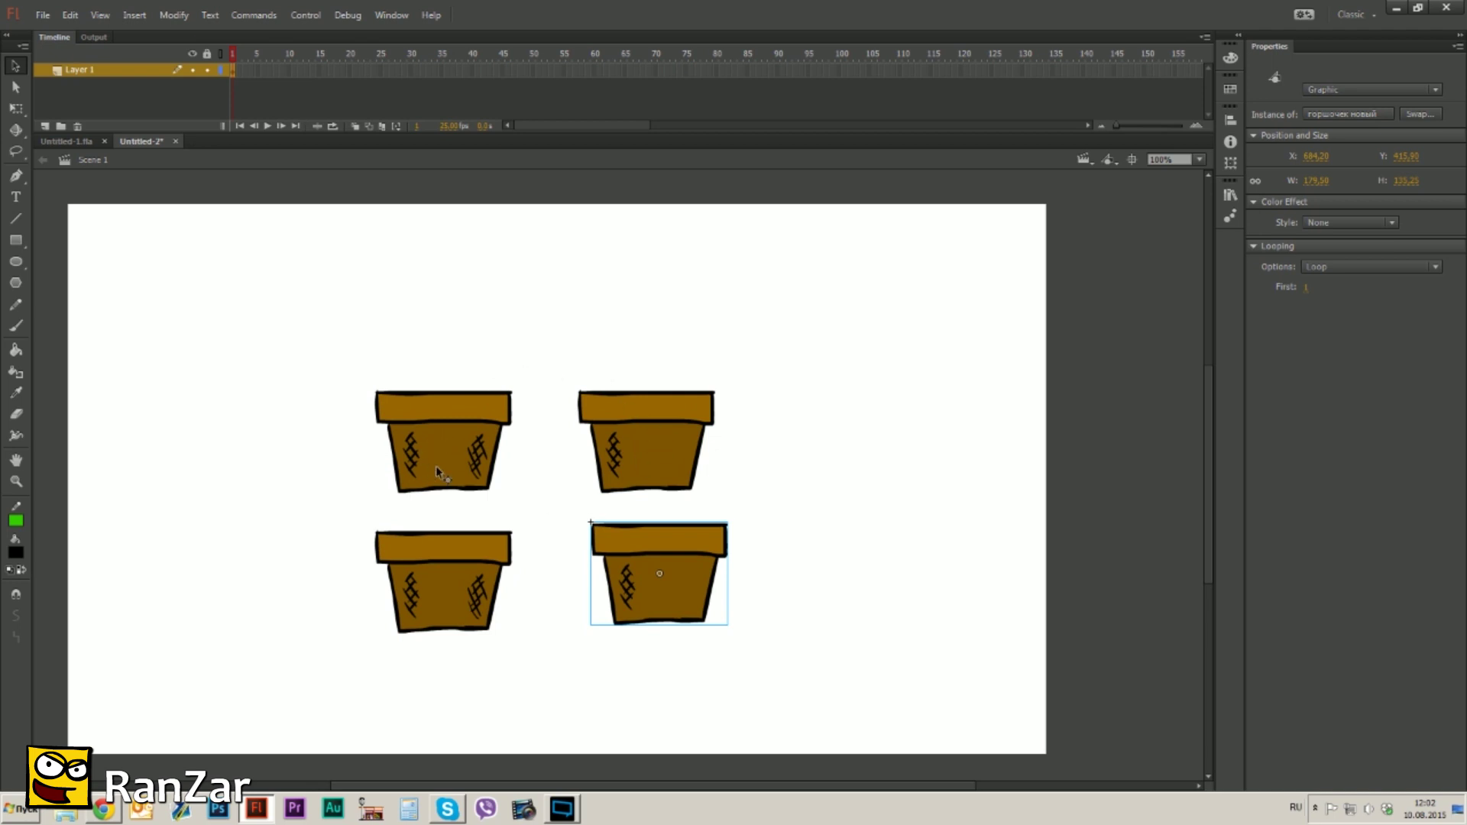
left_click_drag(658, 284, 659, 652)
left_click(558, 519)
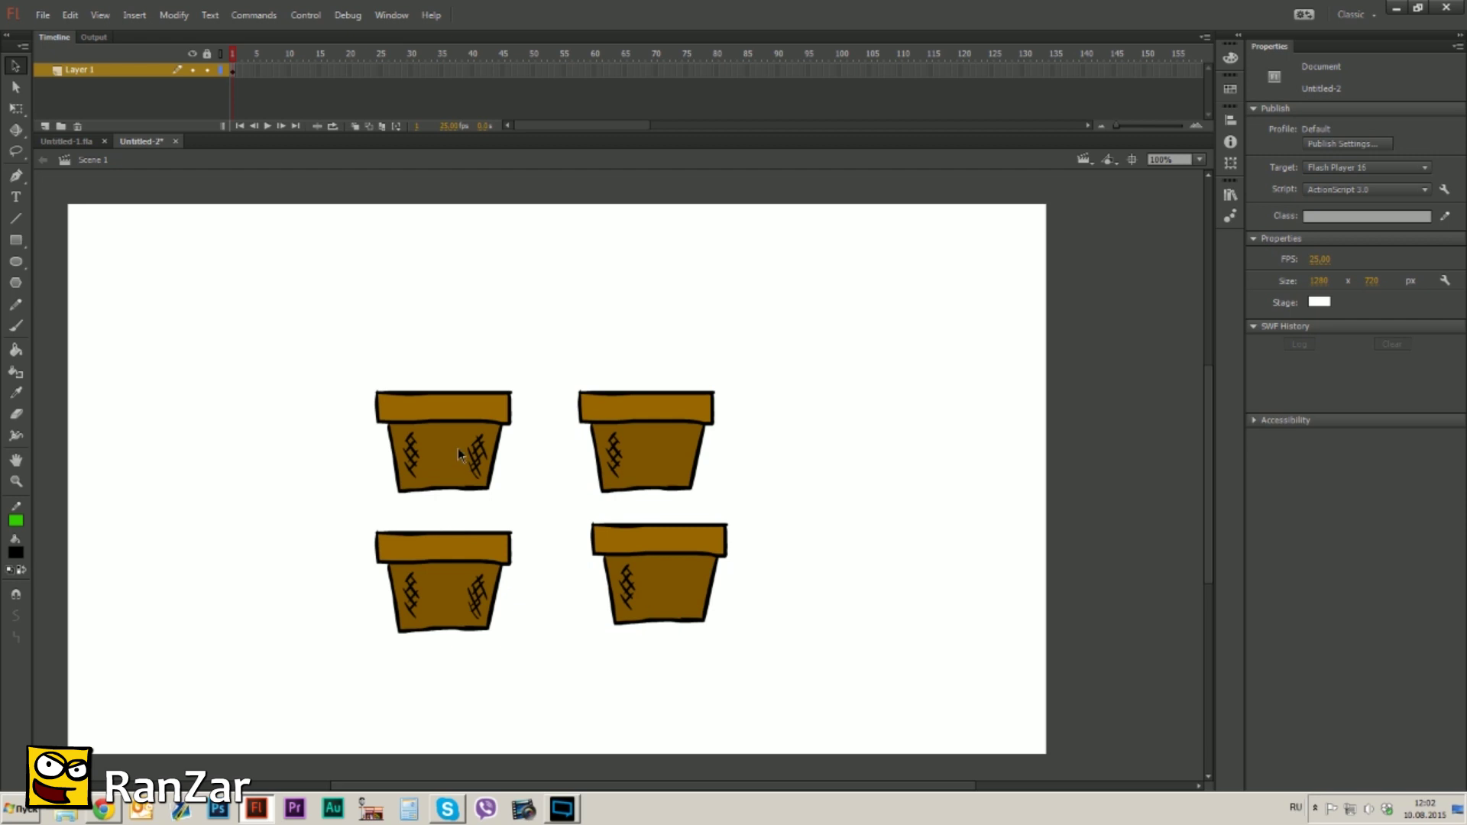
- Delete all pots except one "горшочек новый" instance and move that pot near the stage's lower-left corner
left_click(447, 493)
key("Delete")
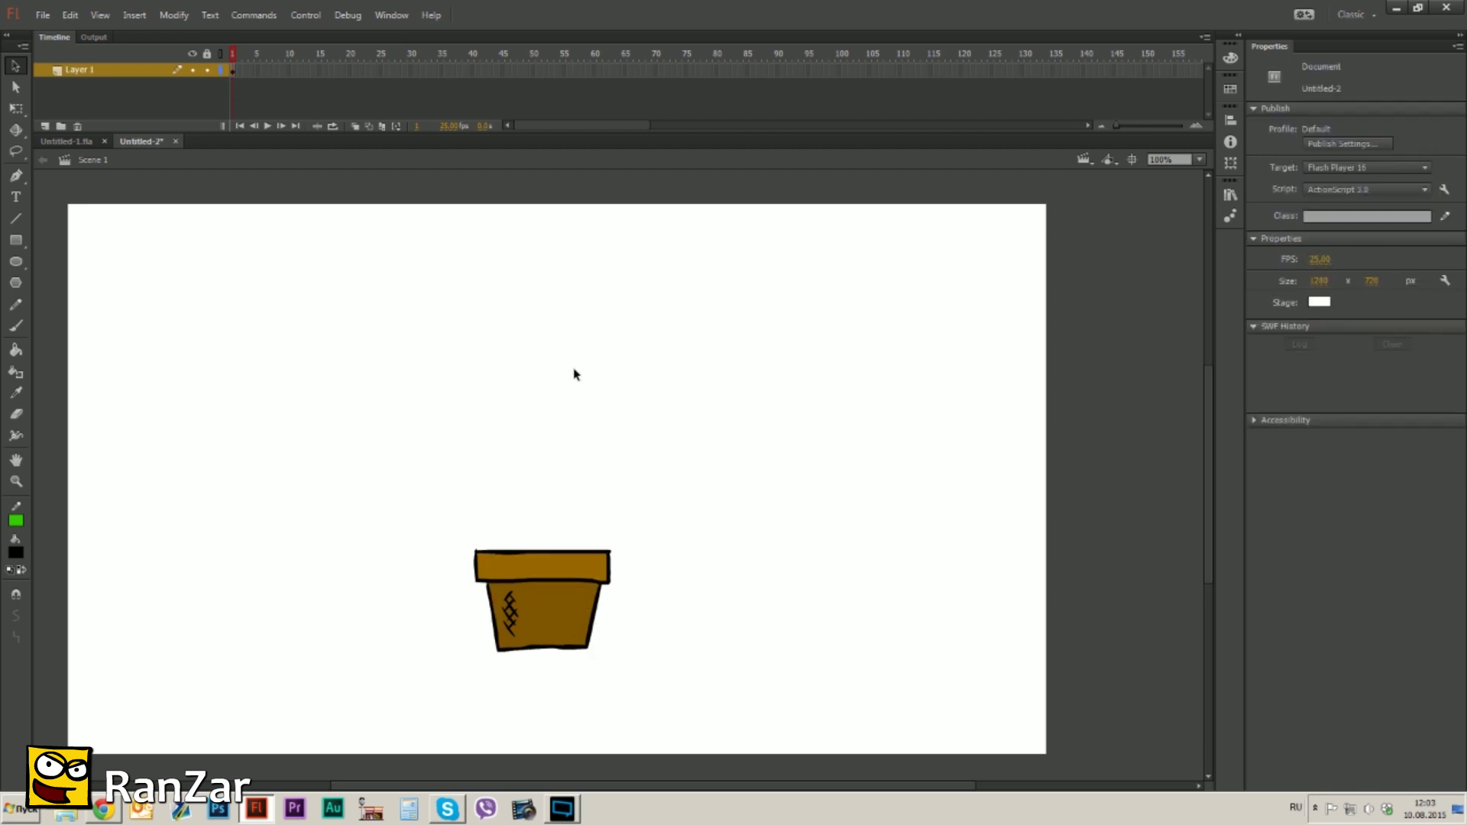
left_click_drag(567, 616, 226, 624)
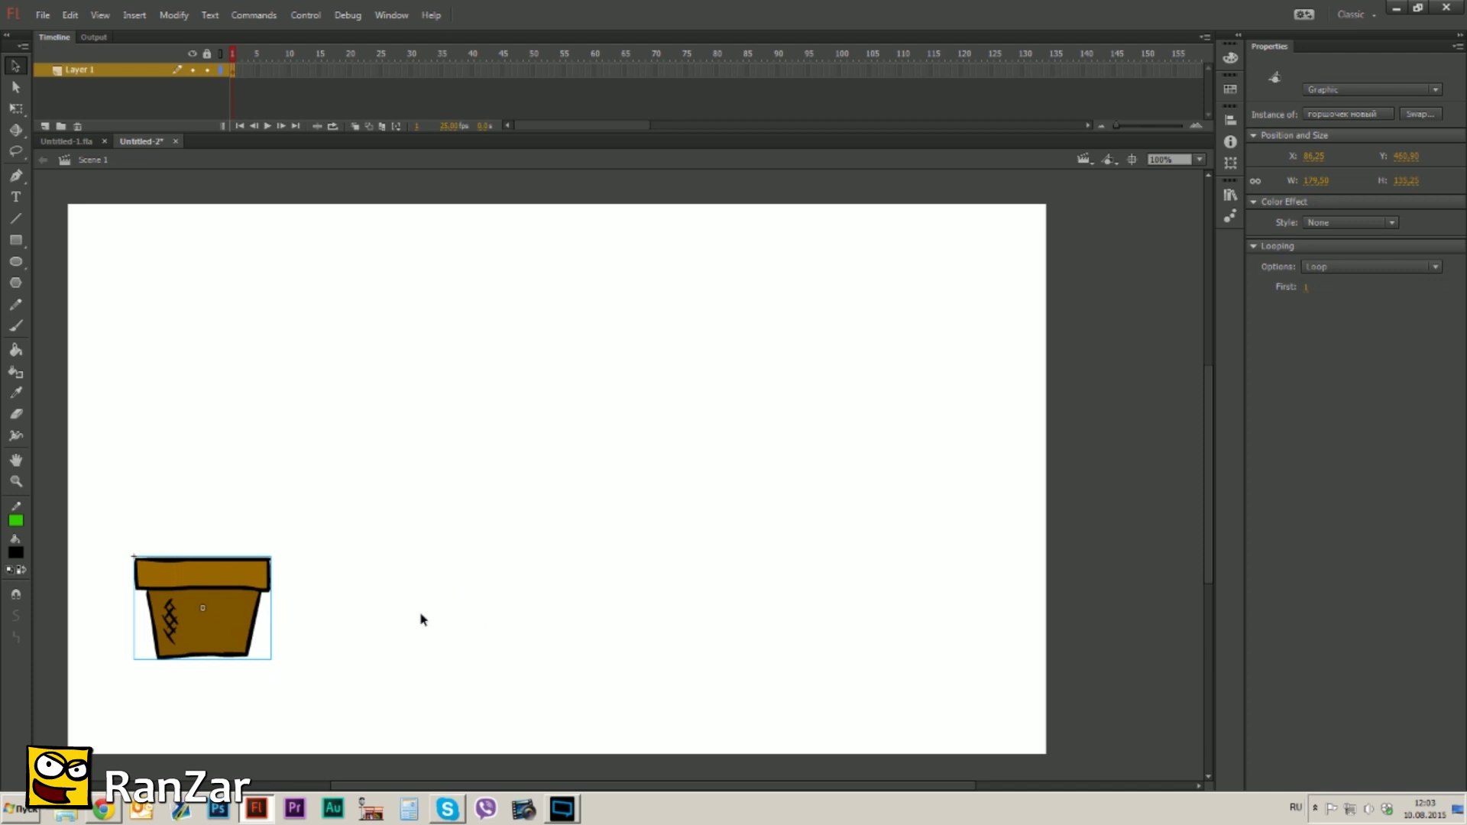
left_click(909, 603)
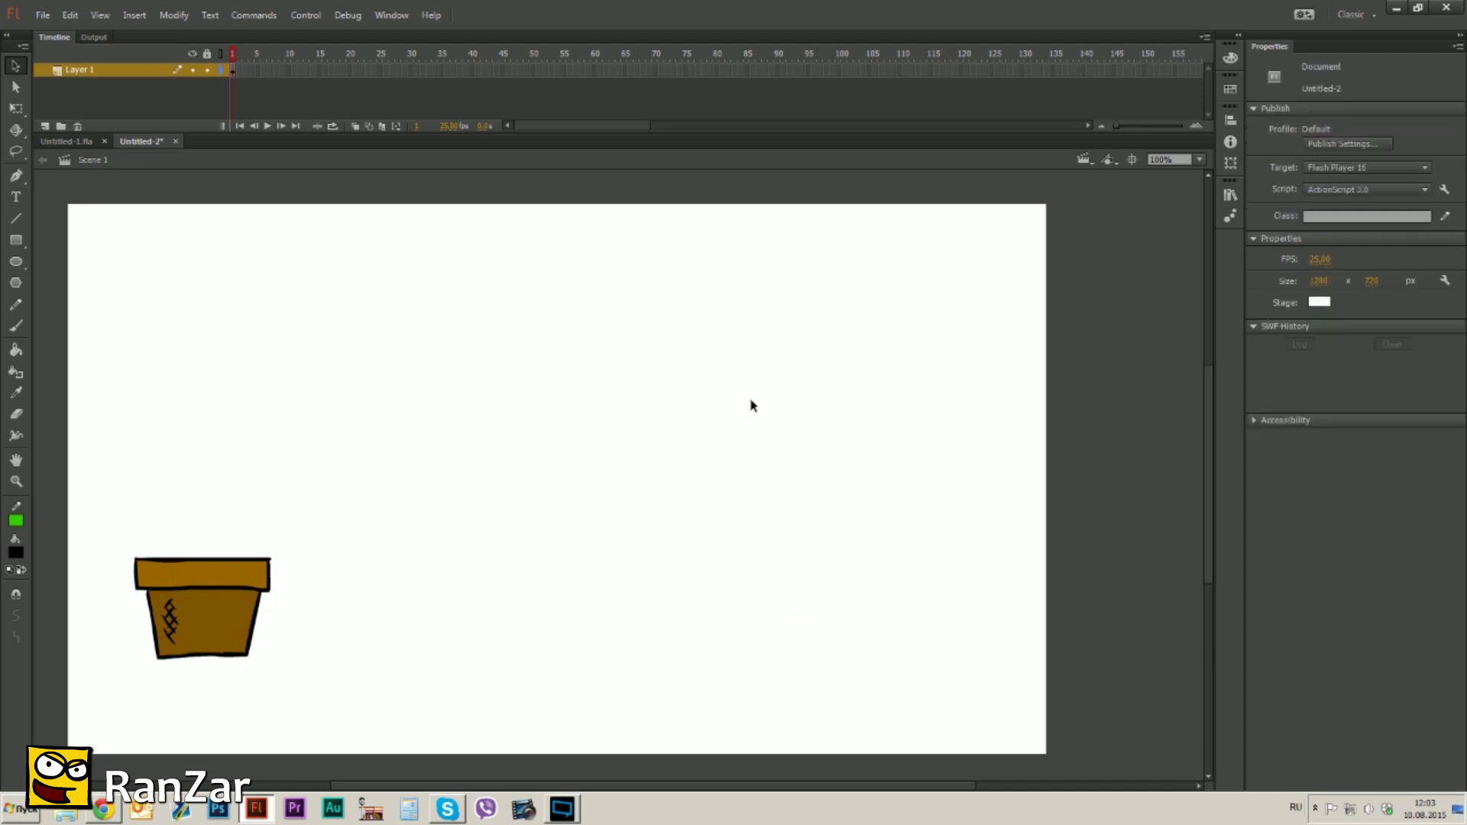
- Insert keyframes at frames 3 and 5 of Layer 1, nudging the pot slightly to the right in each
left_click(246, 71)
left_click(245, 72)
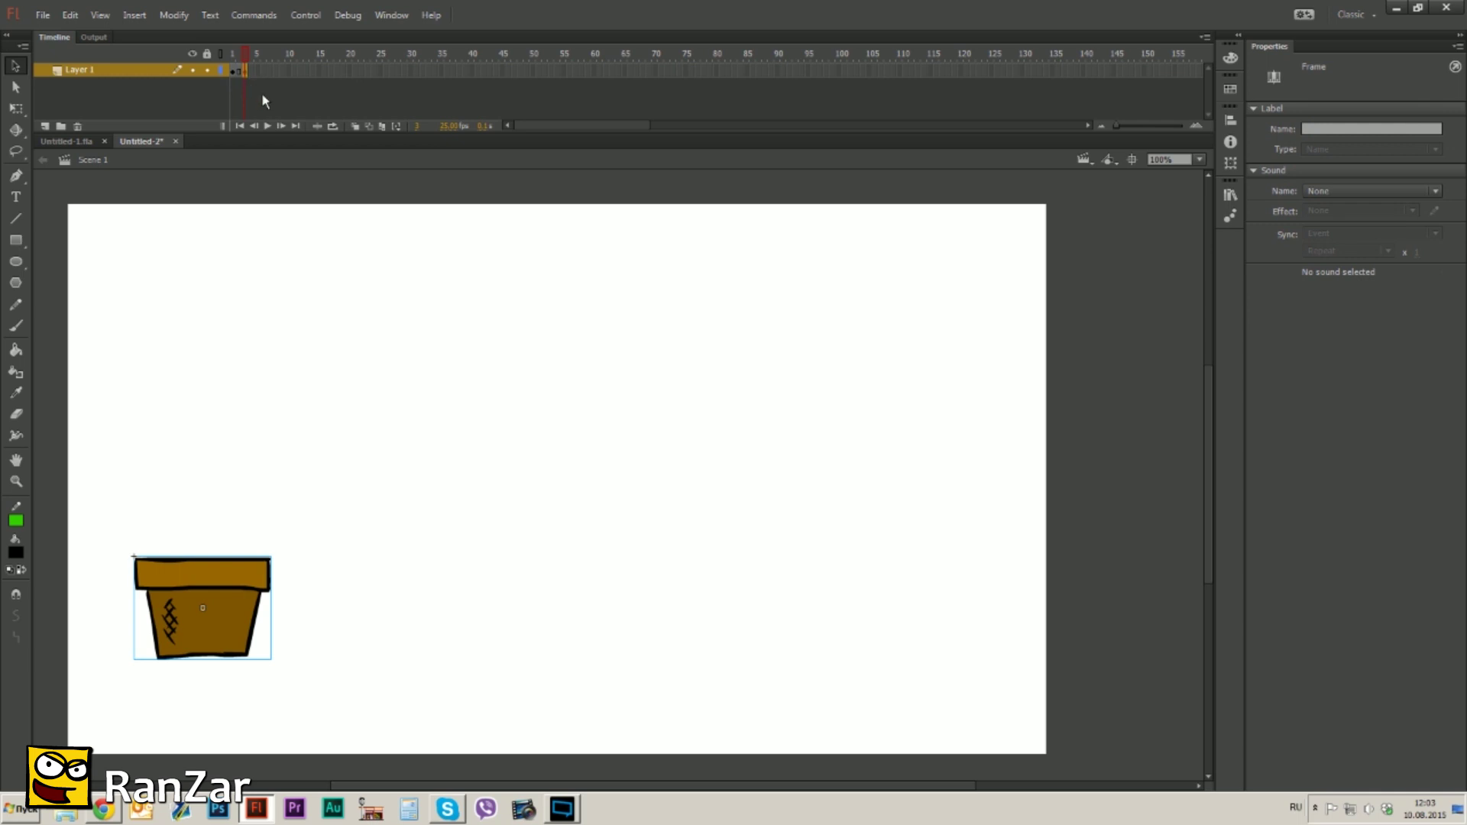
key("shift+Right")
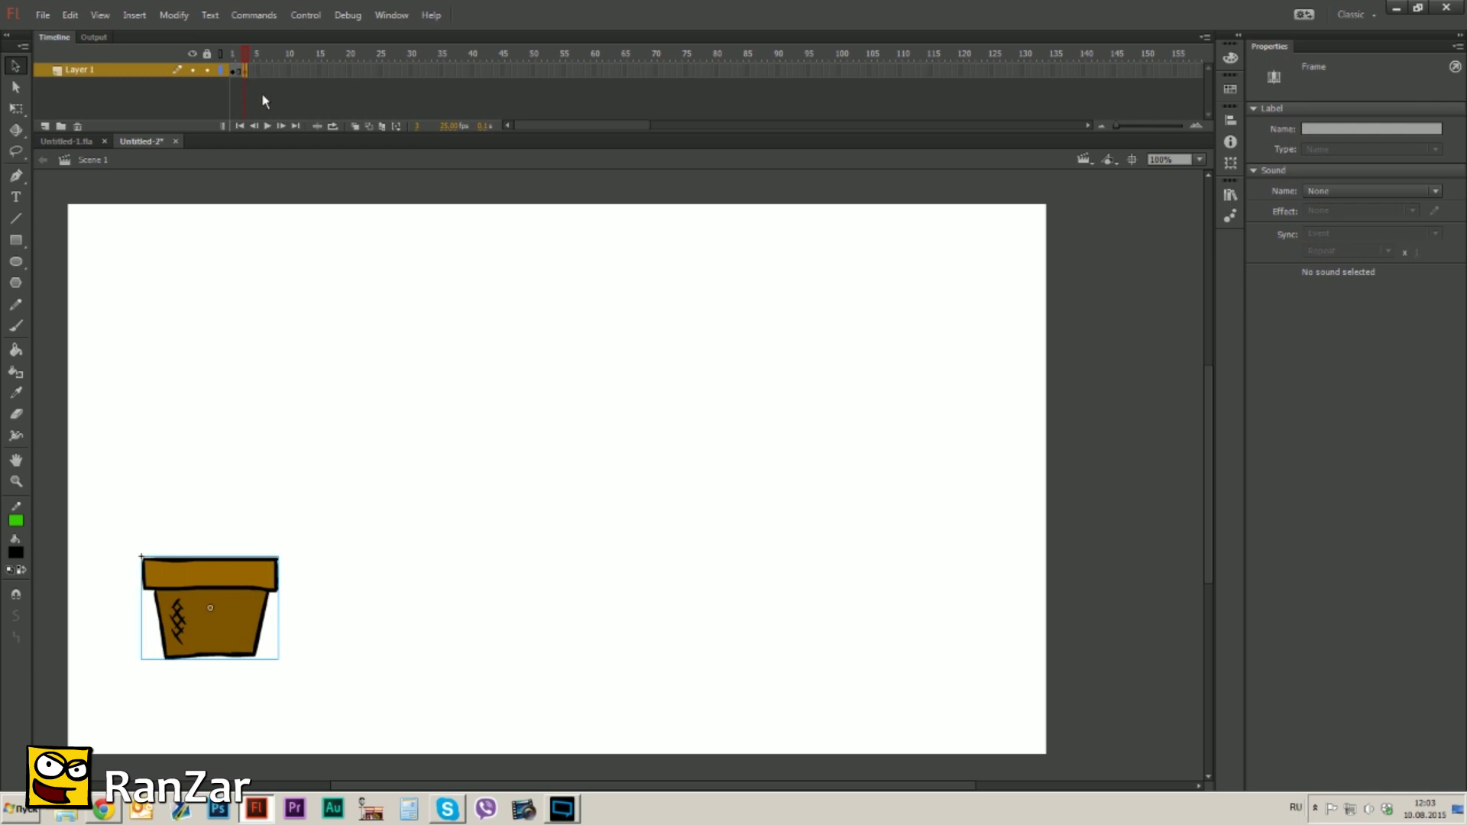
left_click(260, 89)
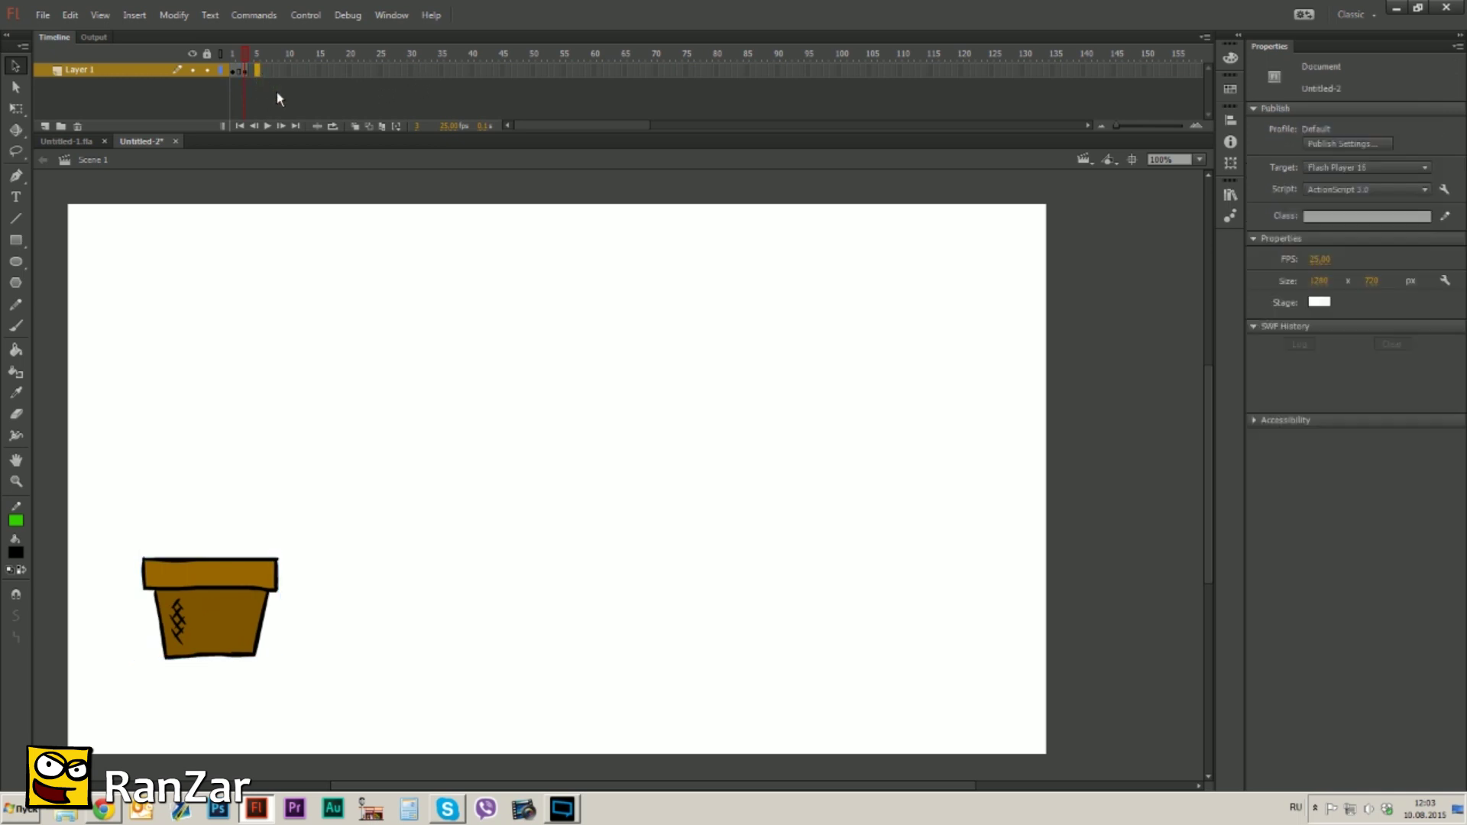
key("F6")
key("shift+Right")
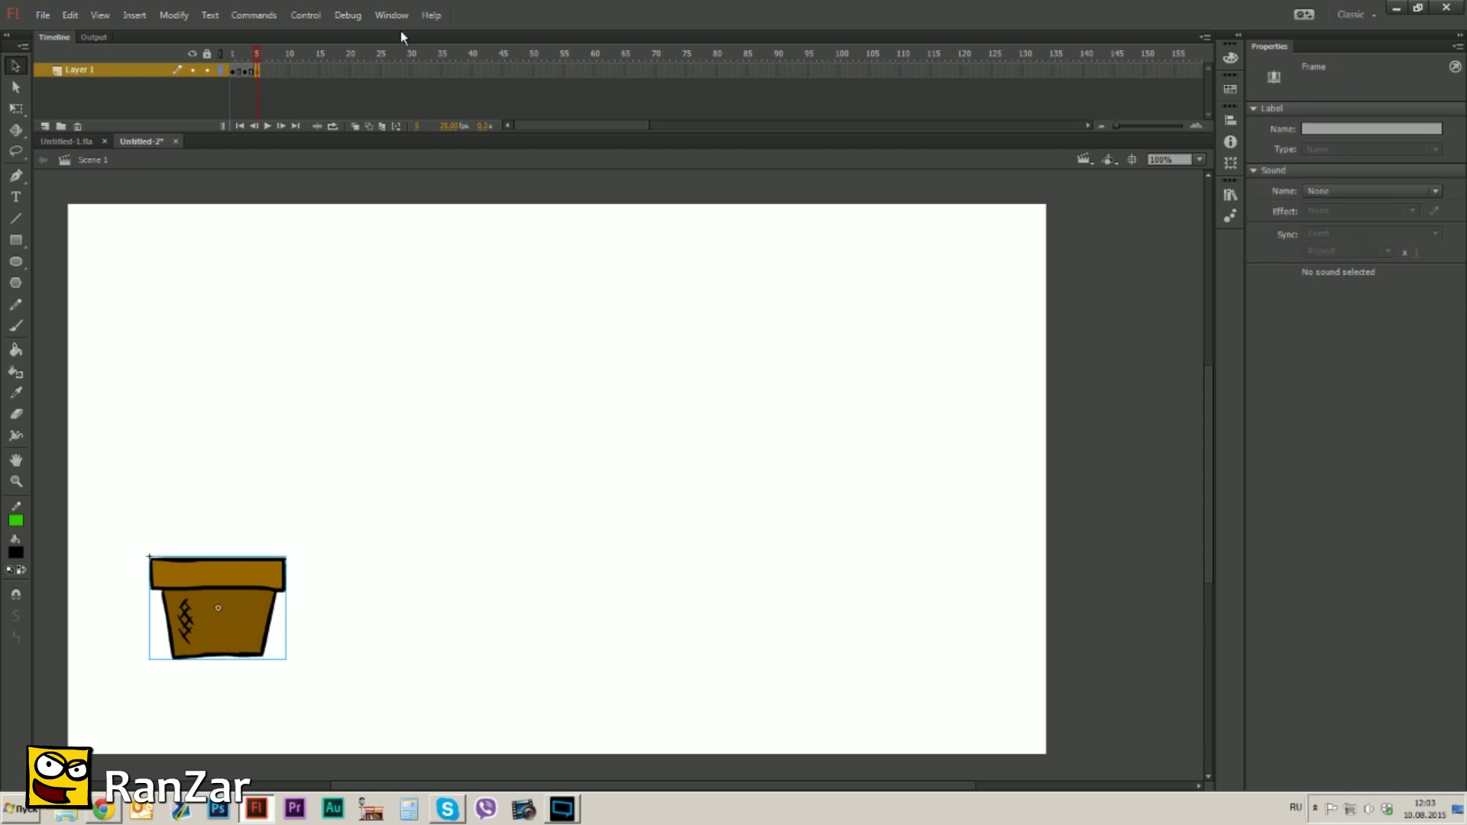
- Continue the frame-by-frame movement with keyframes at frames 7, 9 and 11, shifting the pot one nudge further right each time
key("F5")
key("F5")
key("F6")
key("shift+Right")
left_click(285, 77)
key("F6")
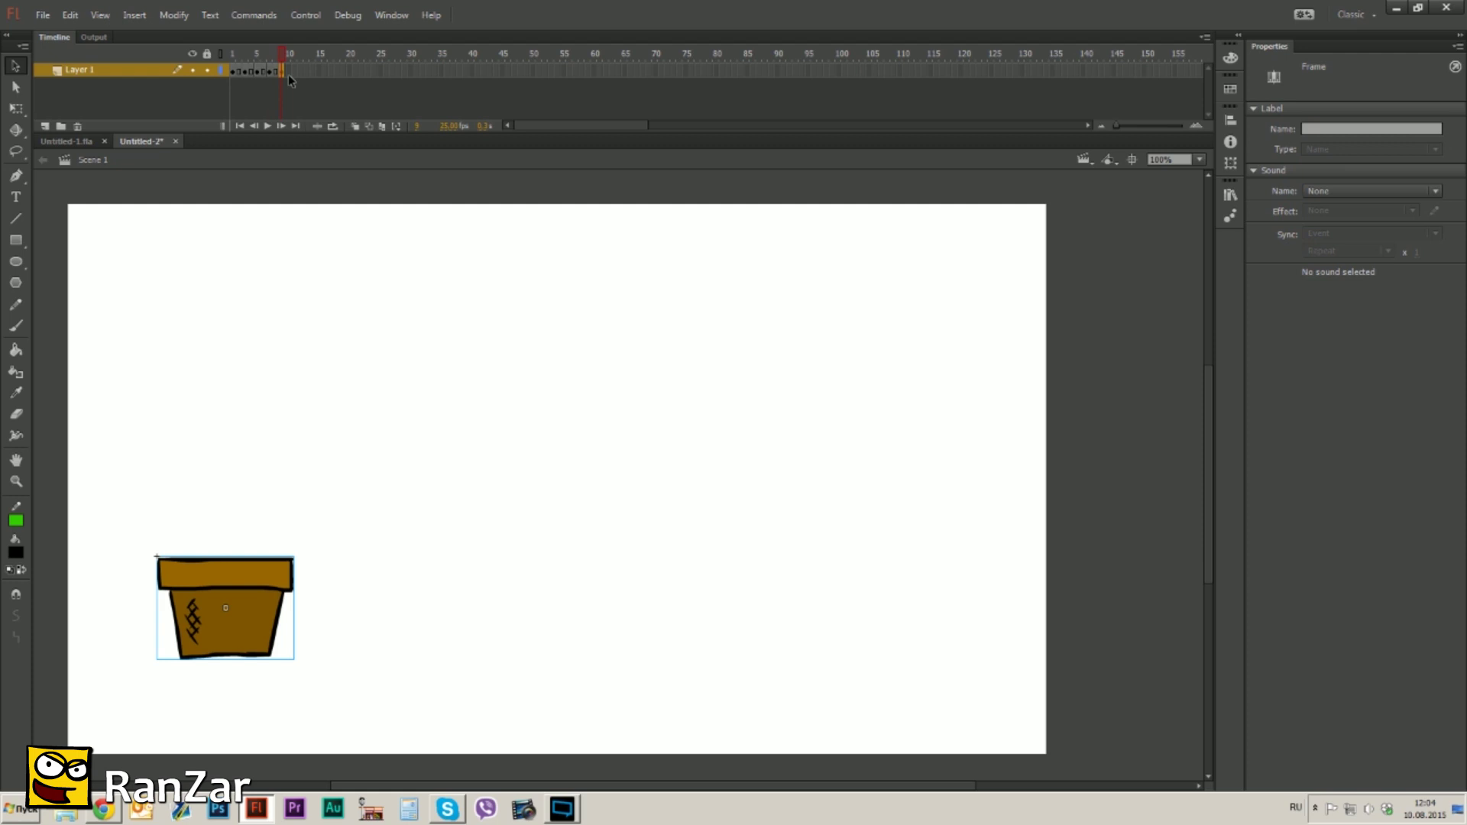
key("shift+Right")
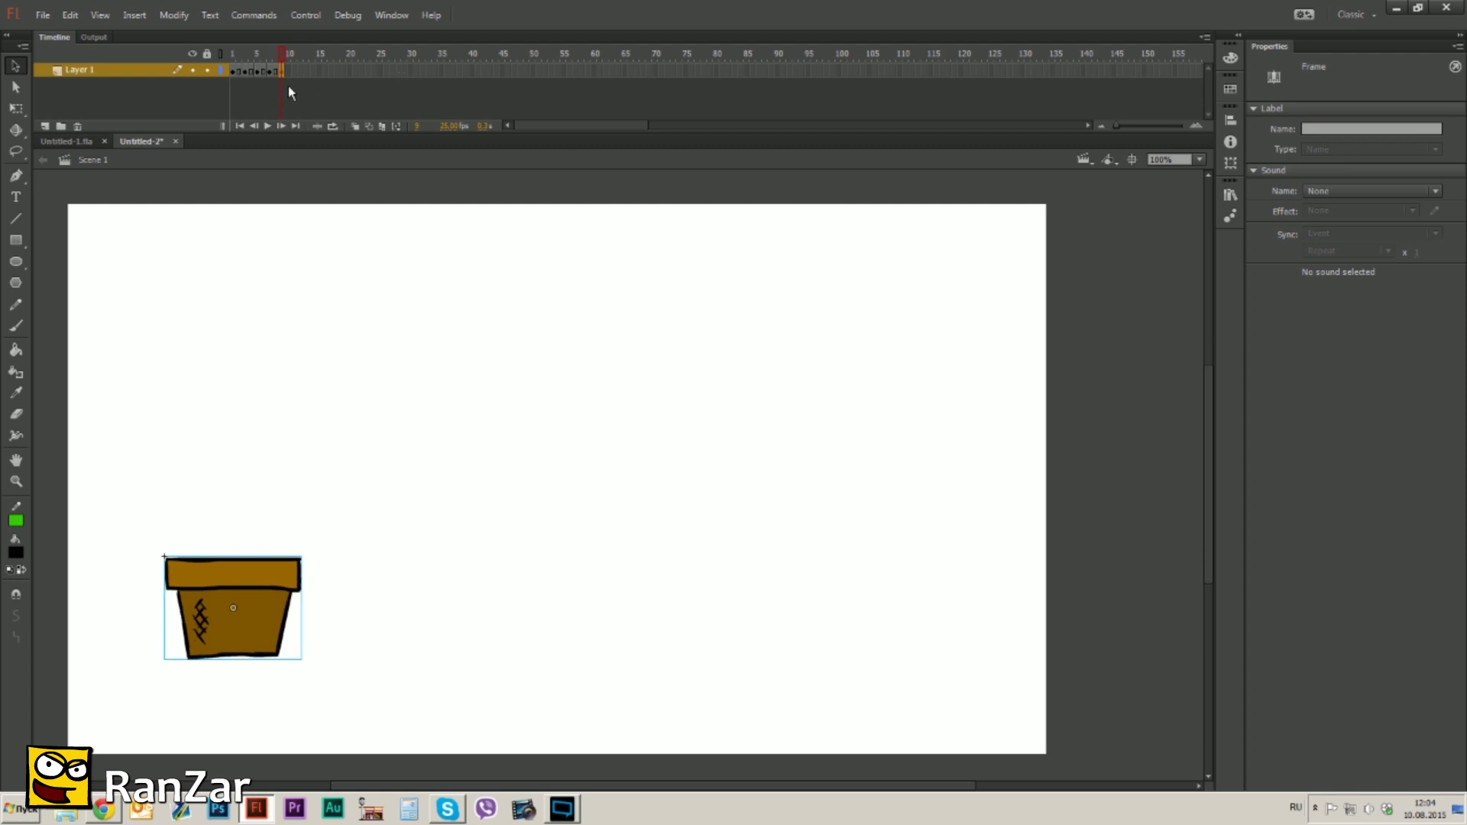
left_click(295, 76)
key("F6")
key("shift+Right")
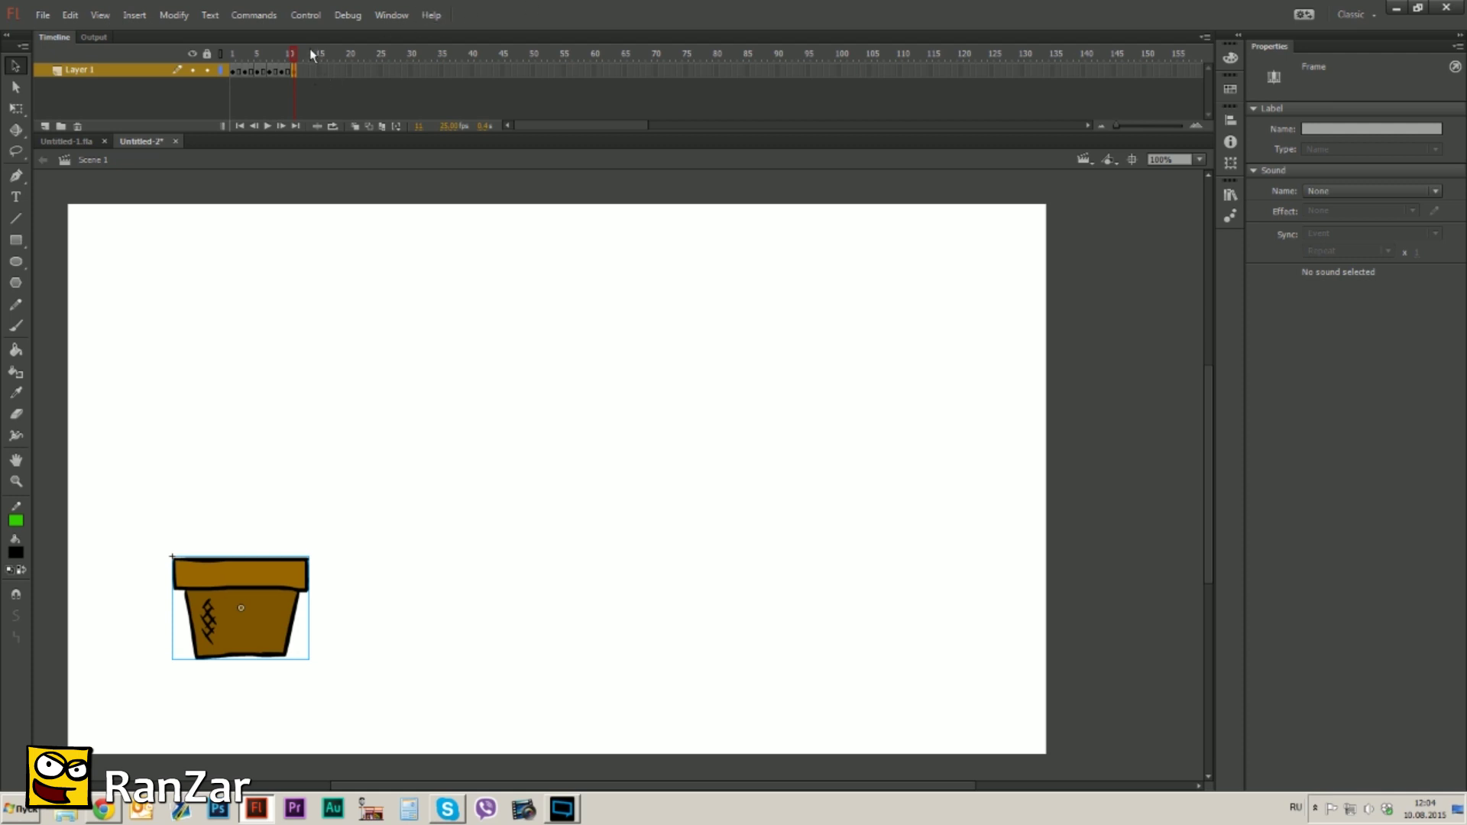
- Play back the pot's frame-by-frame movement and compare with the Untitled-1.fla document before returning to Untitled-2
key("Return")
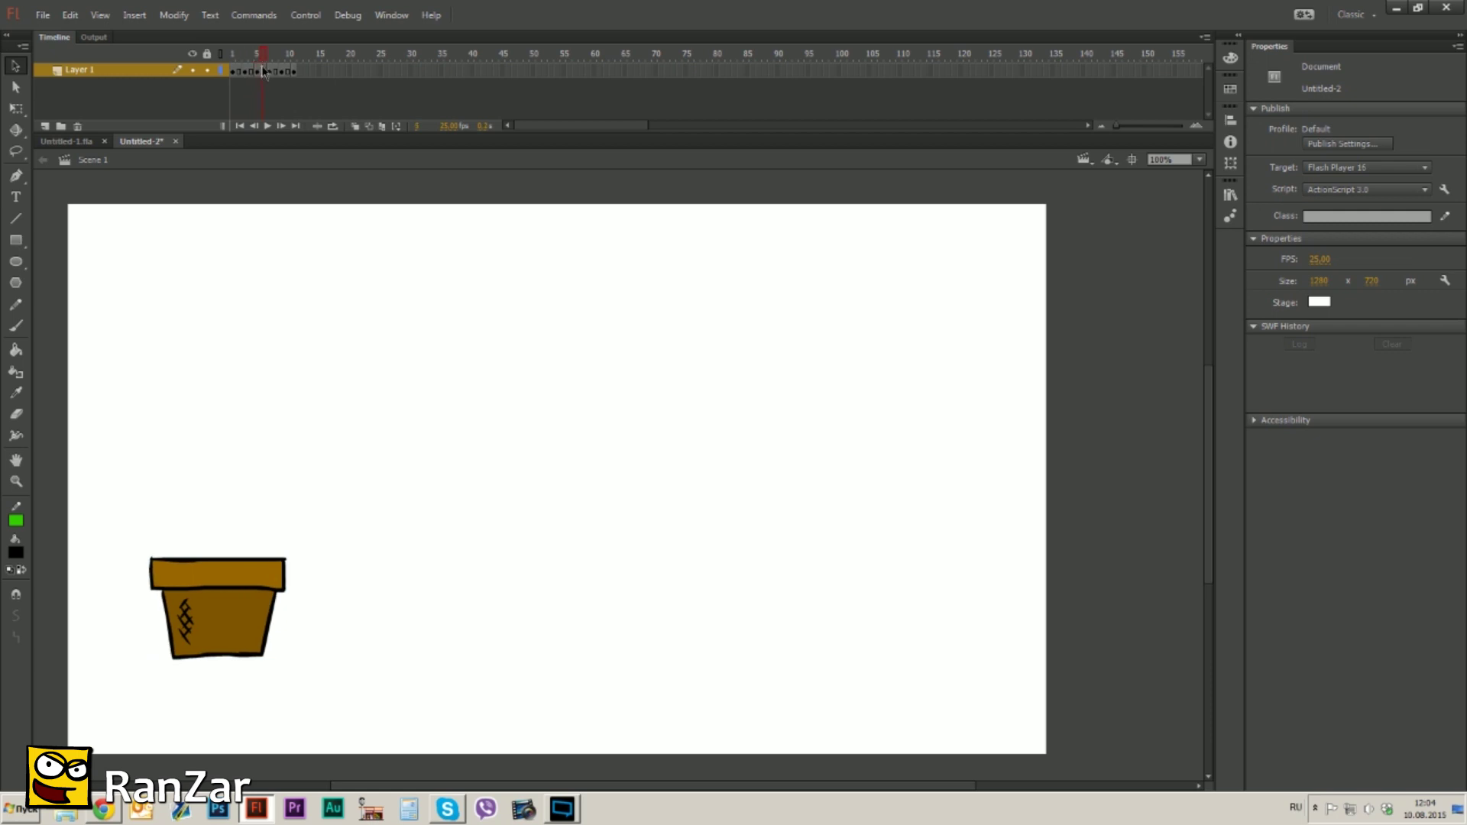
left_click(80, 142)
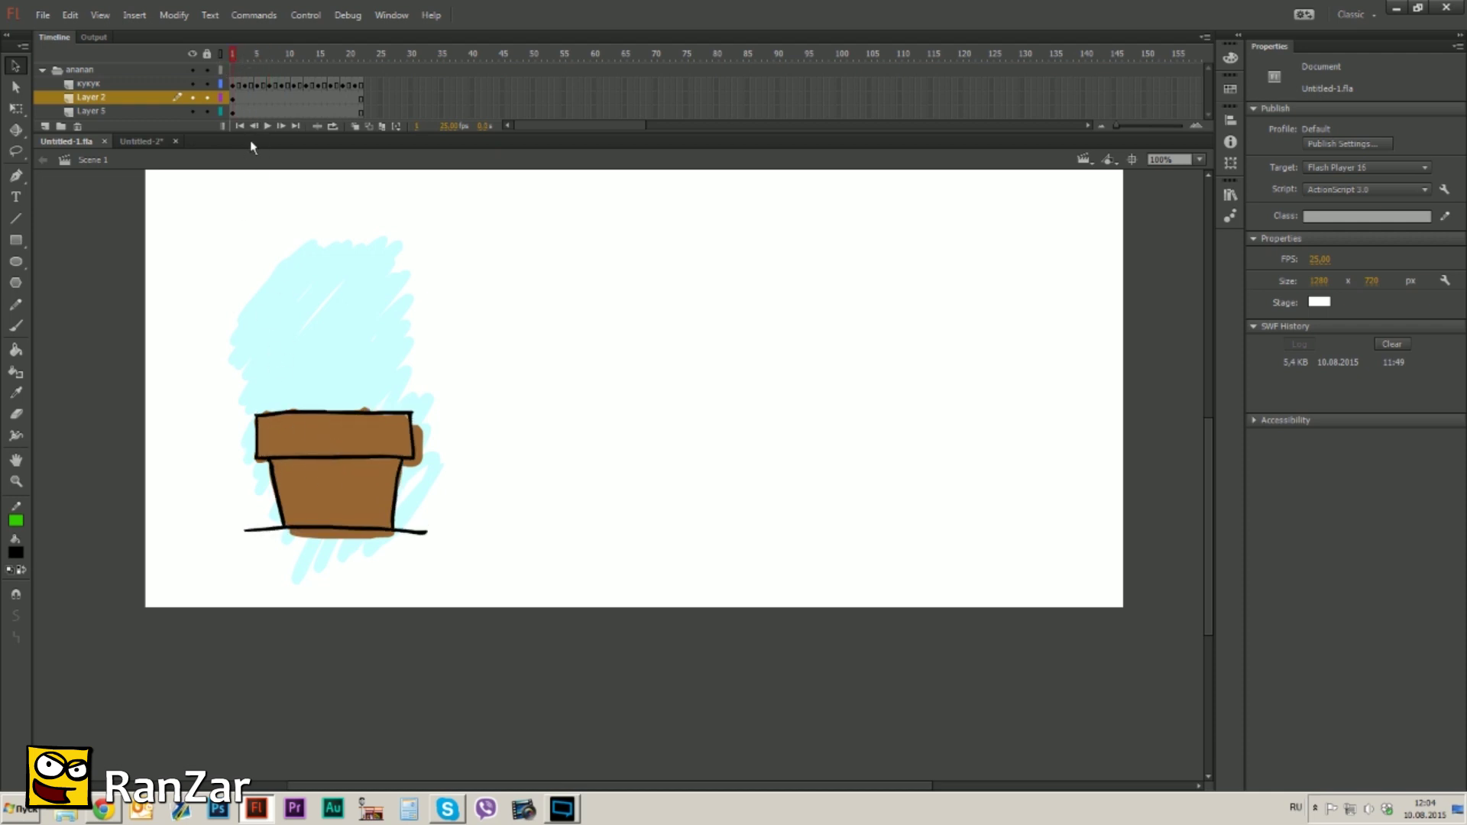
left_click(145, 141)
- Inside the pot's symbol at frame 1, lasso a small highlight patch at the rim's right end, recolour it bright orange and return to Scene 1
left_click(233, 71)
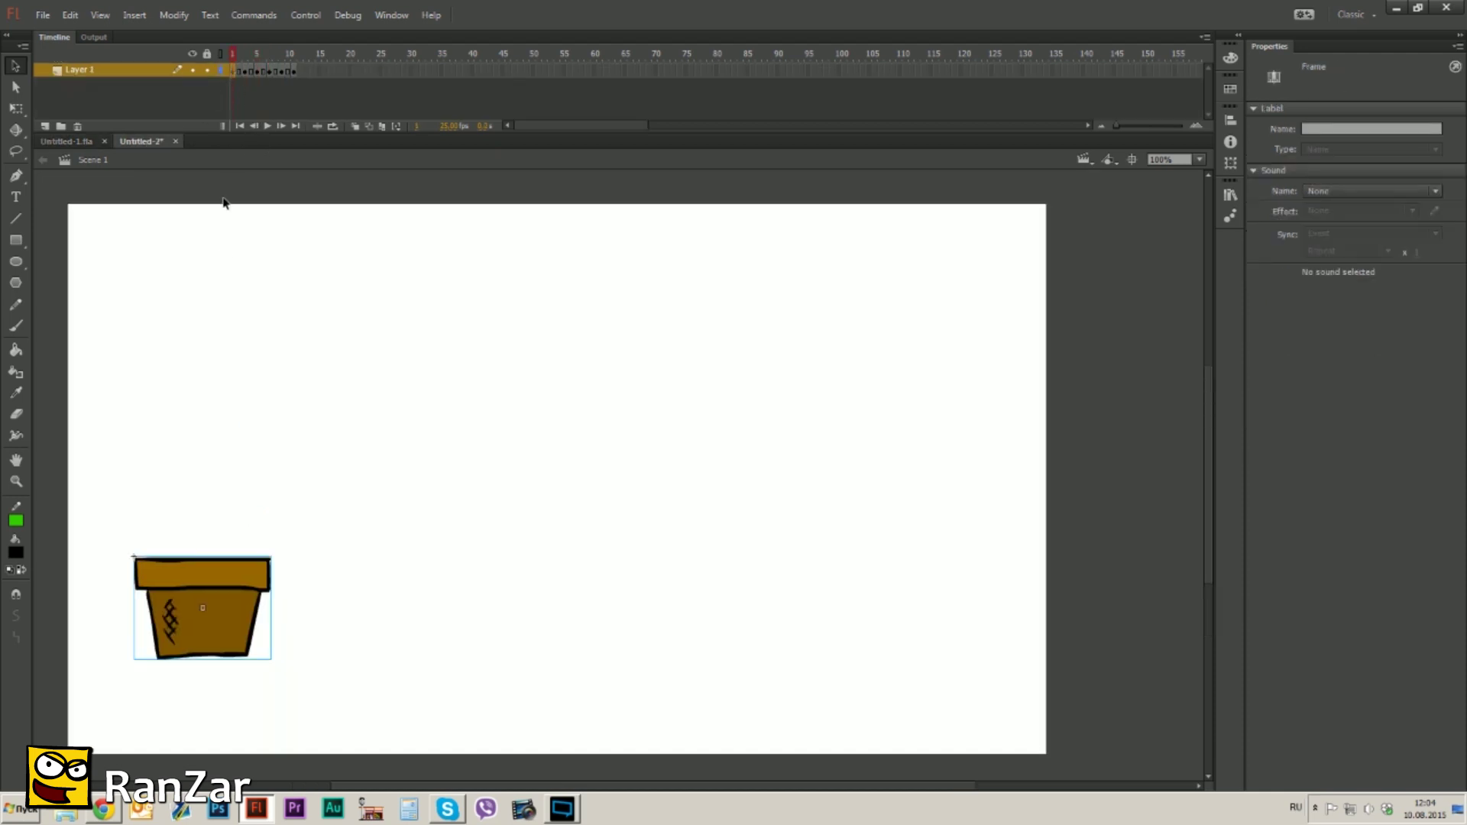
double_click(235, 598)
left_click(236, 589)
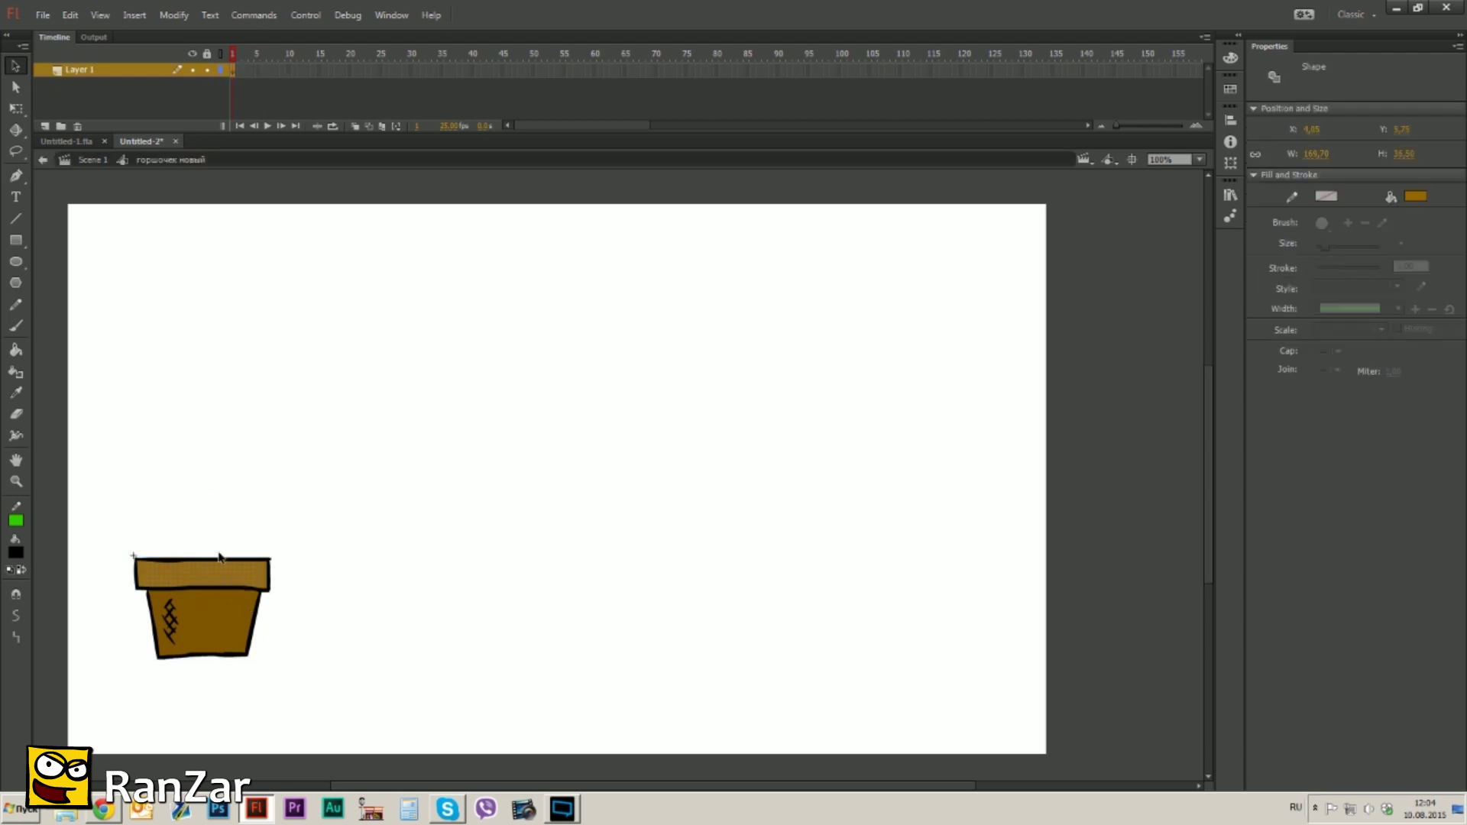
left_click(74, 354)
left_click(18, 154)
left_click_drag(246, 567, 255, 567)
left_click(1230, 59)
left_click(1028, 120)
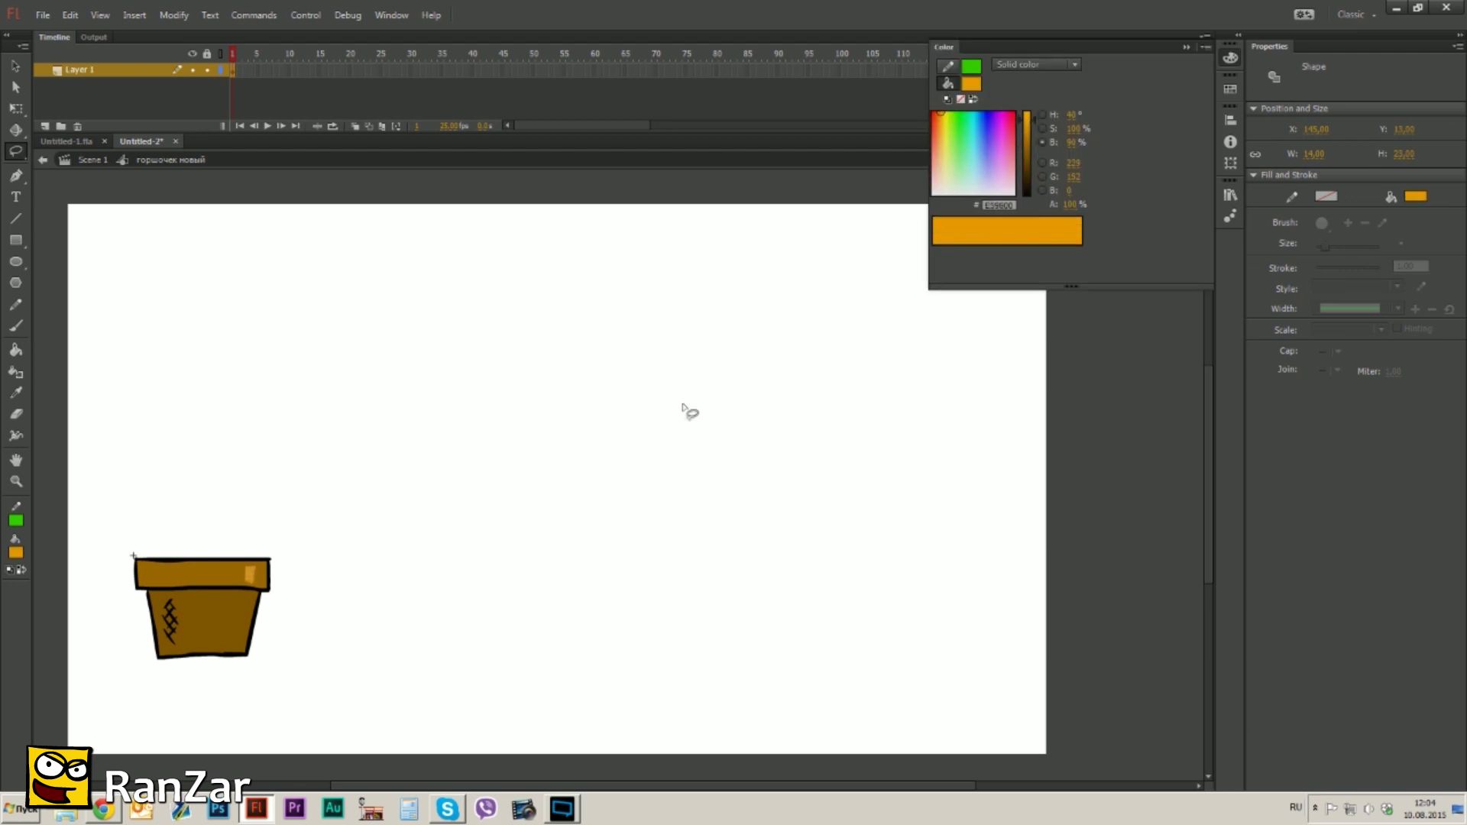
left_click(687, 411)
left_click(93, 160)
- Scrub through and play the timeline to check the edited symbol across all keyframes
left_click(241, 54)
left_click_drag(241, 54, 207, 377)
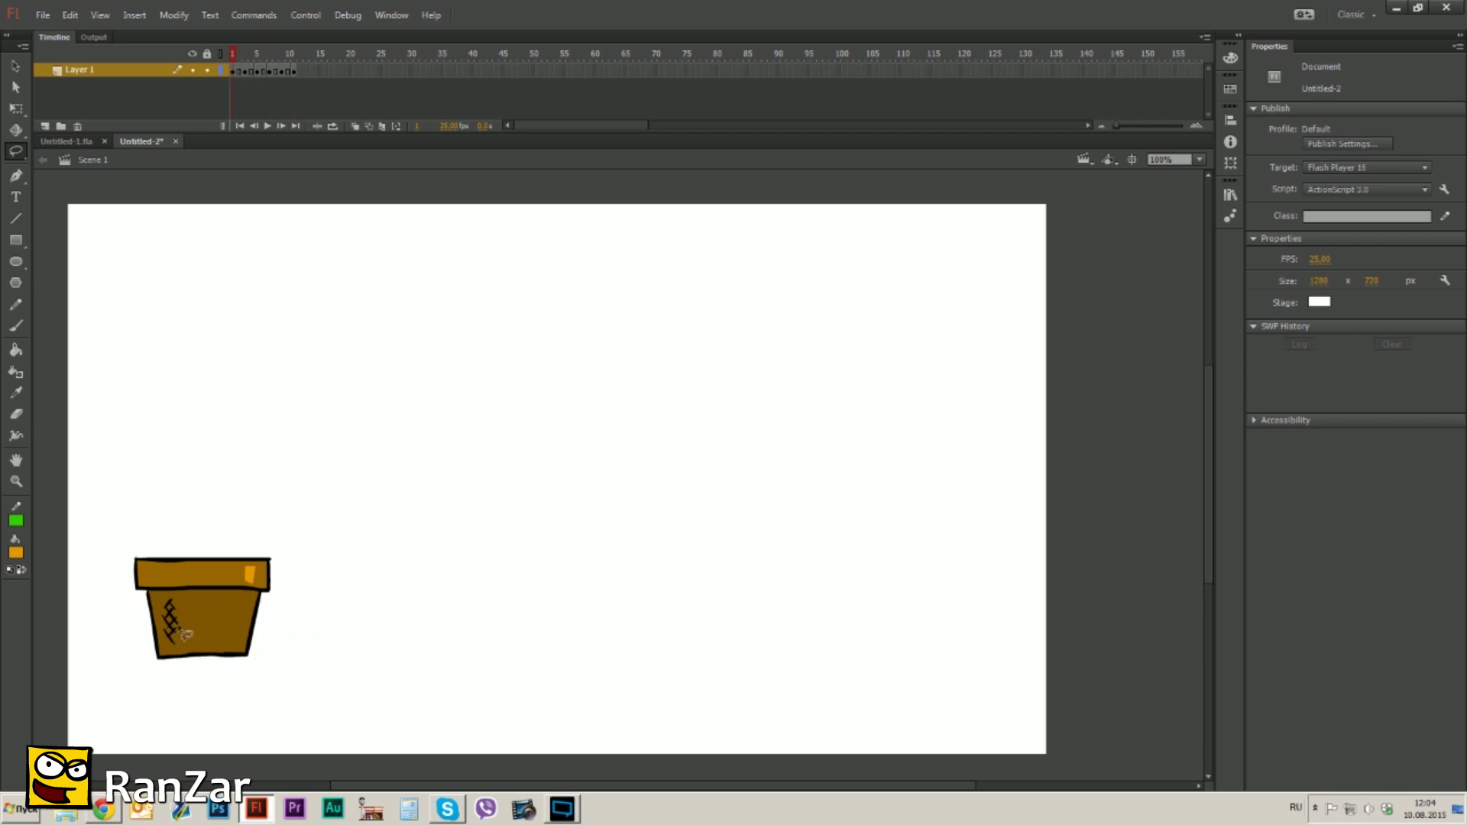
left_click_drag(234, 69, 214, 152)
key("Return")
- Remove all frames after frame 1 from Layer 1
left_click_drag(312, 72, 254, 75)
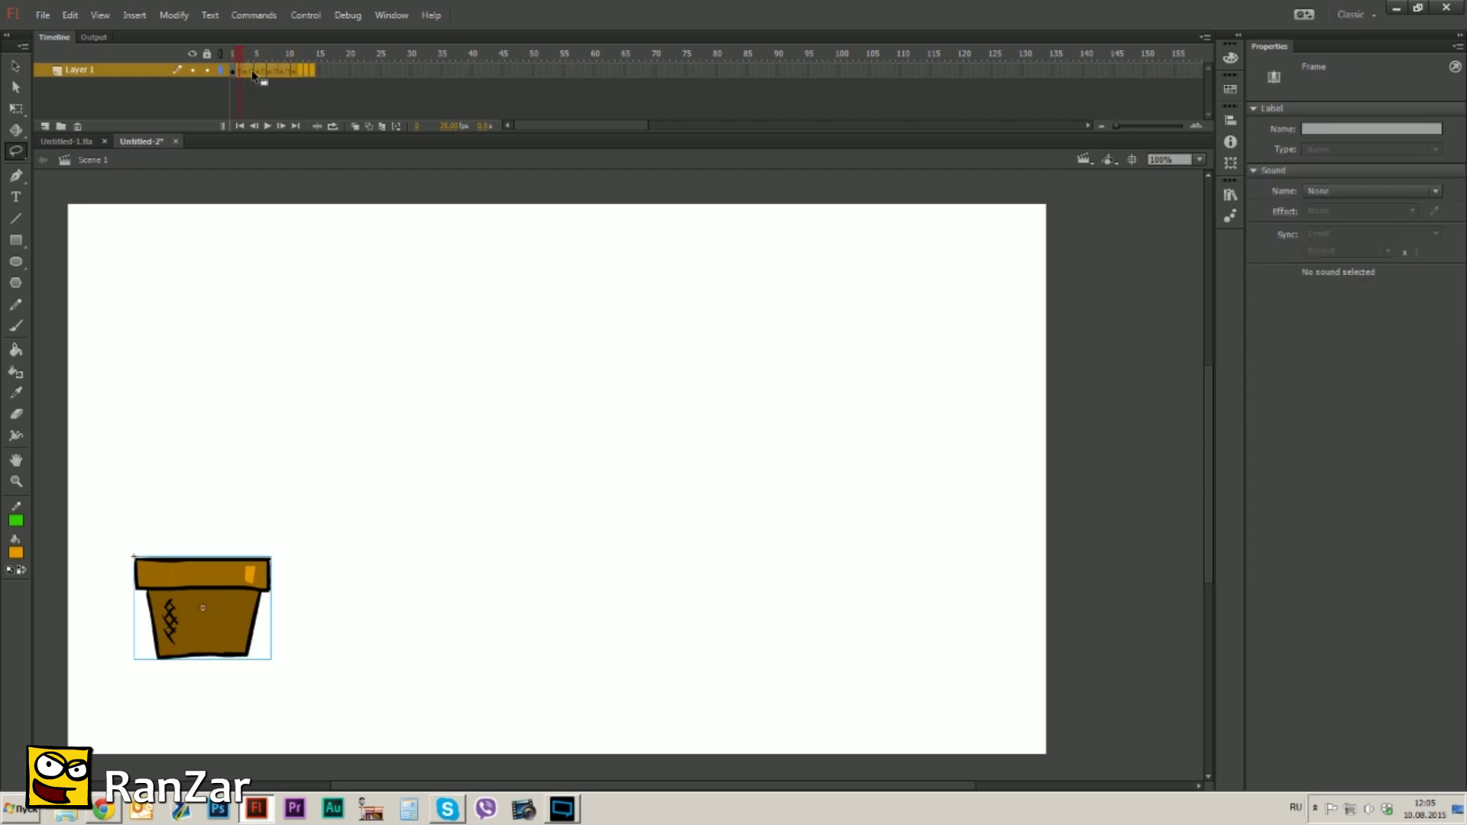
right_click(254, 74)
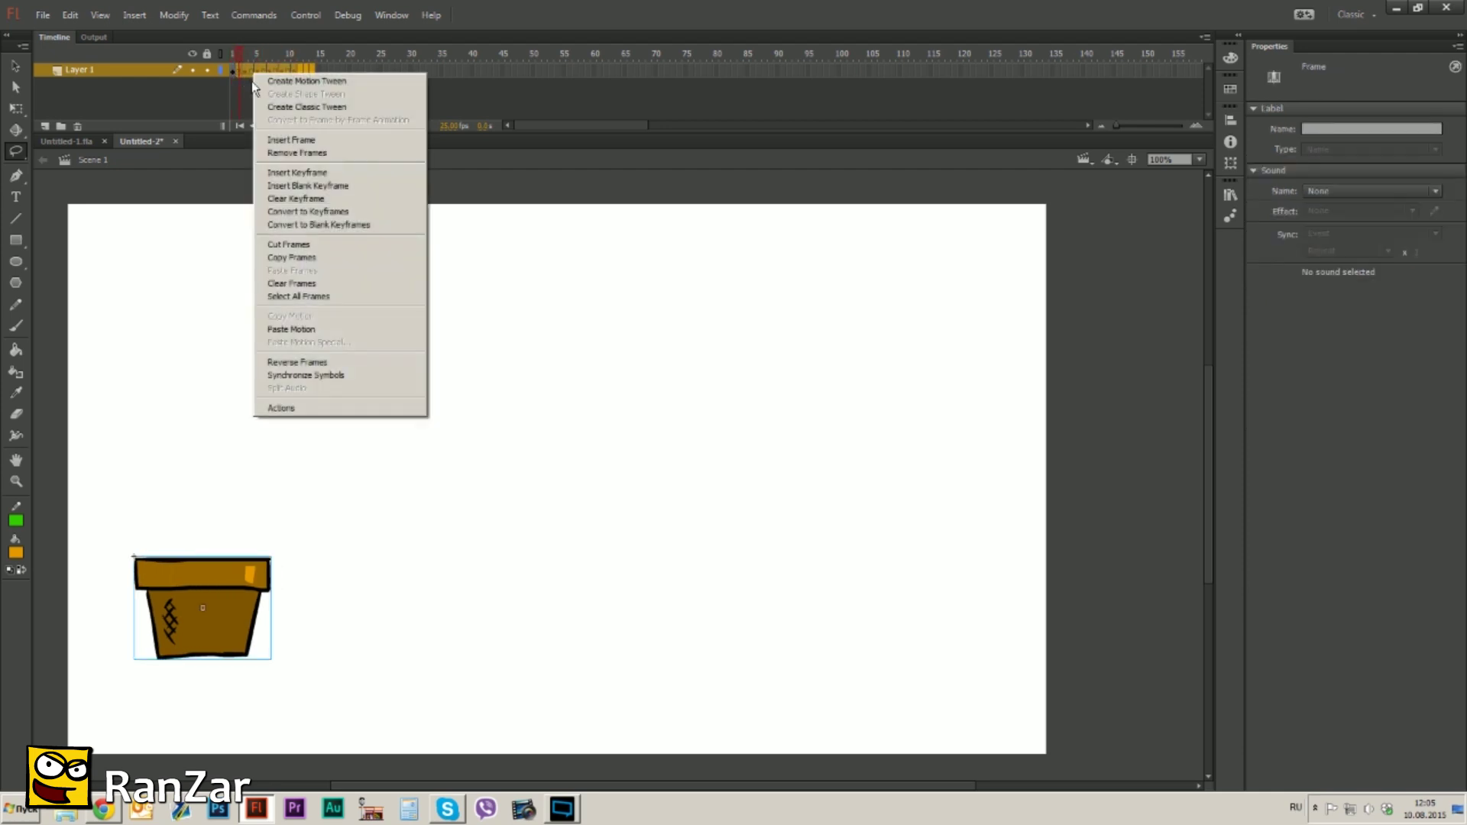
left_click(298, 154)
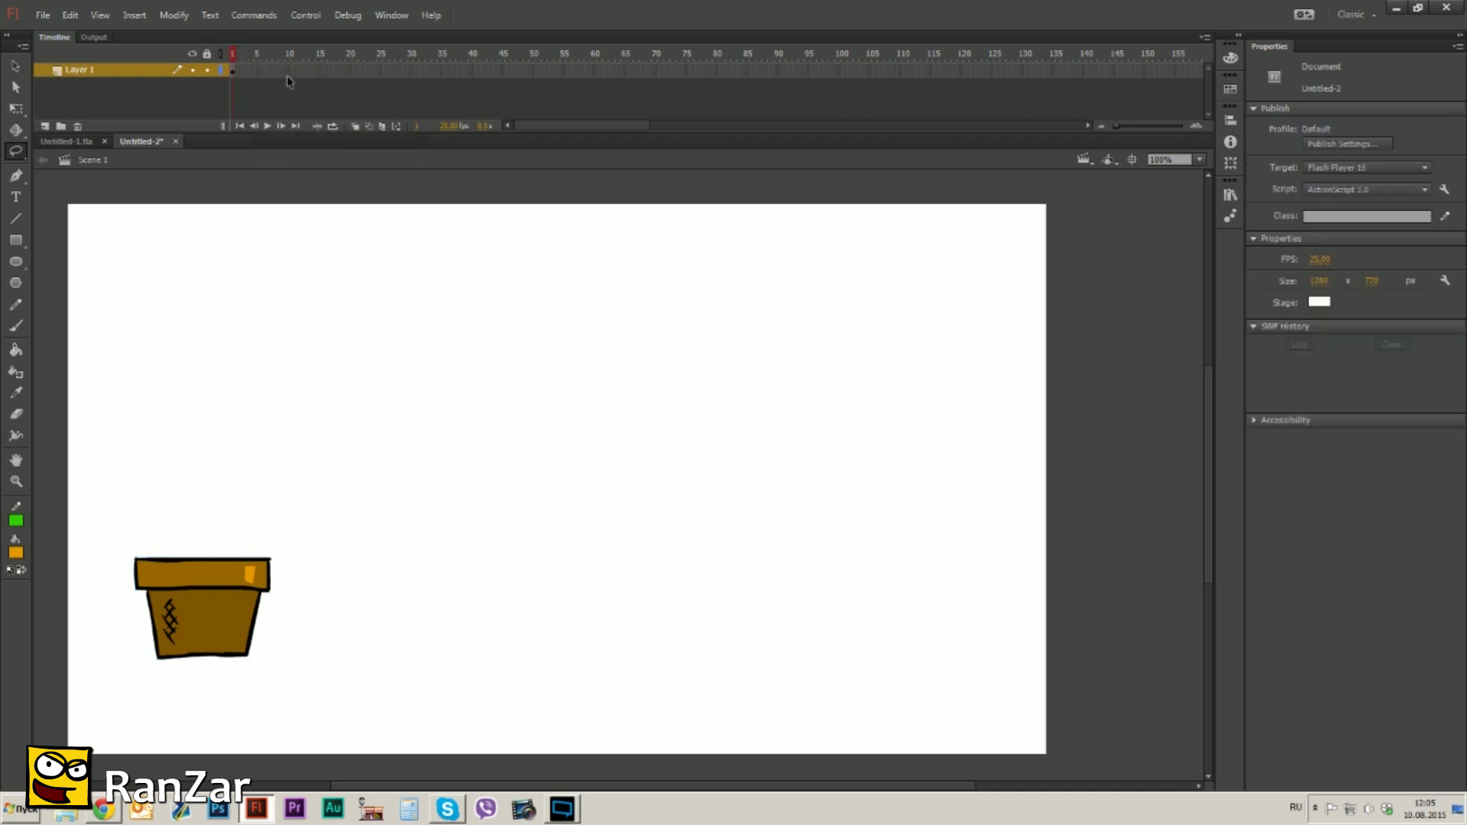
- Insert a keyframe at frame 25 of Layer 1
left_click(234, 70)
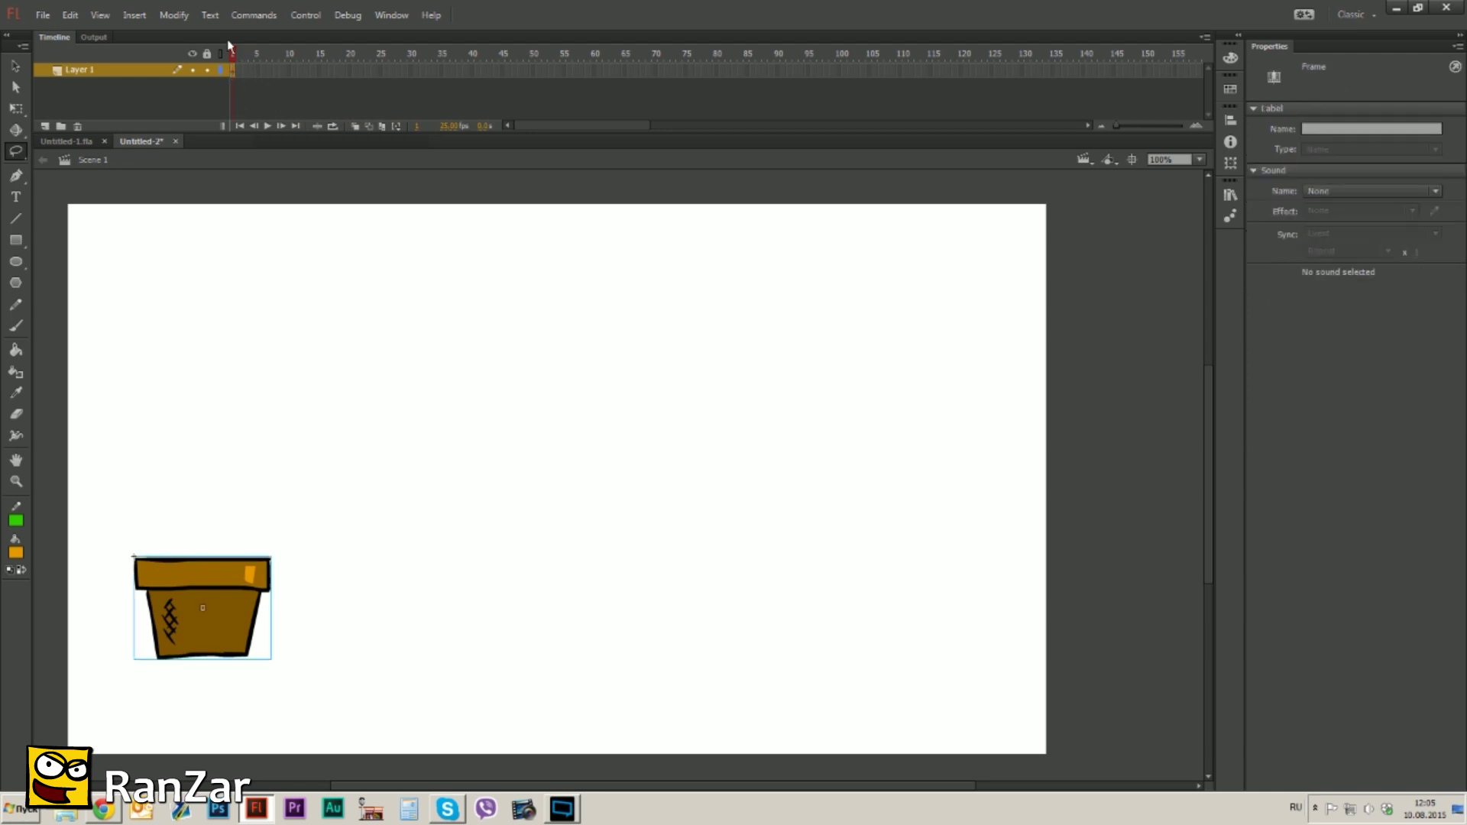
left_click(381, 72)
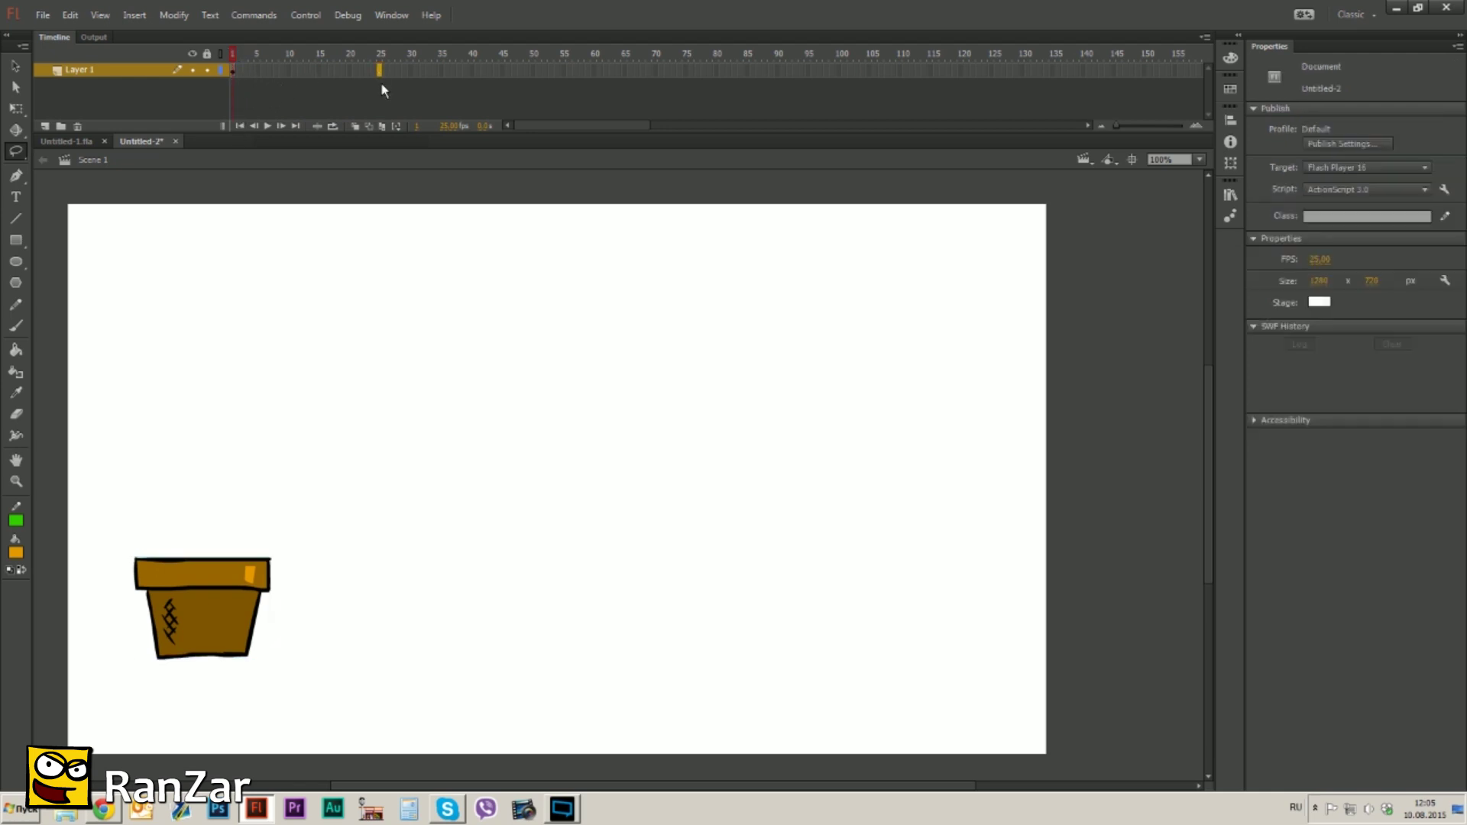
key("F5")
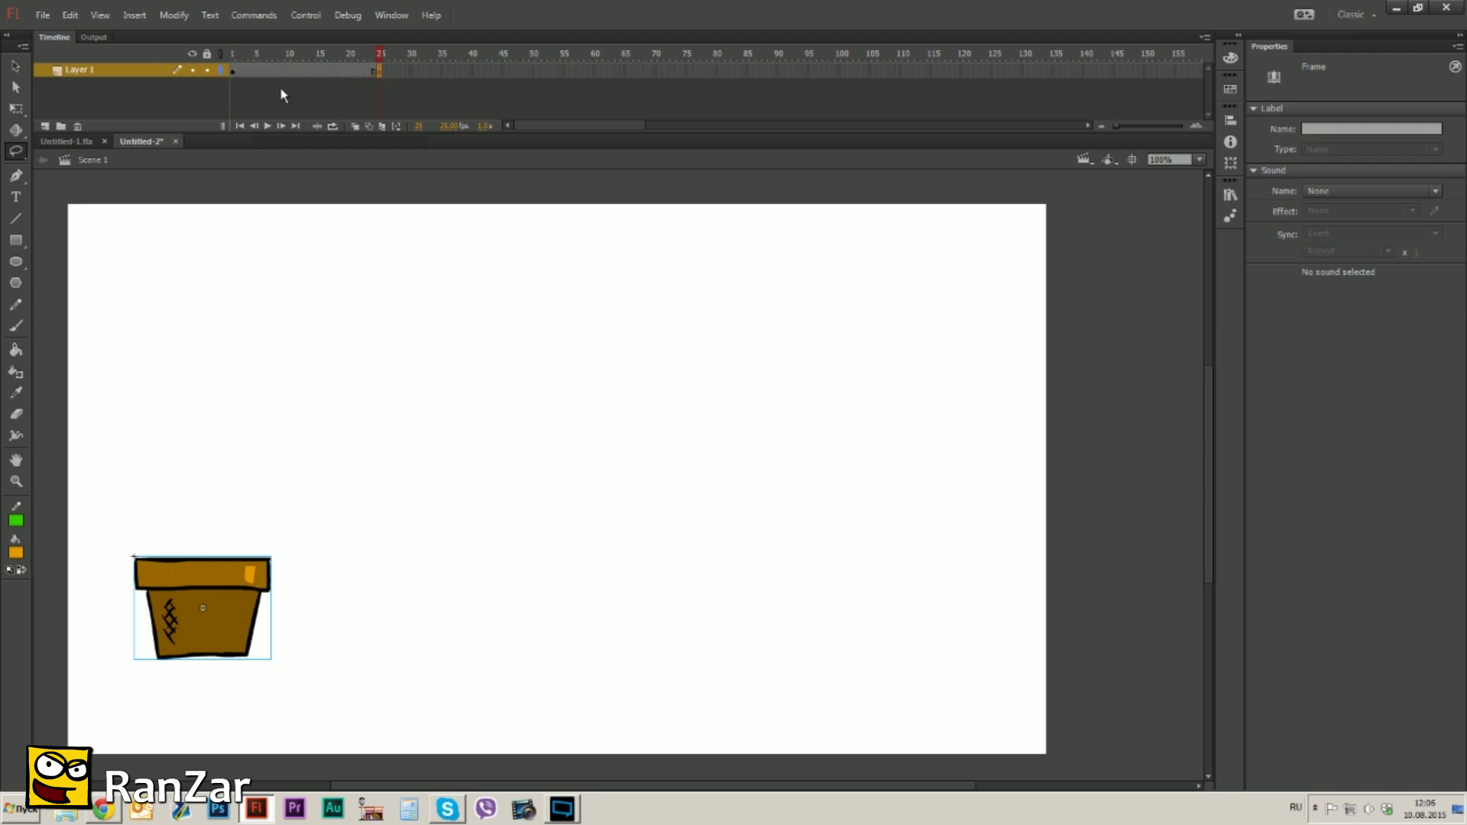
- Move the pot at frame 25 straight across to near the stage's right edge, keeping its height
key("shift+Right")
key("shift+Right")
key("shift+Right")
key("shift+Right")
key("shift+Right")
key("shift+Right")
key("shift+Right")
key("shift+Right")
key("shift+Right")
key("shift+Right")
key("shift+Right")
key("shift+Right")
key("shift+Right")
key("shift+Right")
key("shift+Right")
key("shift+Right")
key("shift+Right")
key("shift+Right")
key("shift+Right")
key("shift+Right")
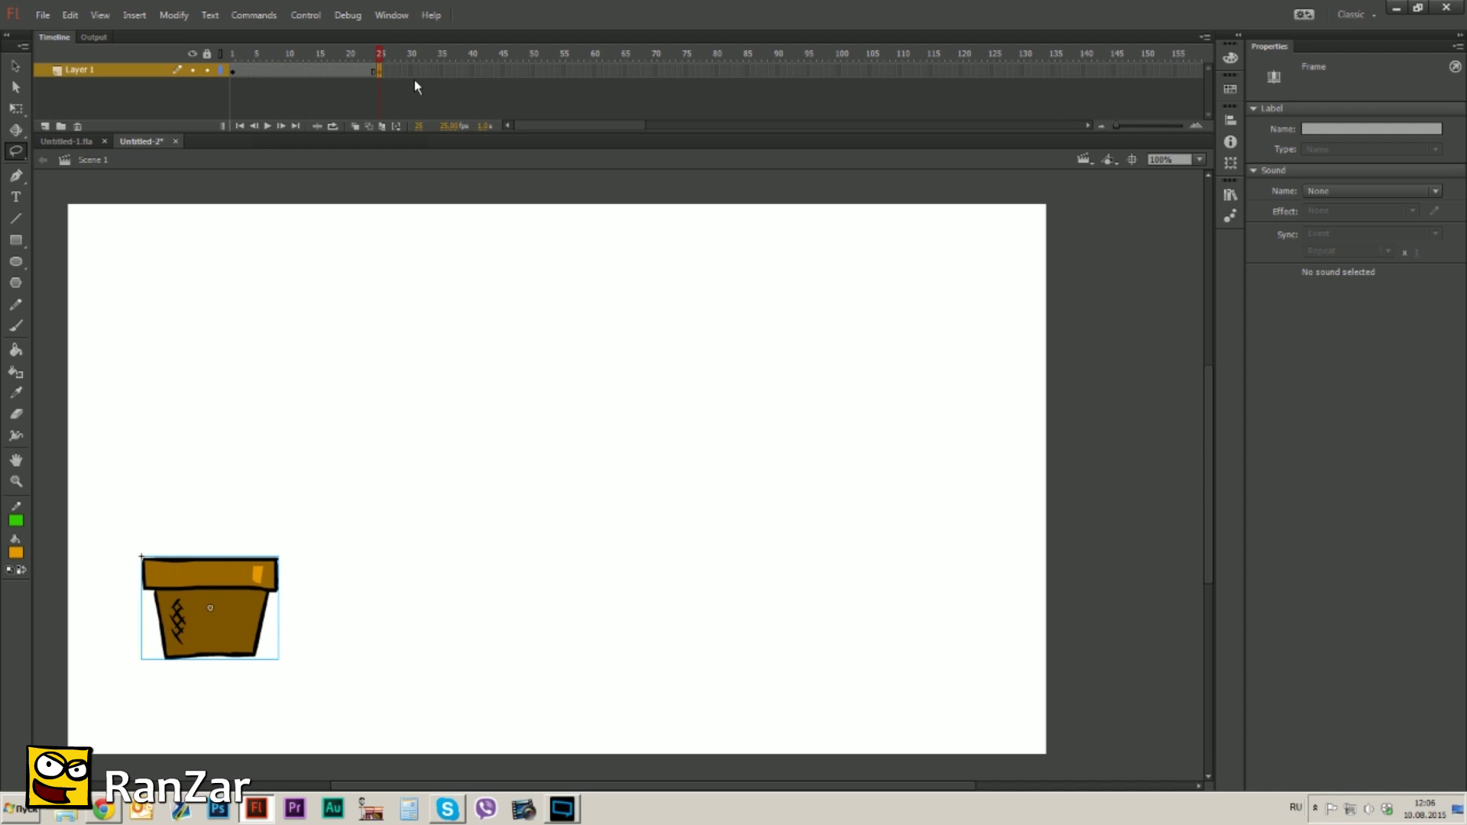
key("shift+Right")
key("shift+Right")
key("shift+Right")
key("shift+Right")
key("shift+Right")
key("shift+Right")
key("shift+Right")
key("shift+Right")
key("shift+Right")
key("shift+Right")
key("shift+Right")
key("shift+Right")
key("shift+Right")
key("shift+Right")
key("shift+Right")
key("shift+Right")
key("shift+Right")
key("shift+Right")
key("shift+Right")
key("shift+Right")
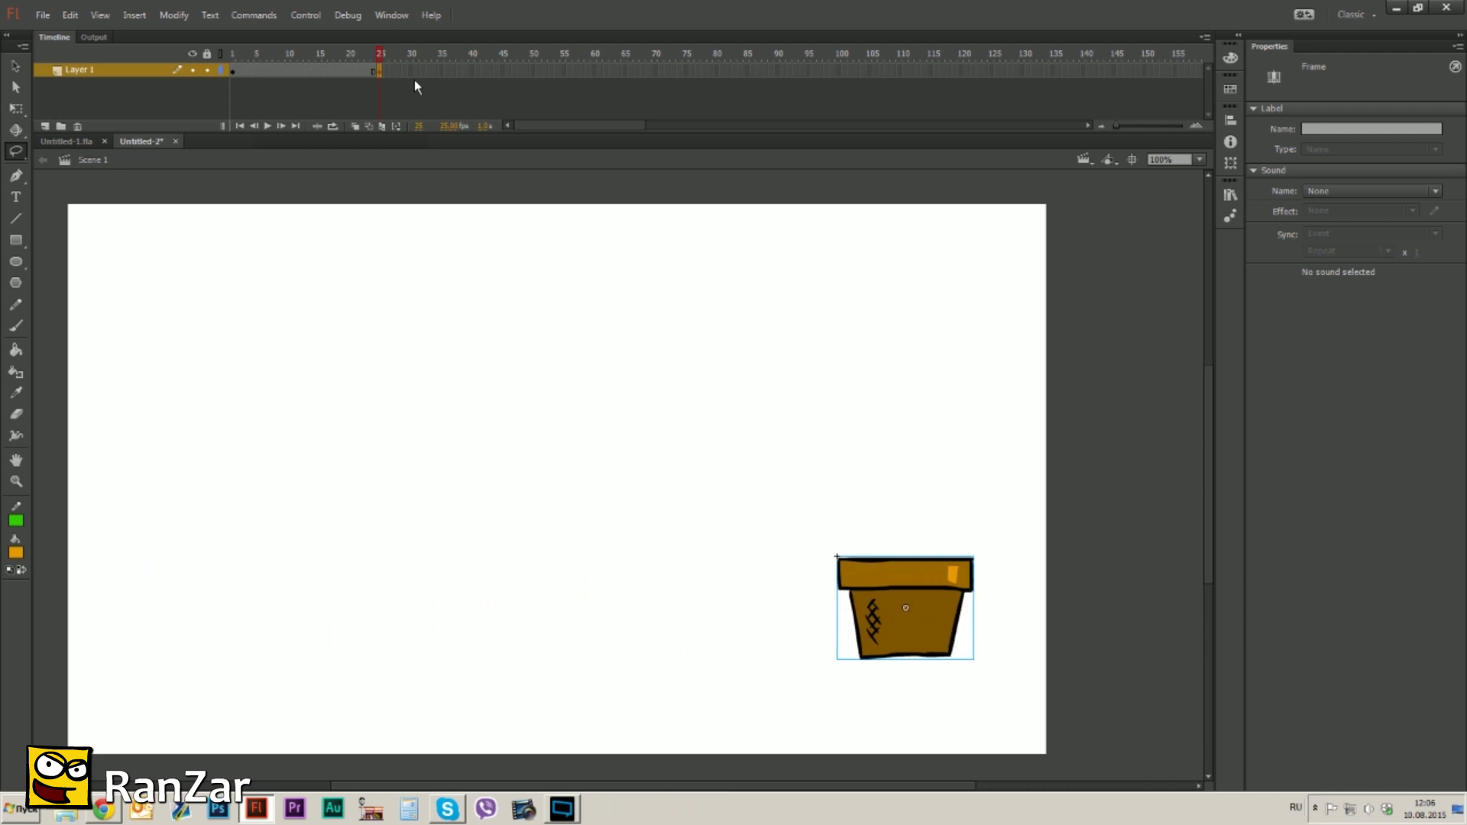
- Create a classic tween between the keyframes at frames 1 and 25
left_click(362, 66)
left_click_drag(363, 67, 227, 98)
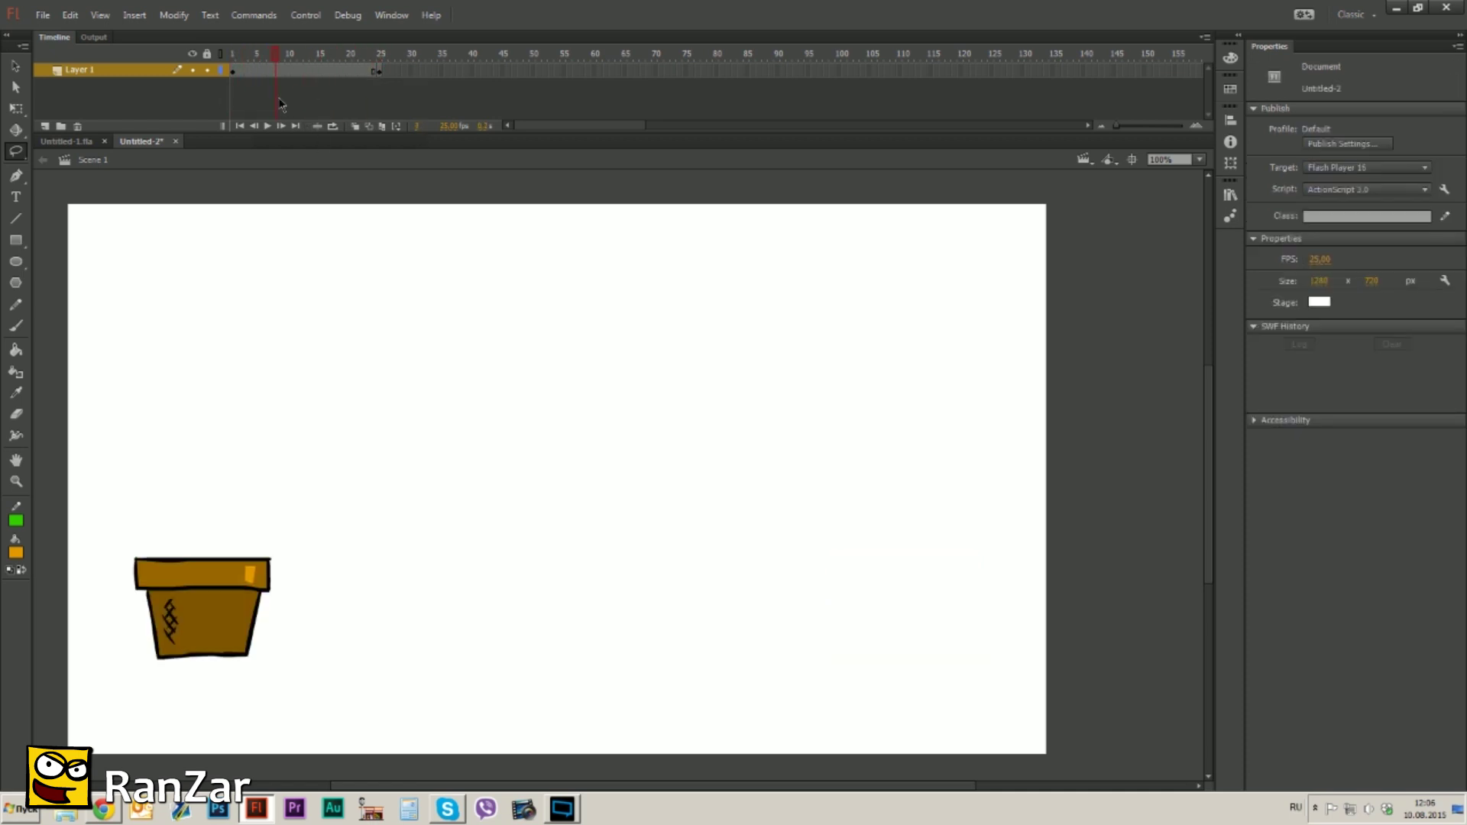
left_click_drag(371, 91, 362, 80)
right_click(355, 77)
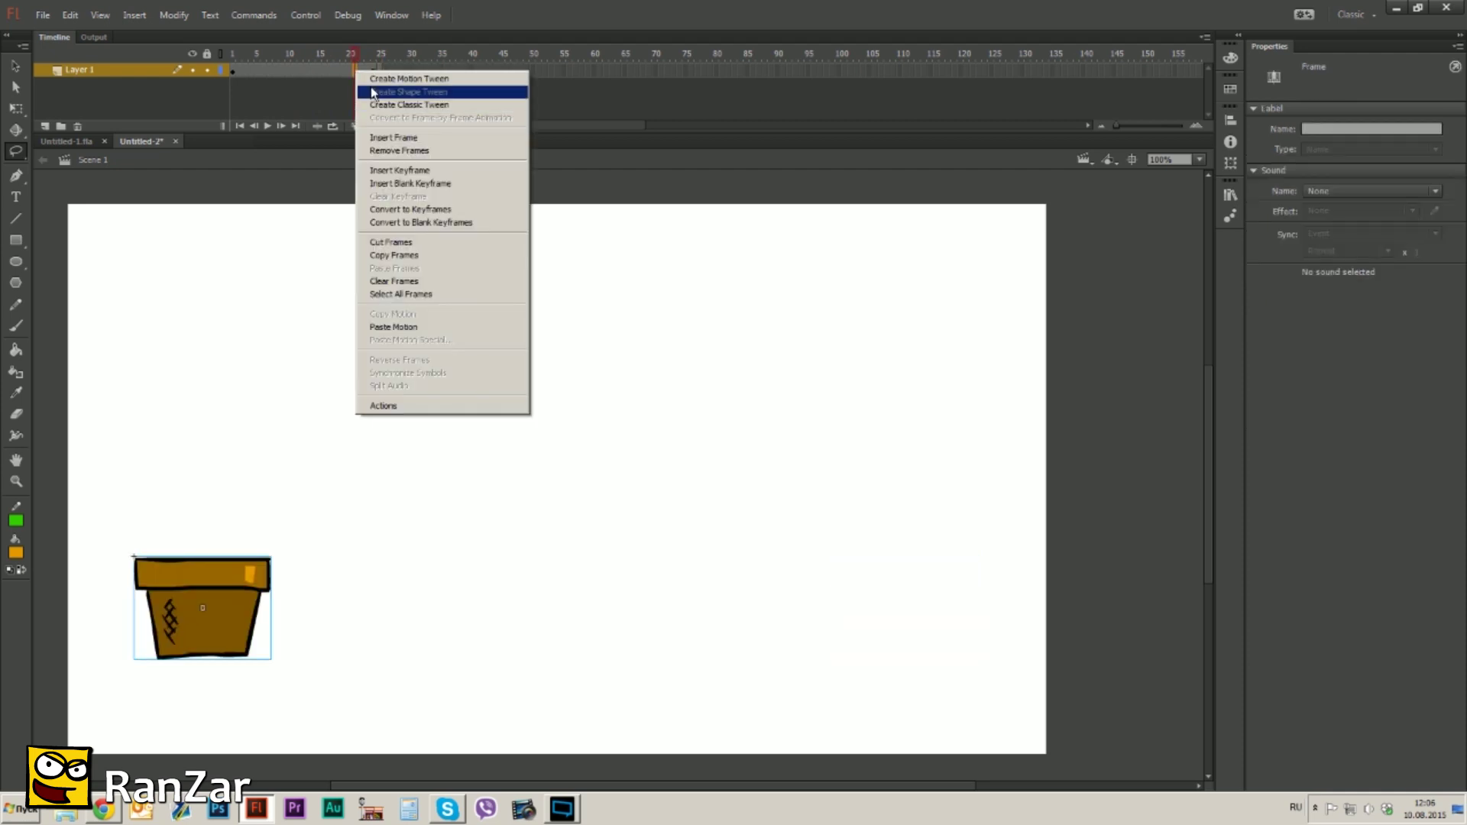
left_click(380, 111)
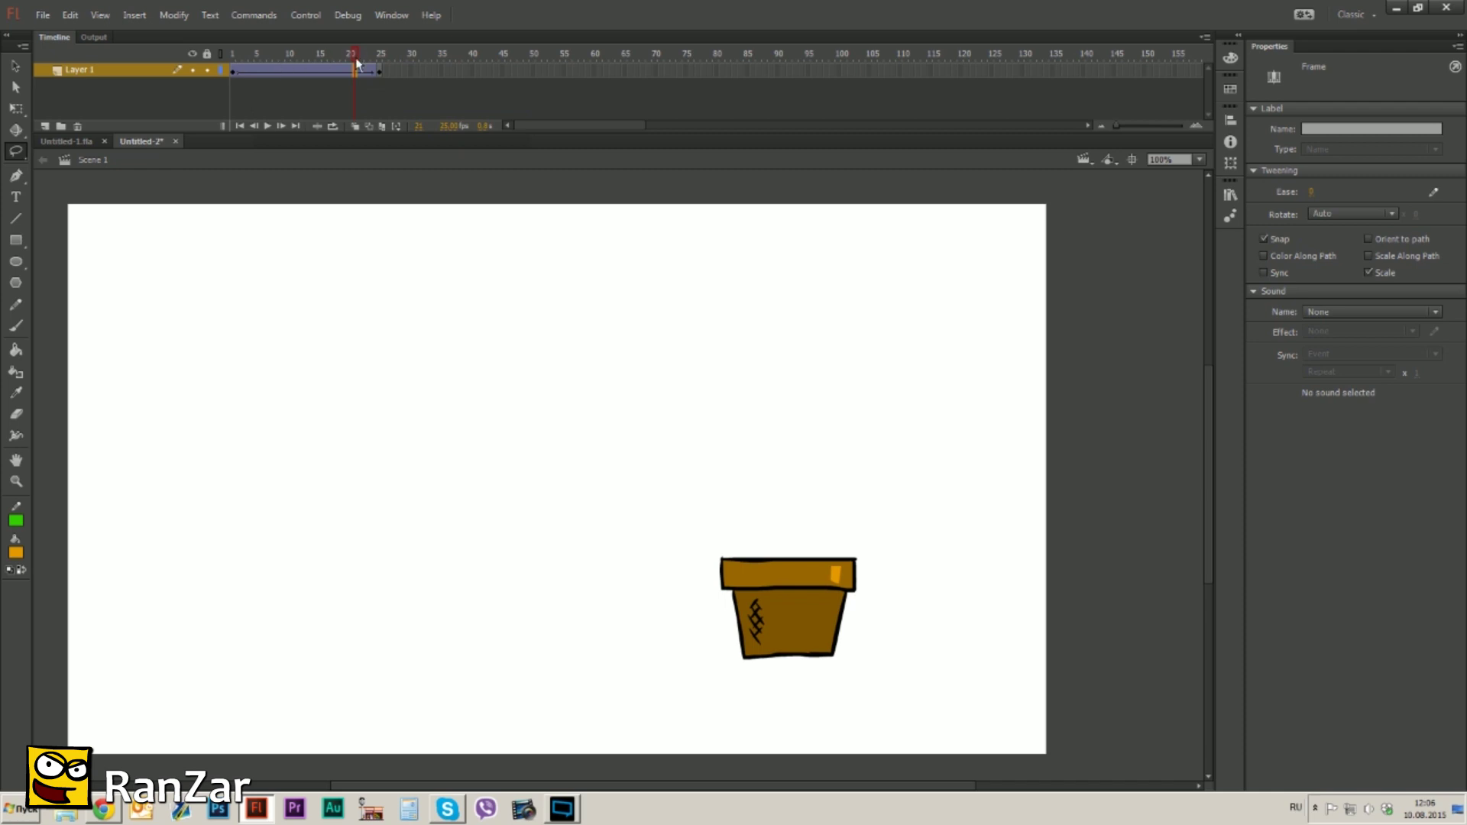
- Preview the pot's tween on the timeline and as a test movie, closing the test window when done
left_click_drag(355, 55, 237, 175)
left_click(267, 126)
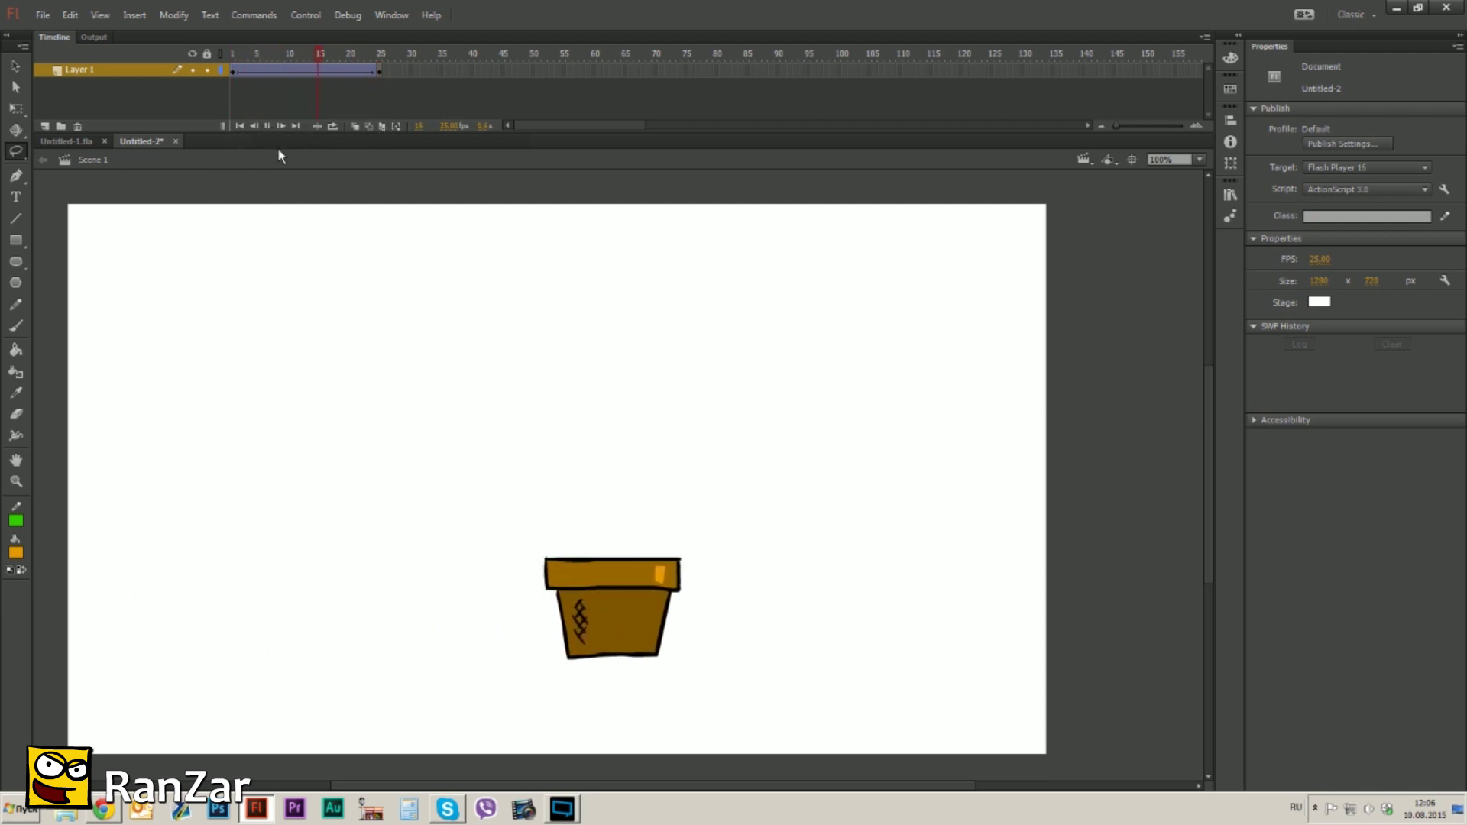
key("ctrl+Return")
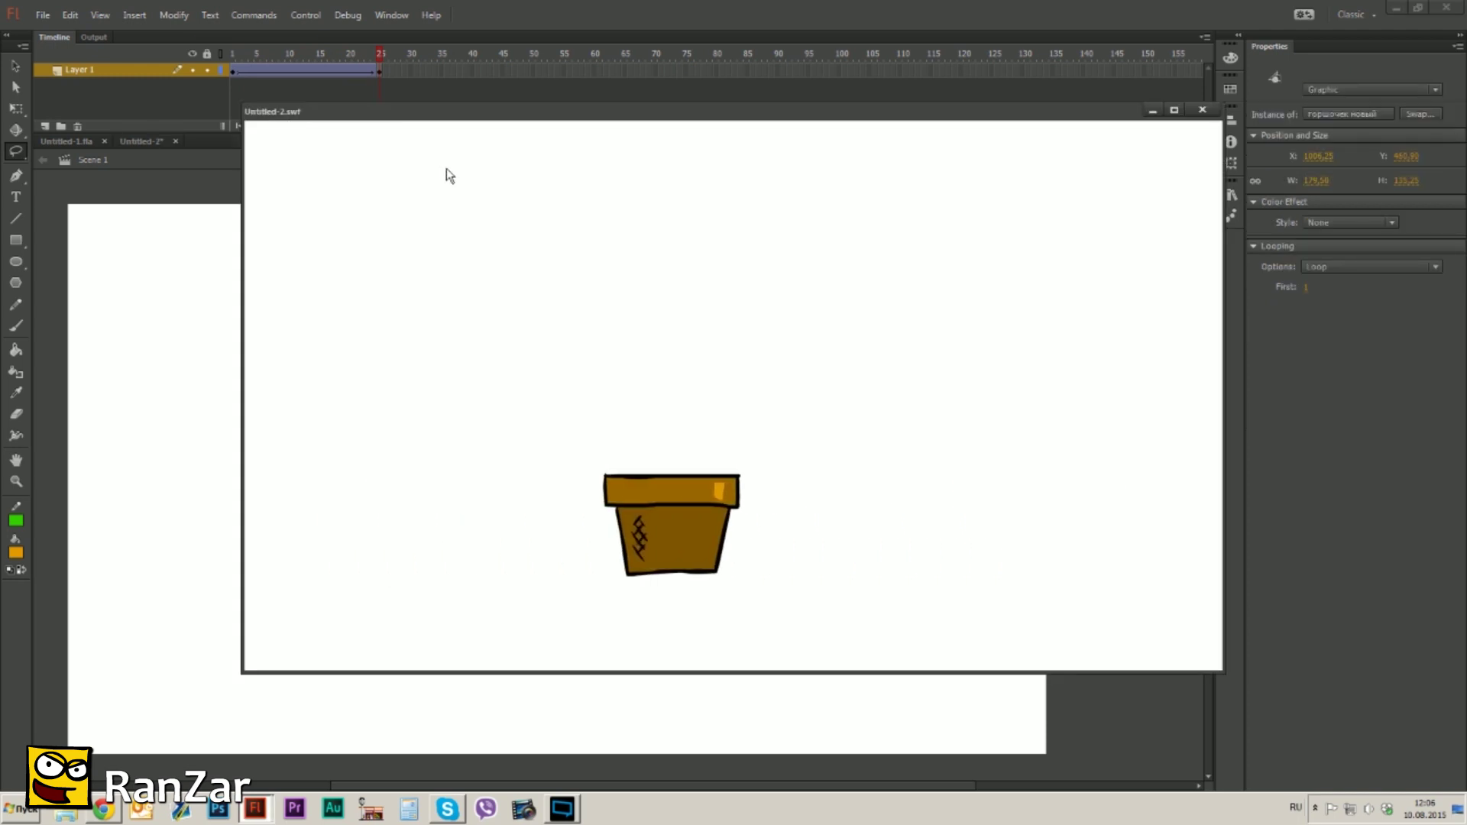
key("ctrl+w")
- Copy the keyframe at frame 1 to frame 50 and create a classic tween between frames 25 and 50
left_click(239, 72)
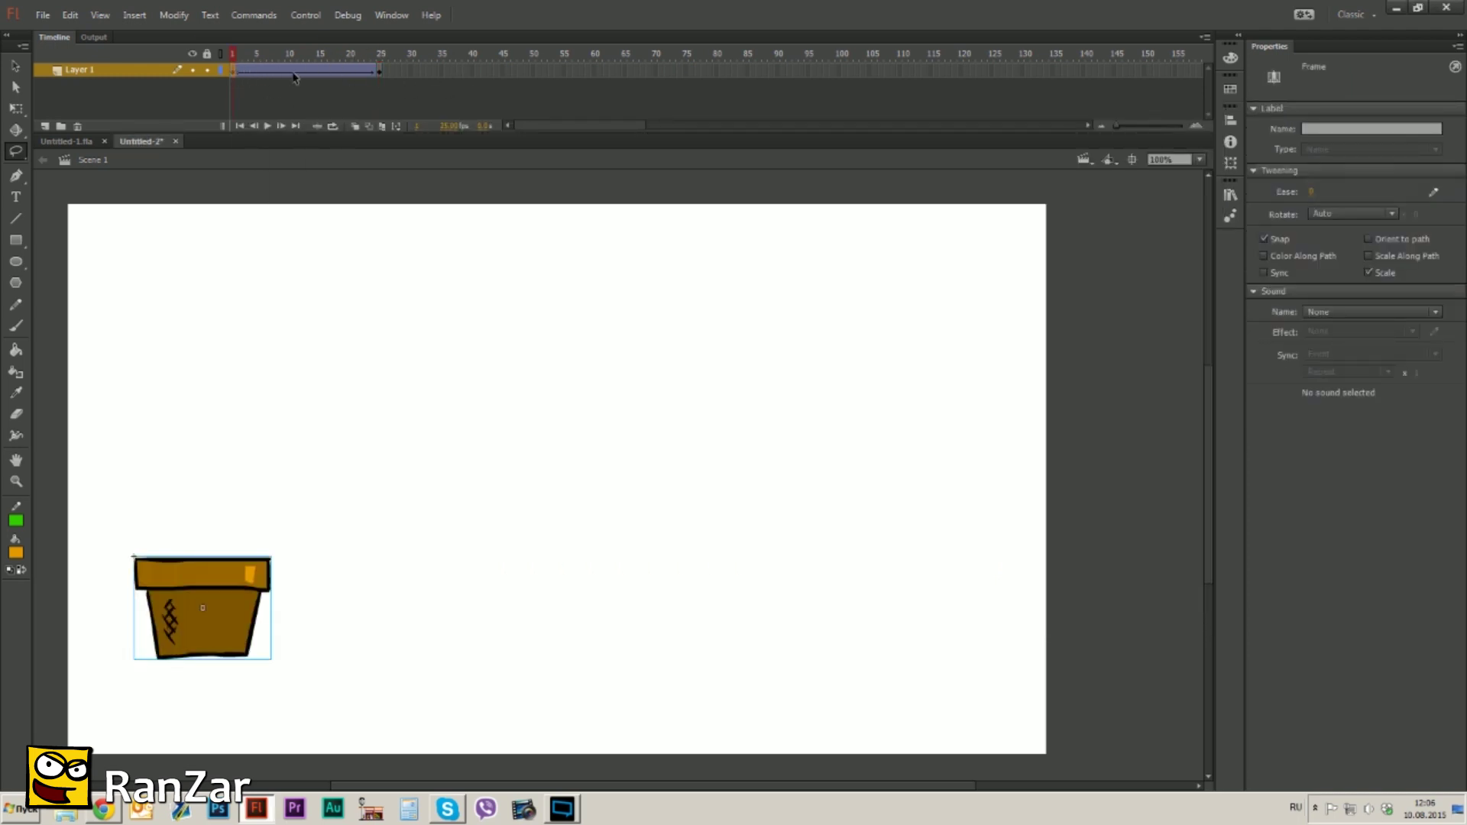
left_click_drag(234, 71, 540, 90)
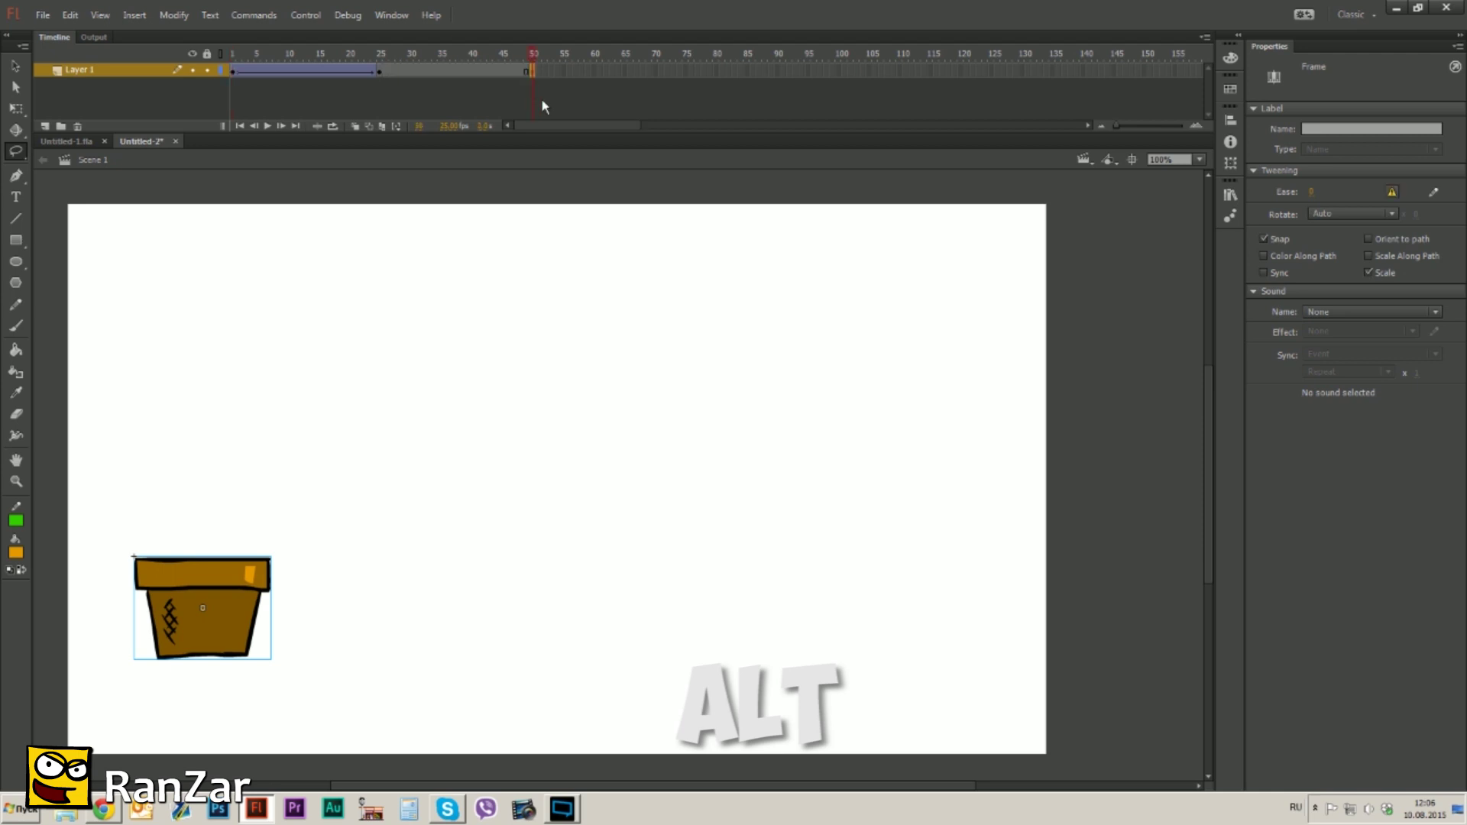
right_click(383, 73)
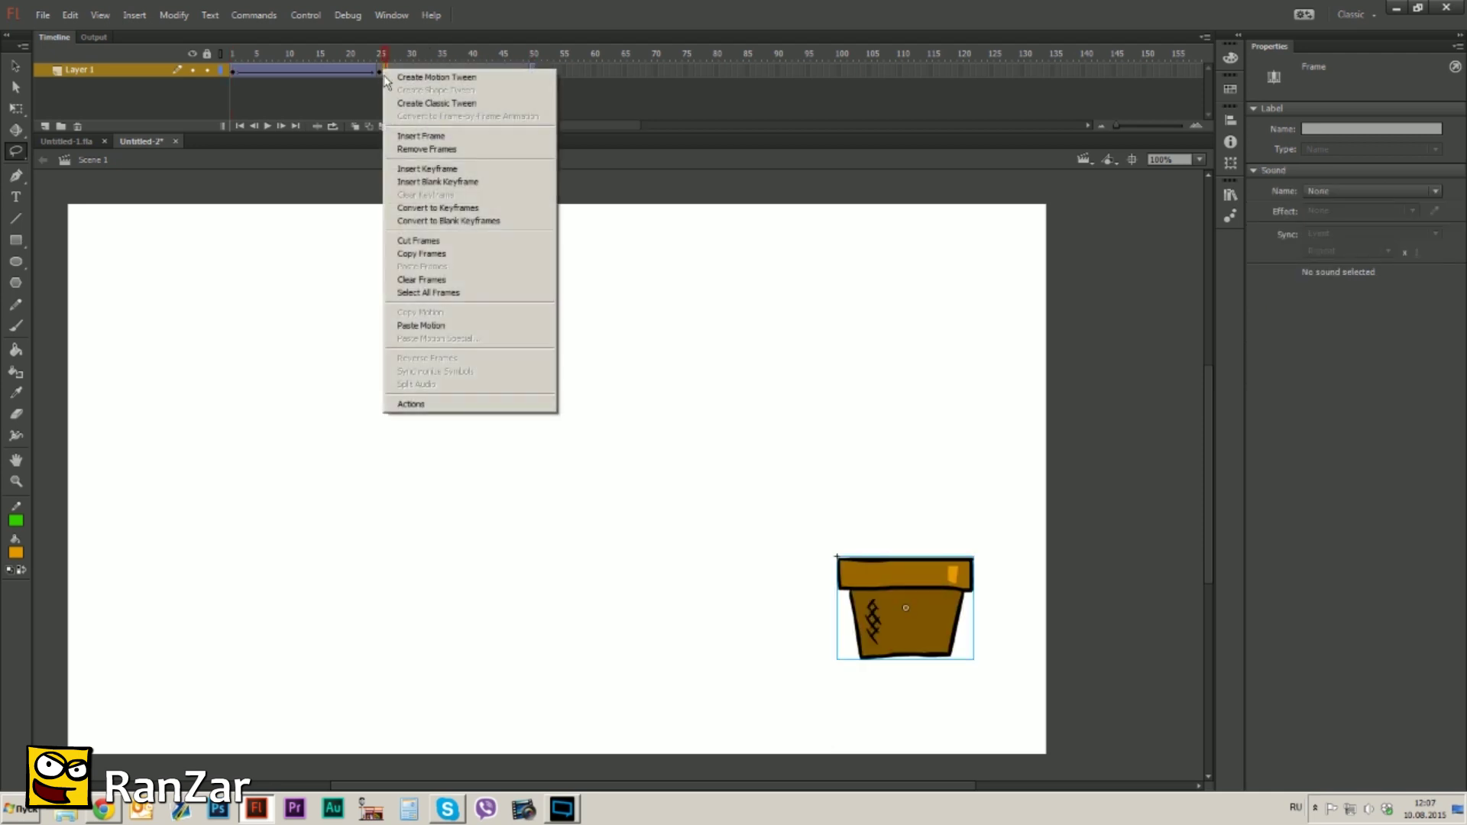
left_click(419, 104)
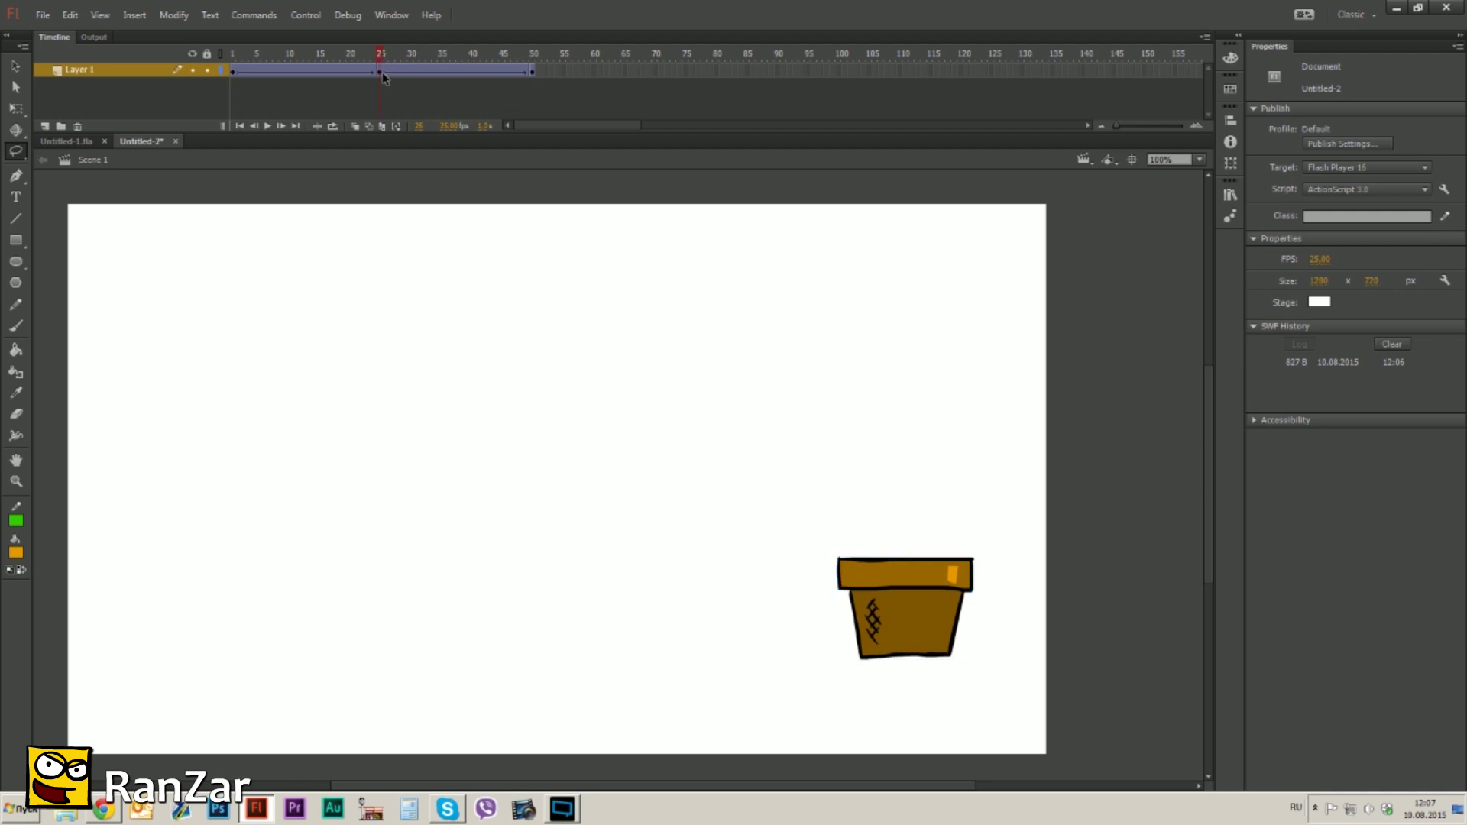
- Check the pot at frames 25 and 50, play the back-and-forth animation and run it as a test movie
left_click(382, 73)
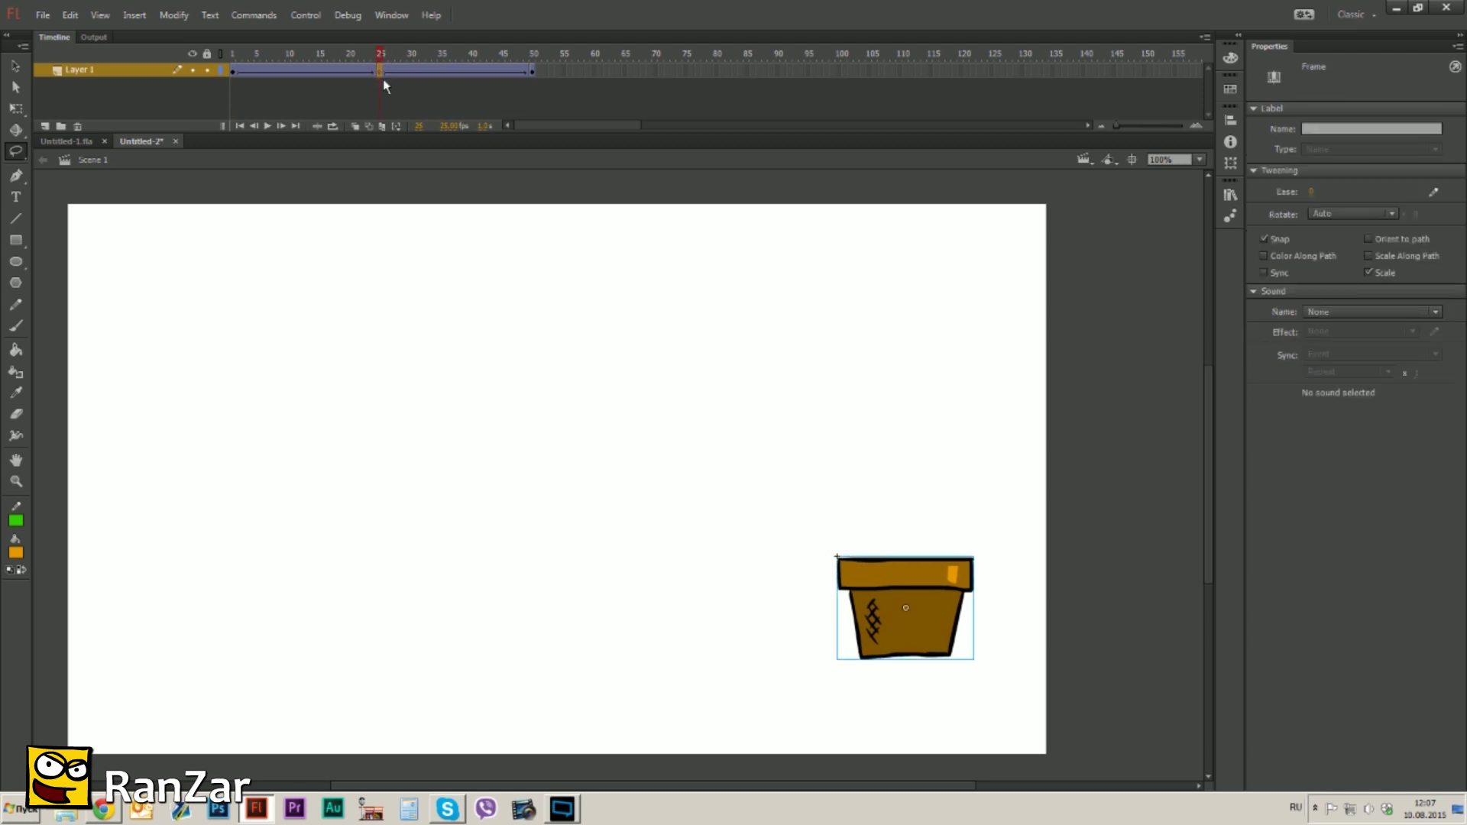
left_click(531, 73)
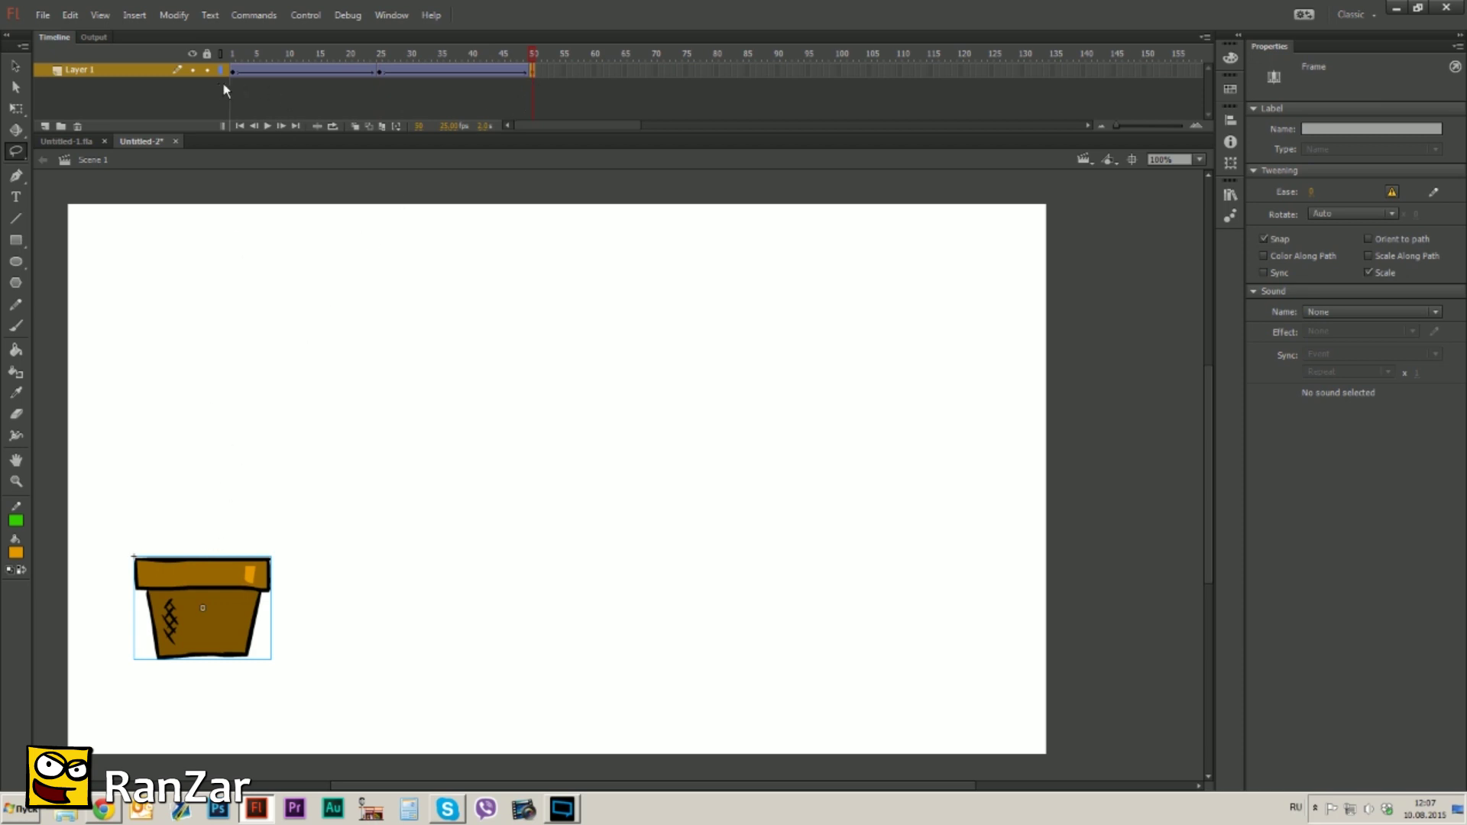
left_click_drag(380, 74, 555, 92)
key("Return")
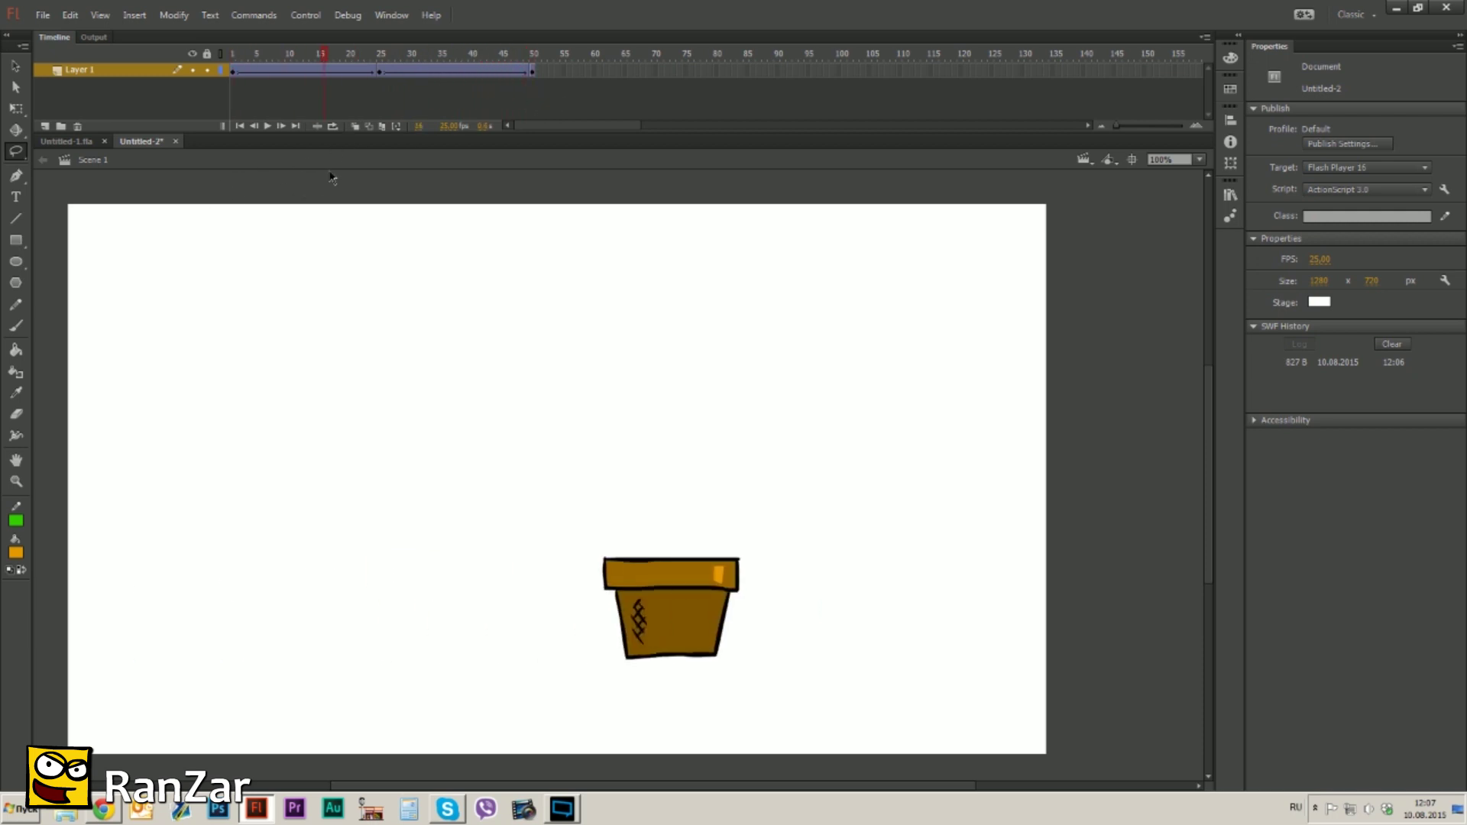
key("ctrl+Return")
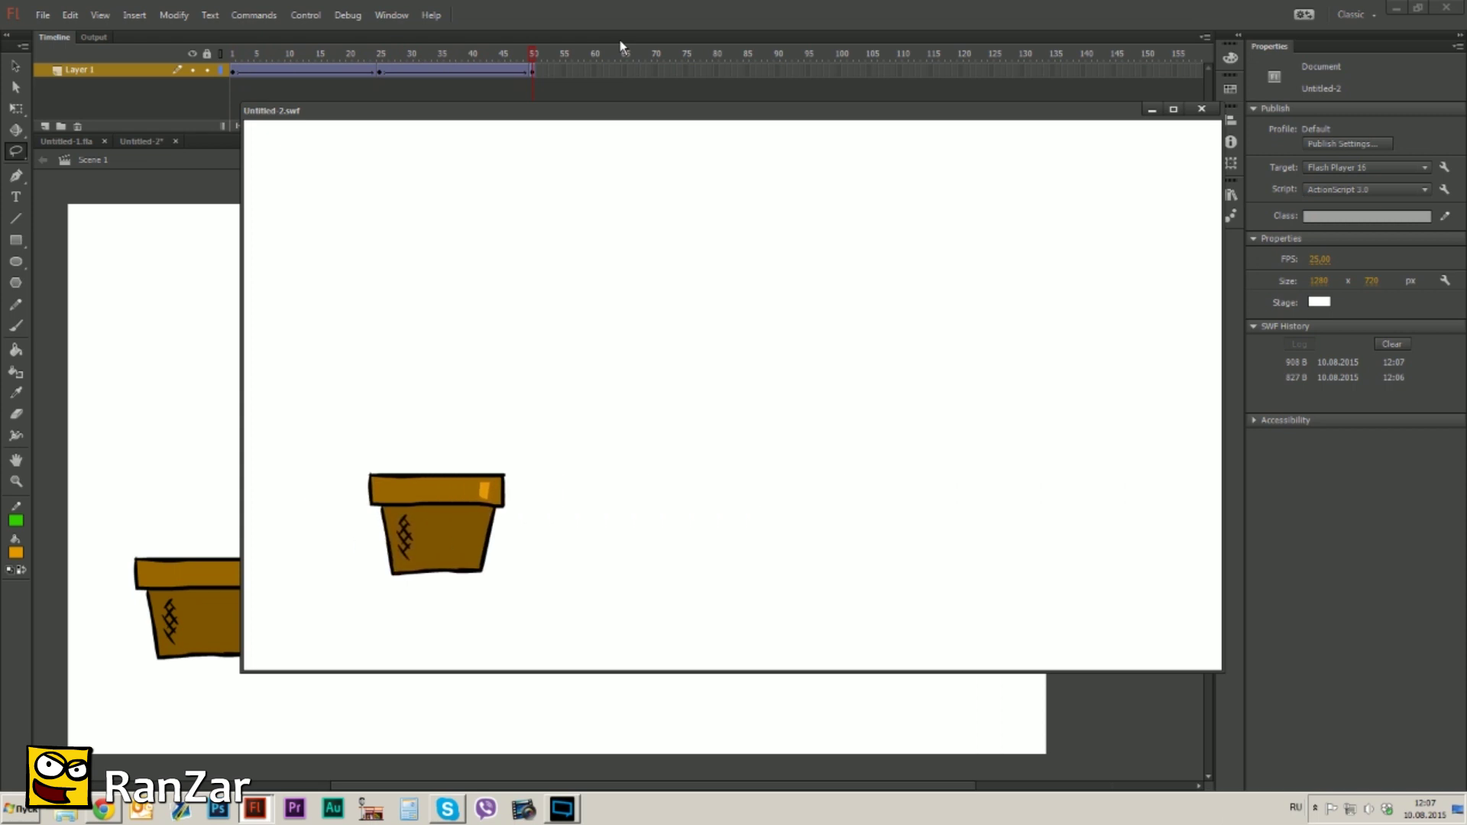
key("ctrl+w")
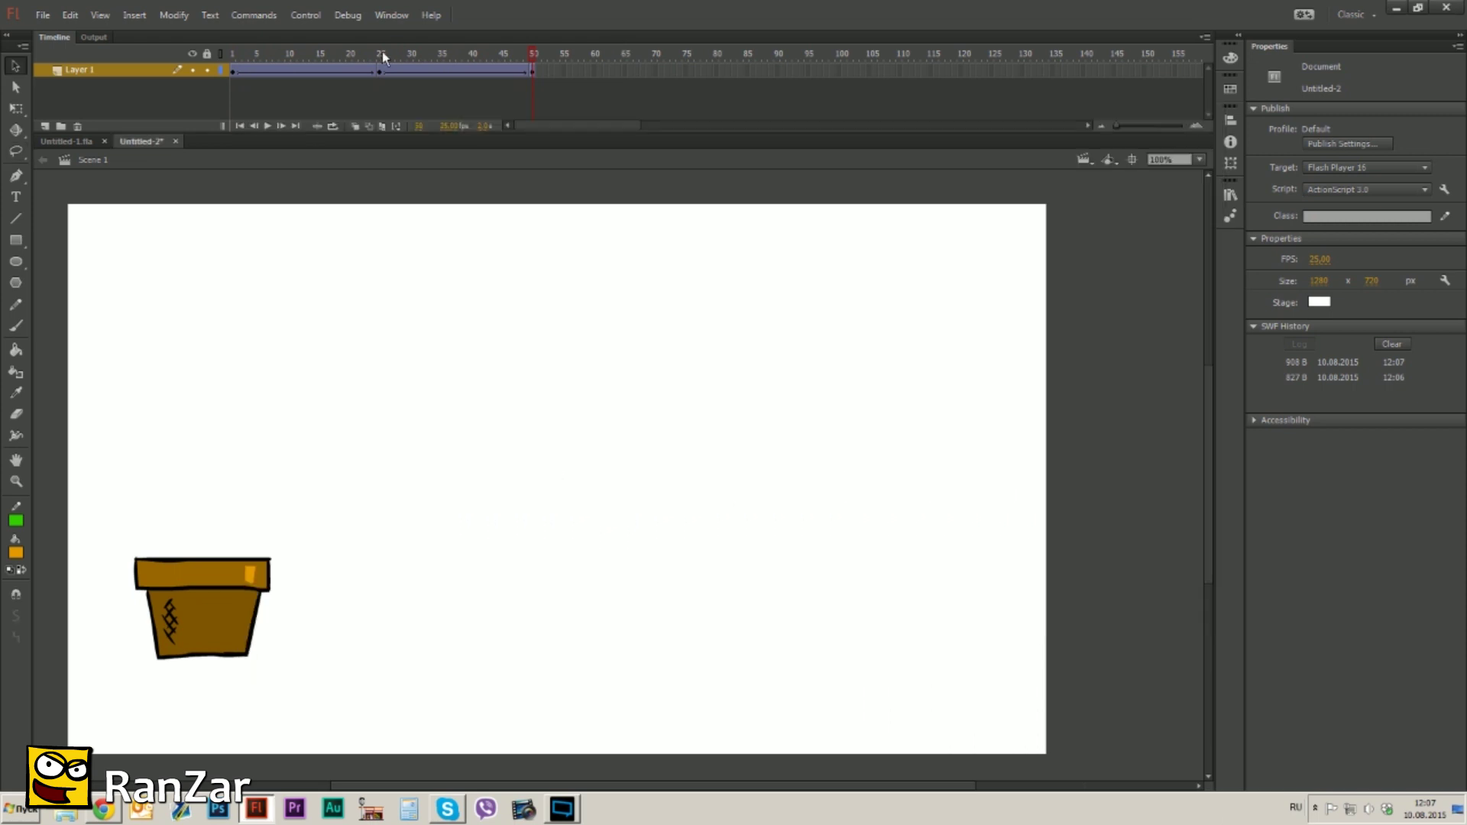
- Try to move the pot higher in the keyframe at frame 50 only
left_click_drag(382, 76, 535, 73)
left_click(533, 71)
left_click_drag(227, 592, 223, 475)
mouse_move(534, 55)
left_mouse_down()
mouse_move(495, 73)
mouse_move(559, 81)
mouse_move(405, 113)
mouse_move(534, 104)
mouse_move(389, 116)
mouse_move(531, 117)
mouse_move(383, 102)
mouse_move(520, 66)
left_mouse_up()
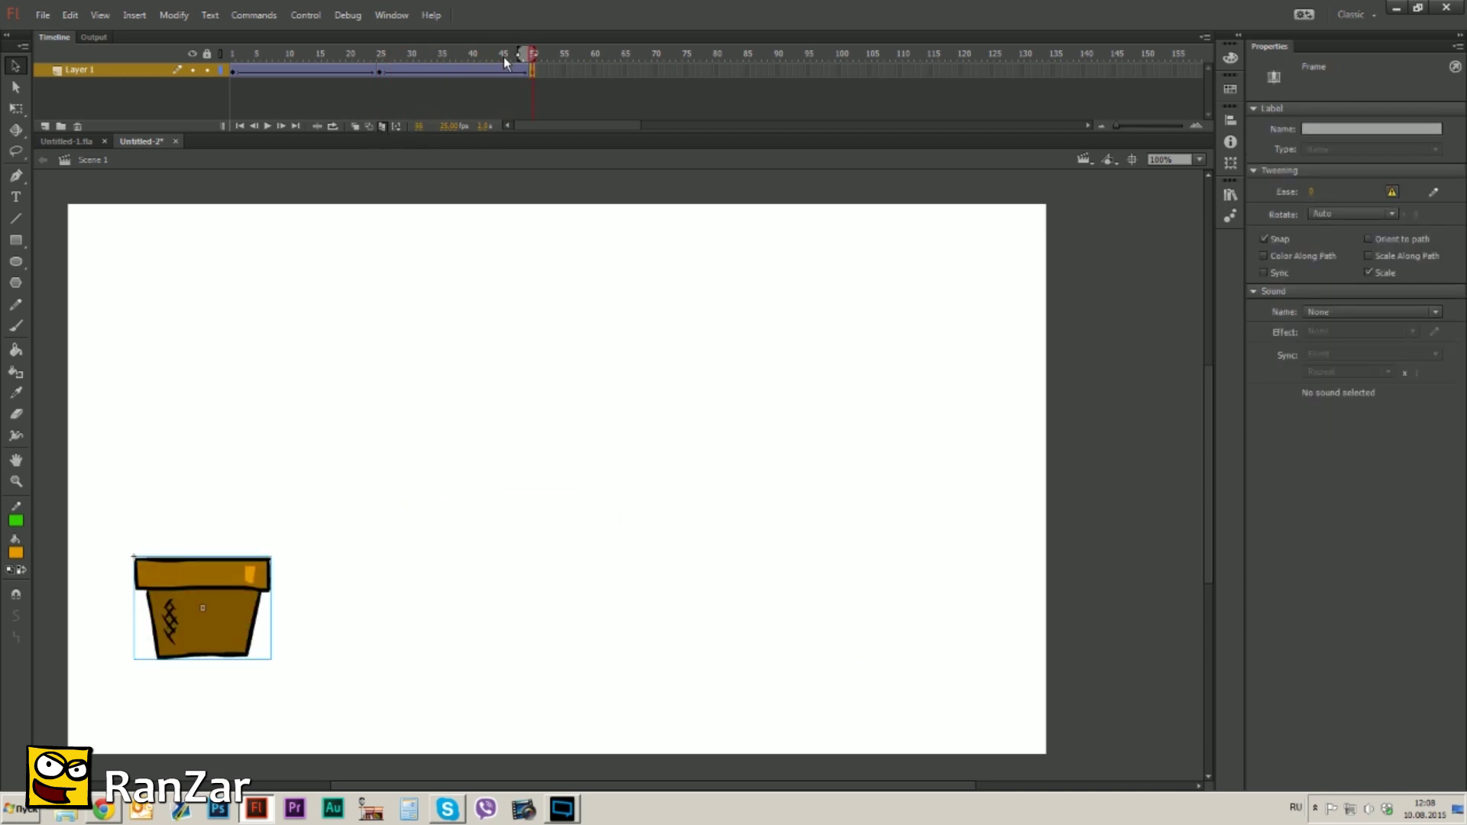
- With Edit Multiple Frames covering frames 1 to 50, select all pot instances and move them up 130 px
left_click(382, 126)
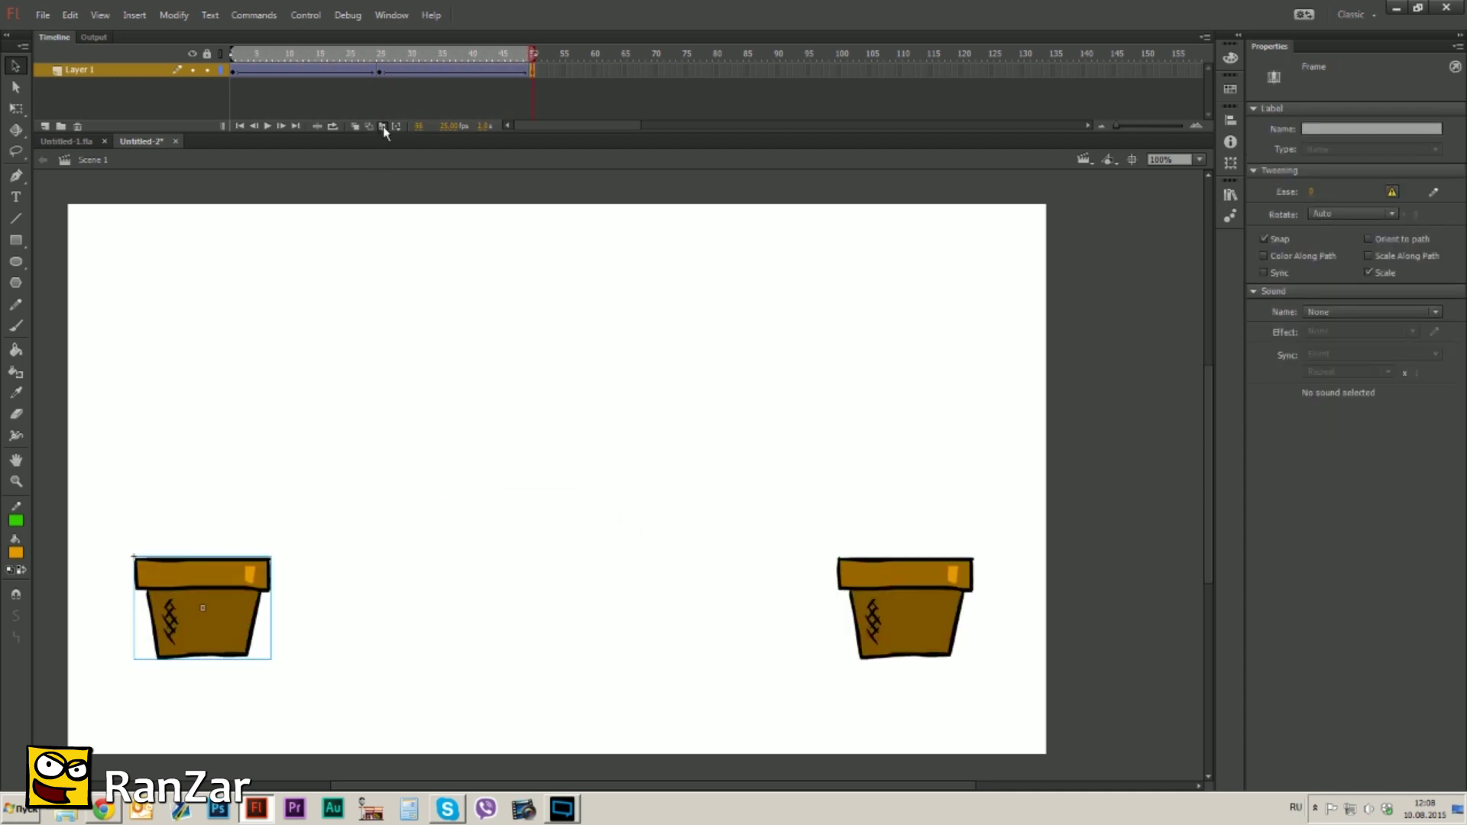
key("ctrl+a")
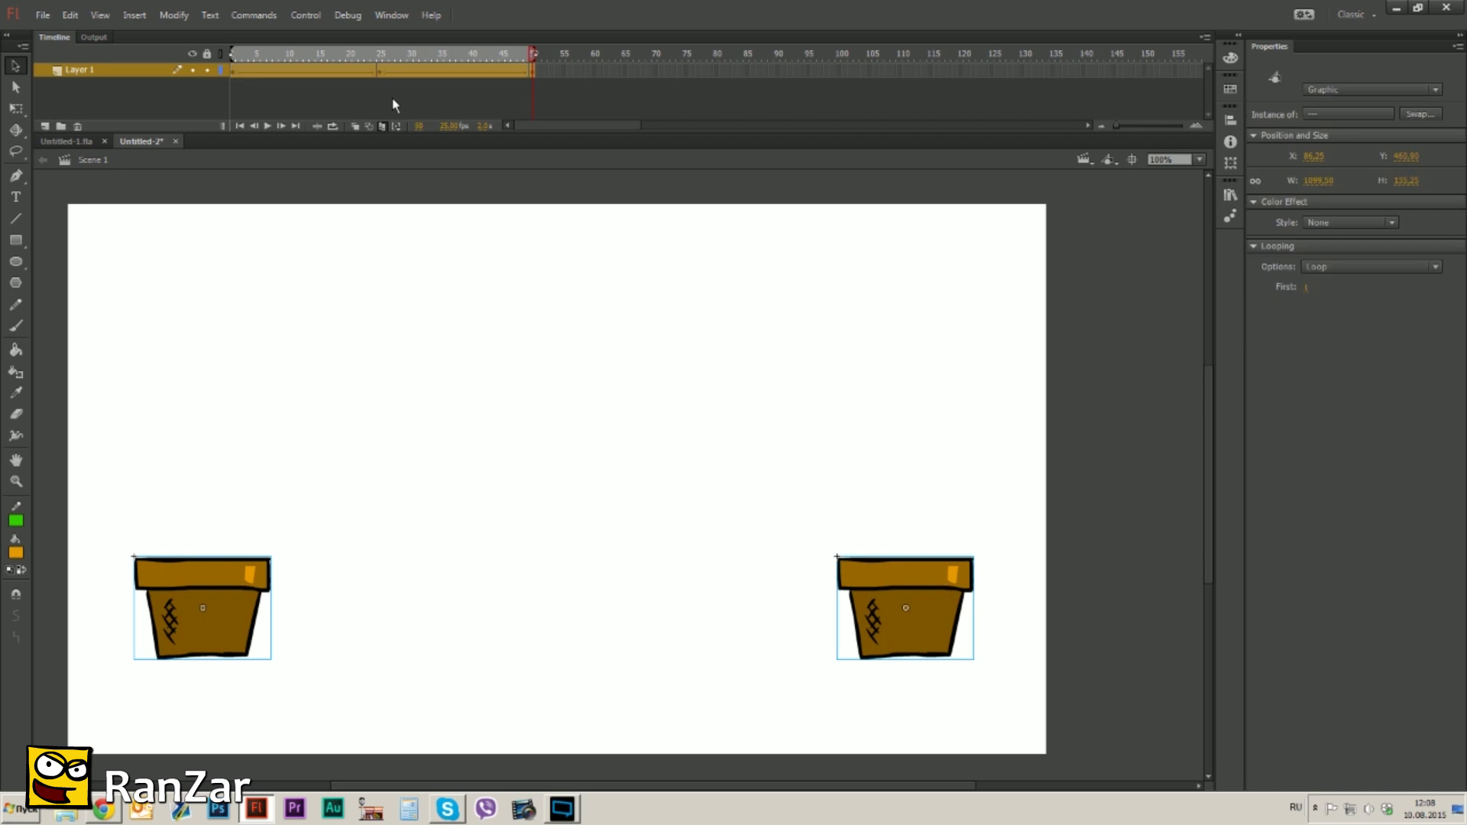
key("shift+Up")
key("shift+Up")
key("shift+Up")
key("shift+Up")
key("shift+Up")
key("shift+Up")
key("shift+Up")
key("shift+Up")
key("shift+Up")
key("shift+Up")
key("shift+Up")
key("shift+Up")
key("shift+Up")
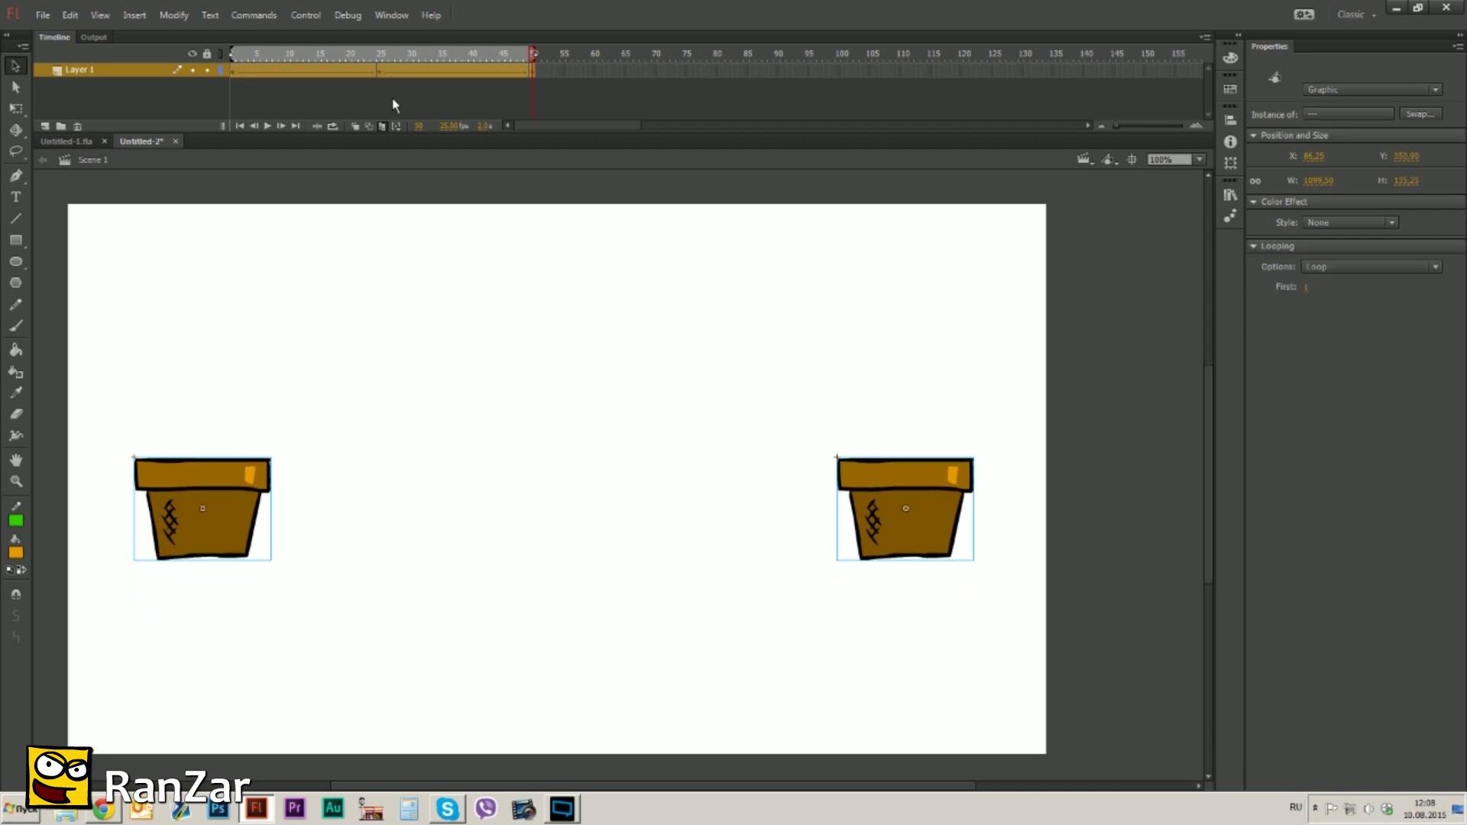
- Turn off Edit Multiple Frames and play the pot animation
left_click(381, 127)
left_click_drag(367, 49, 539, 91)
key("Return")
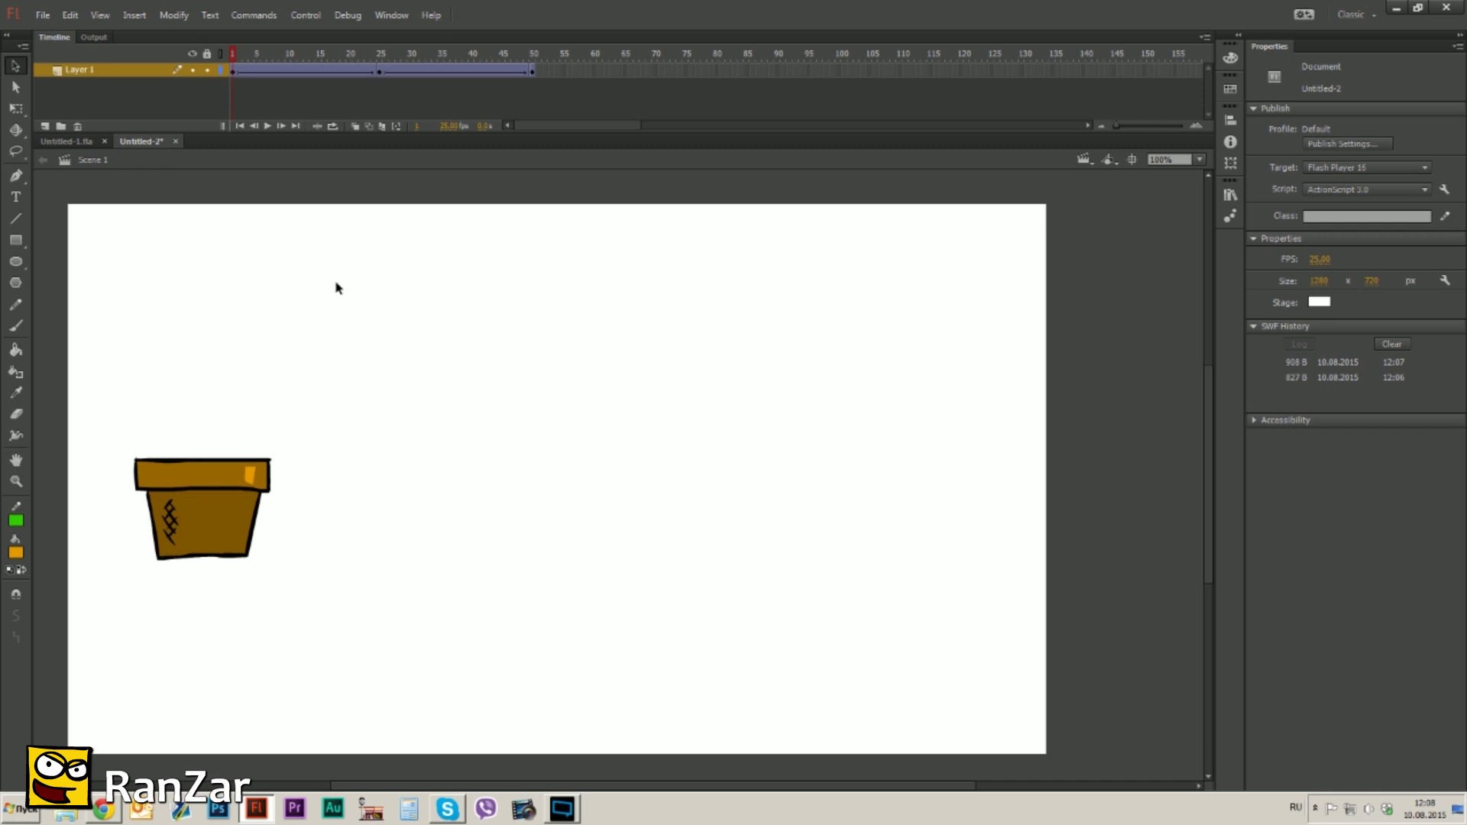
- Open the pot symbol for editing in place and add a new layer above its artwork
left_click(212, 522)
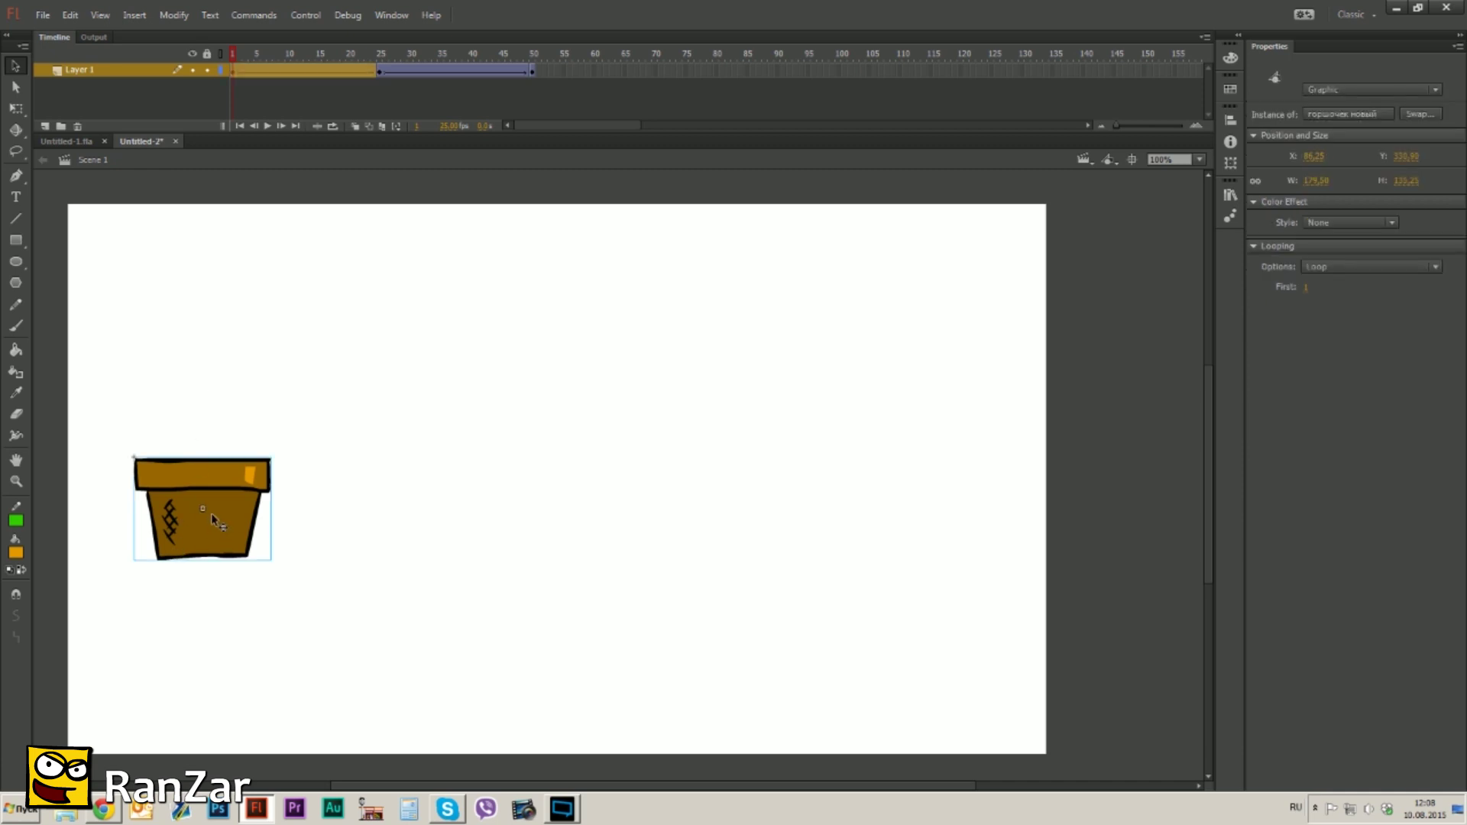
double_click(211, 493)
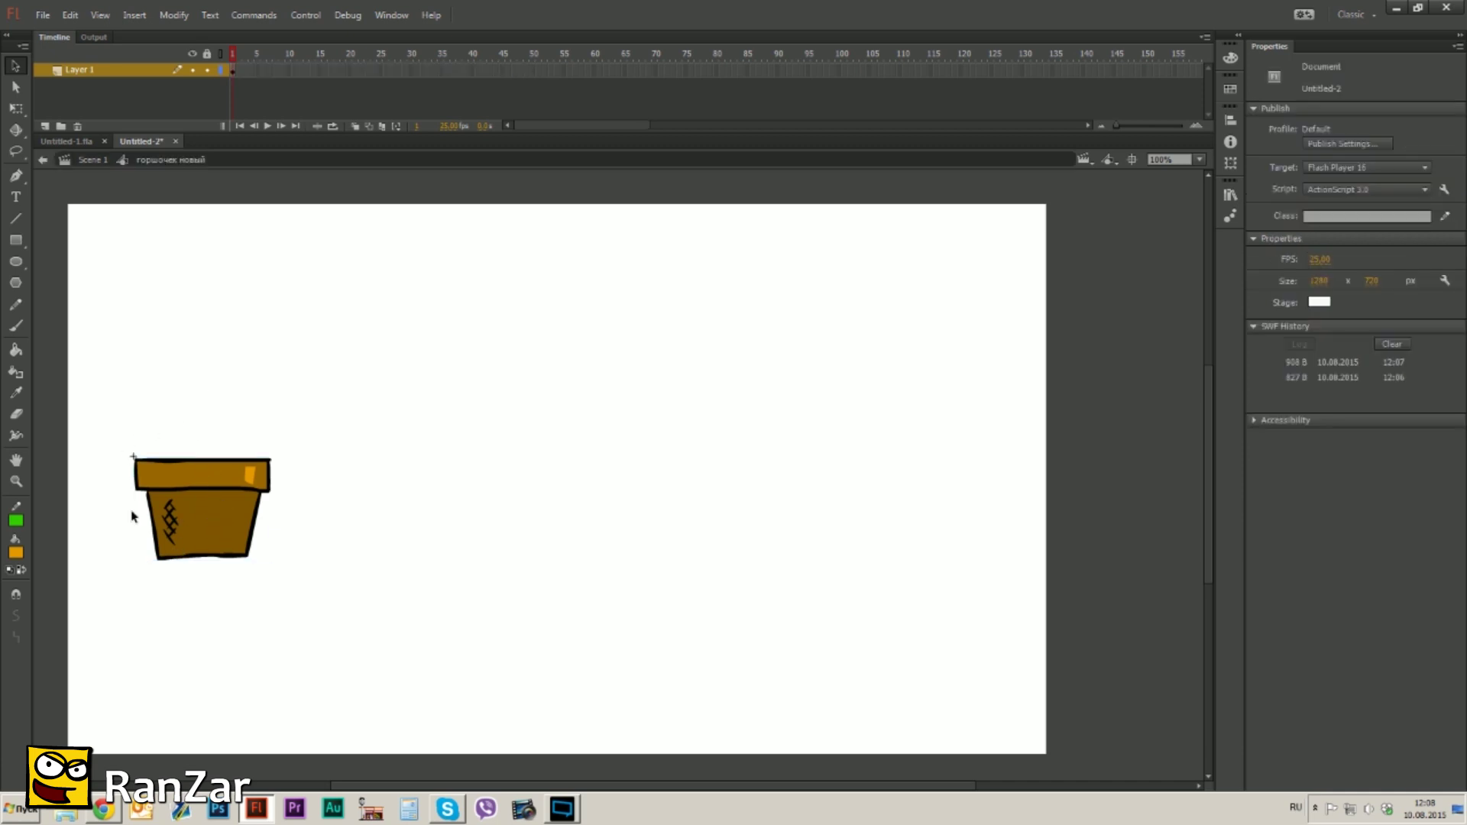
left_click(45, 126)
- Draw two round wheels with small hub circles under the pot on the new layer, using a black brush
left_click(16, 553)
left_click(63, 260)
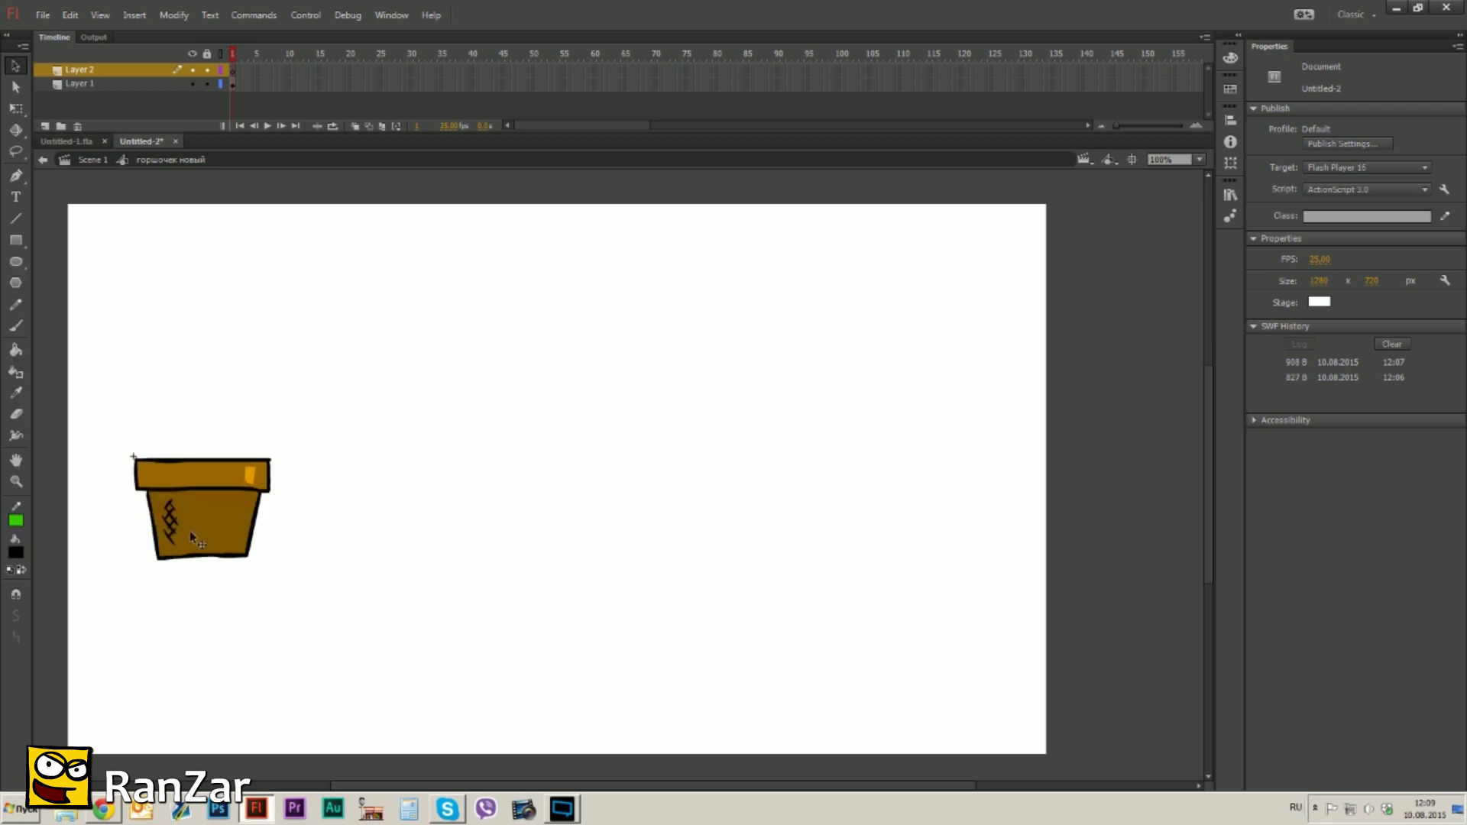
key("b")
mouse_move(165, 545)
left_mouse_down()
mouse_move(167, 580)
mouse_move(163, 542)
mouse_move(220, 575)
mouse_move(227, 543)
left_mouse_up()
left_click_drag(232, 559, 171, 567)
- Fill the tyre area of both wheels with dark grey
left_click(16, 552)
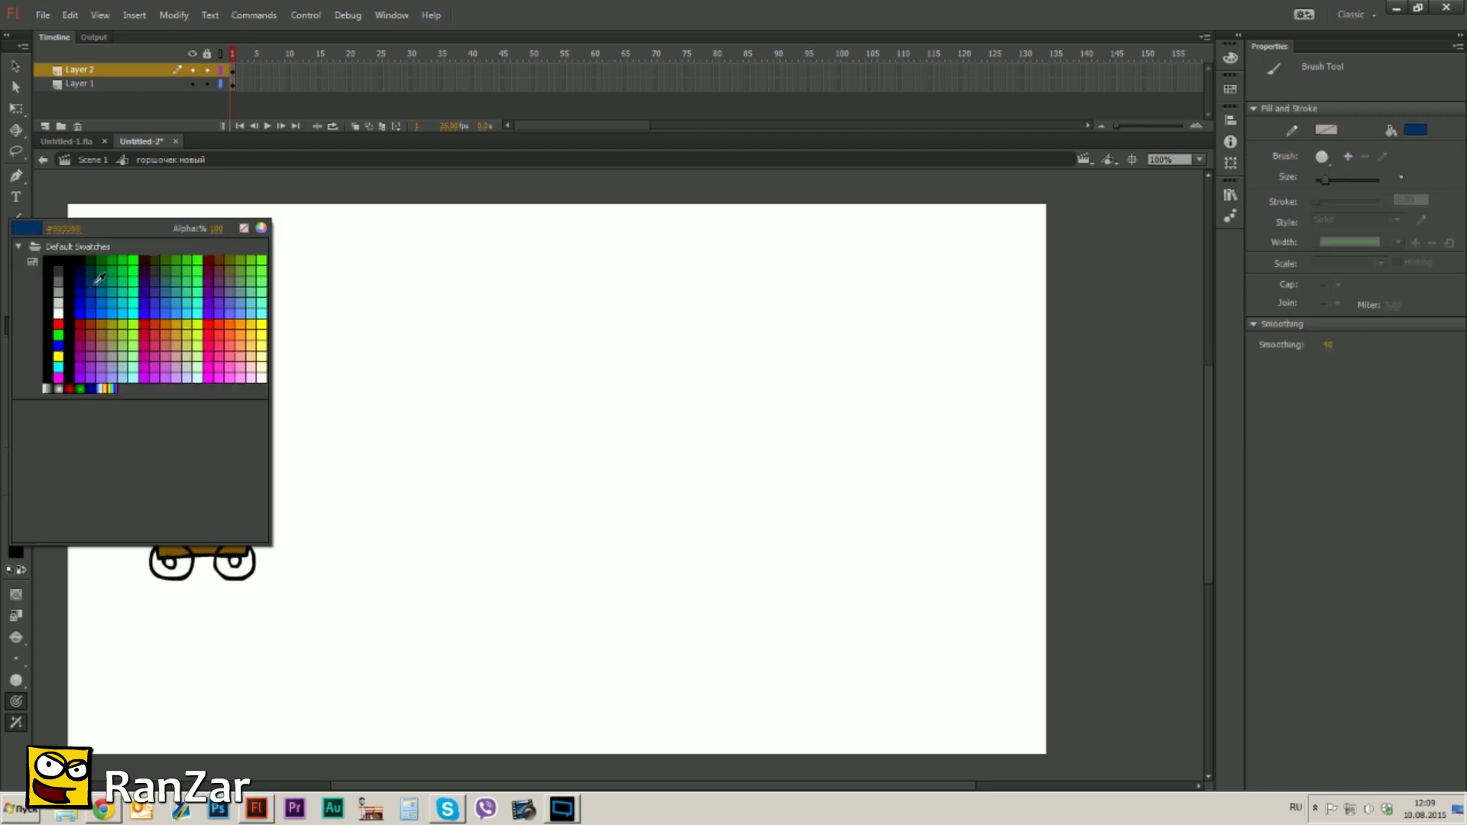
left_click(61, 269)
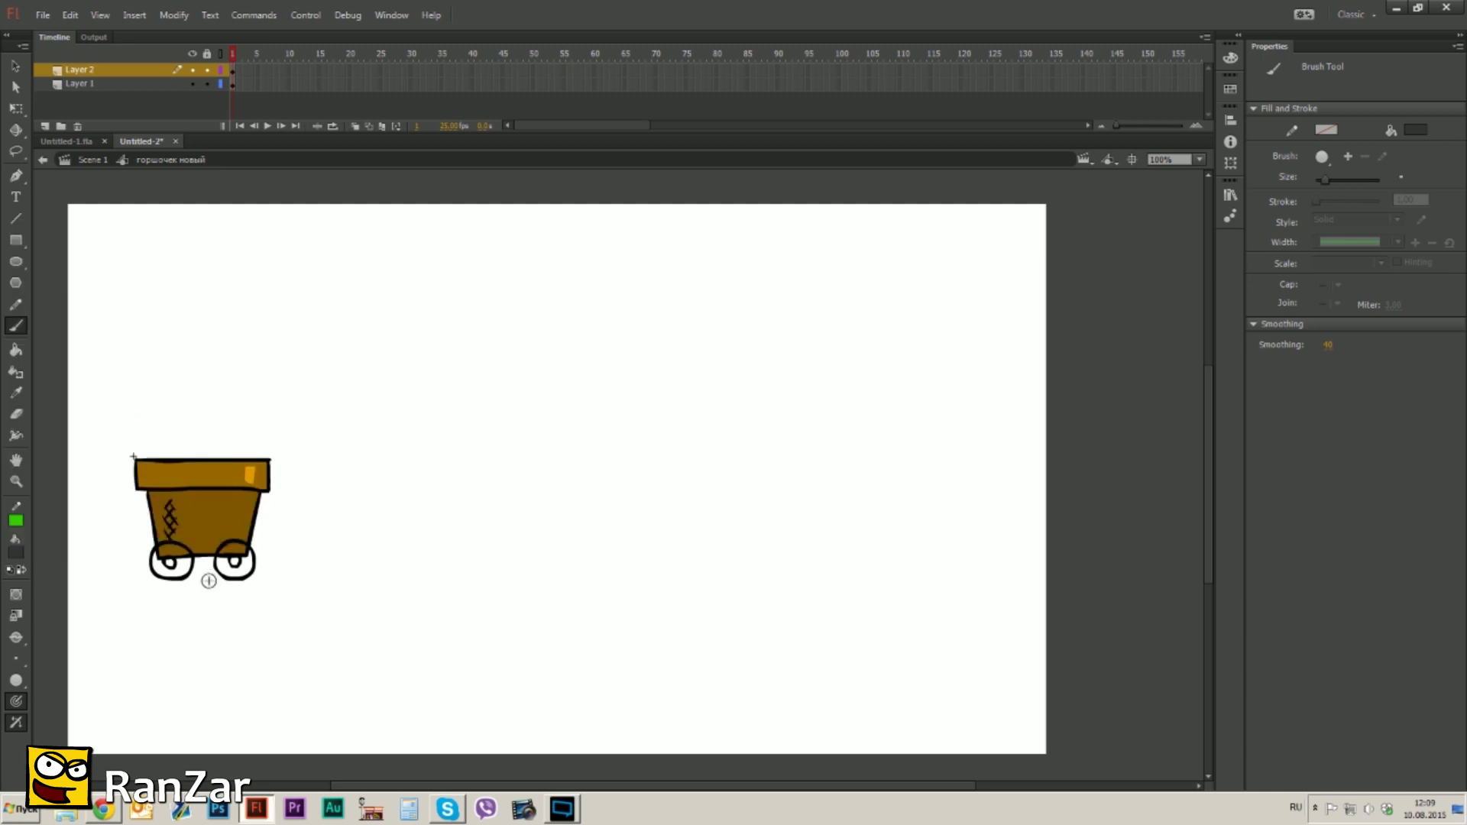
key("k")
left_click(157, 570)
left_click(239, 578)
- Fill the hubs of both wheels with yellow-orange
left_click(15, 553)
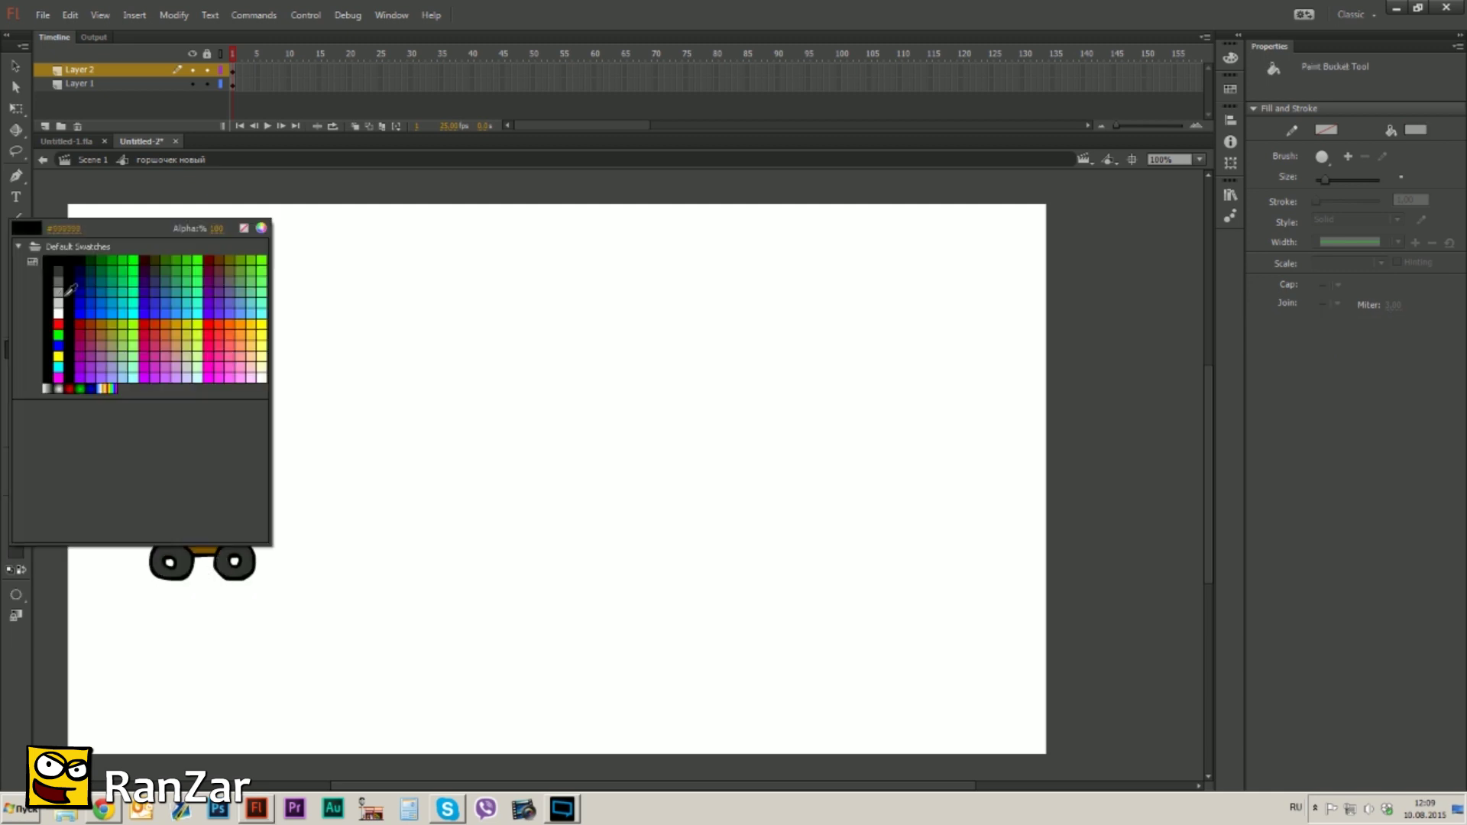
left_click(248, 322)
left_click(170, 563)
left_click(234, 564)
- Convert the left wheel and the right wheel into two separate graphic symbols with the default names
key("v")
left_click(192, 574)
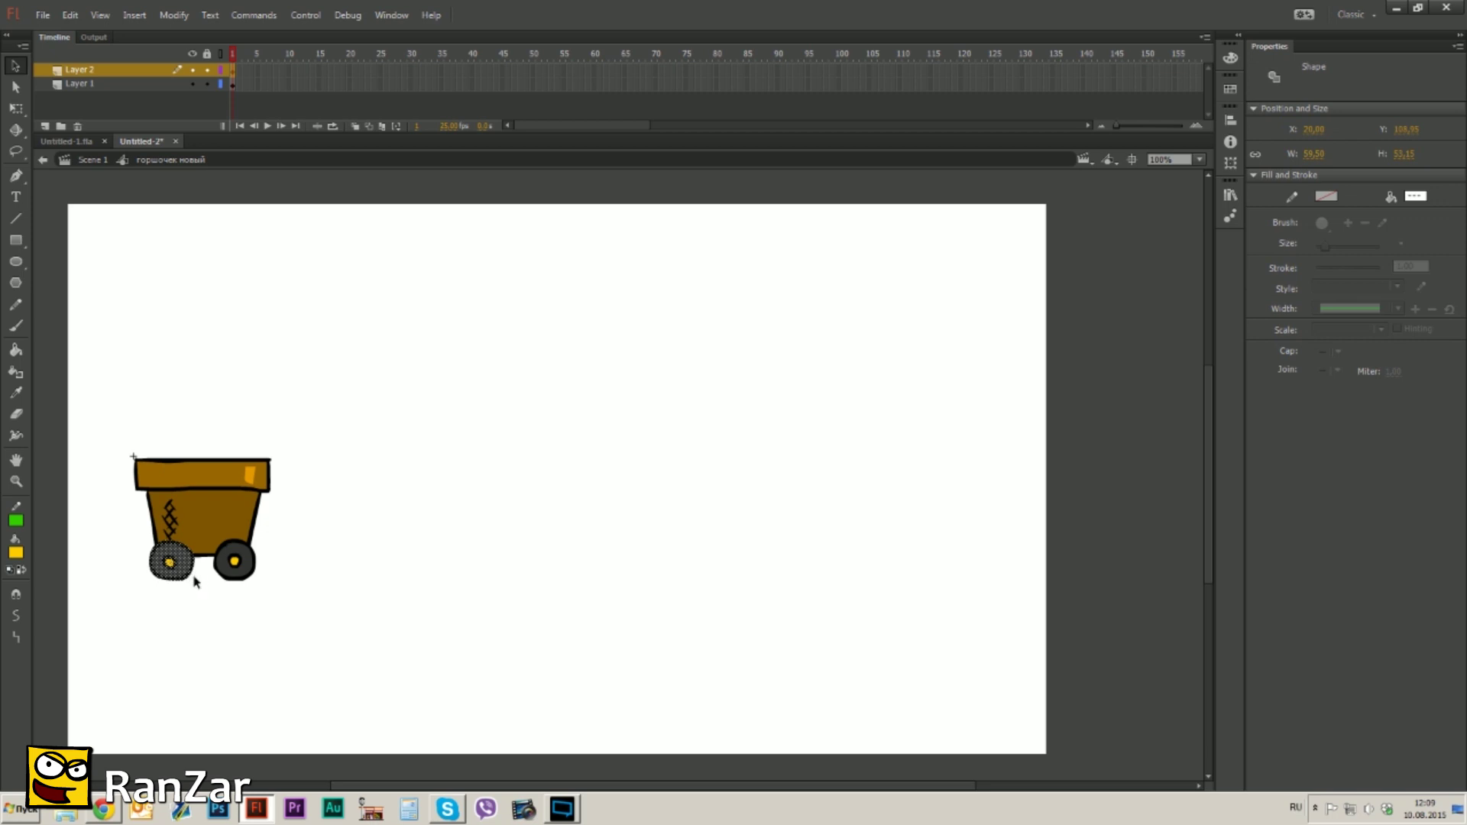
key("F8")
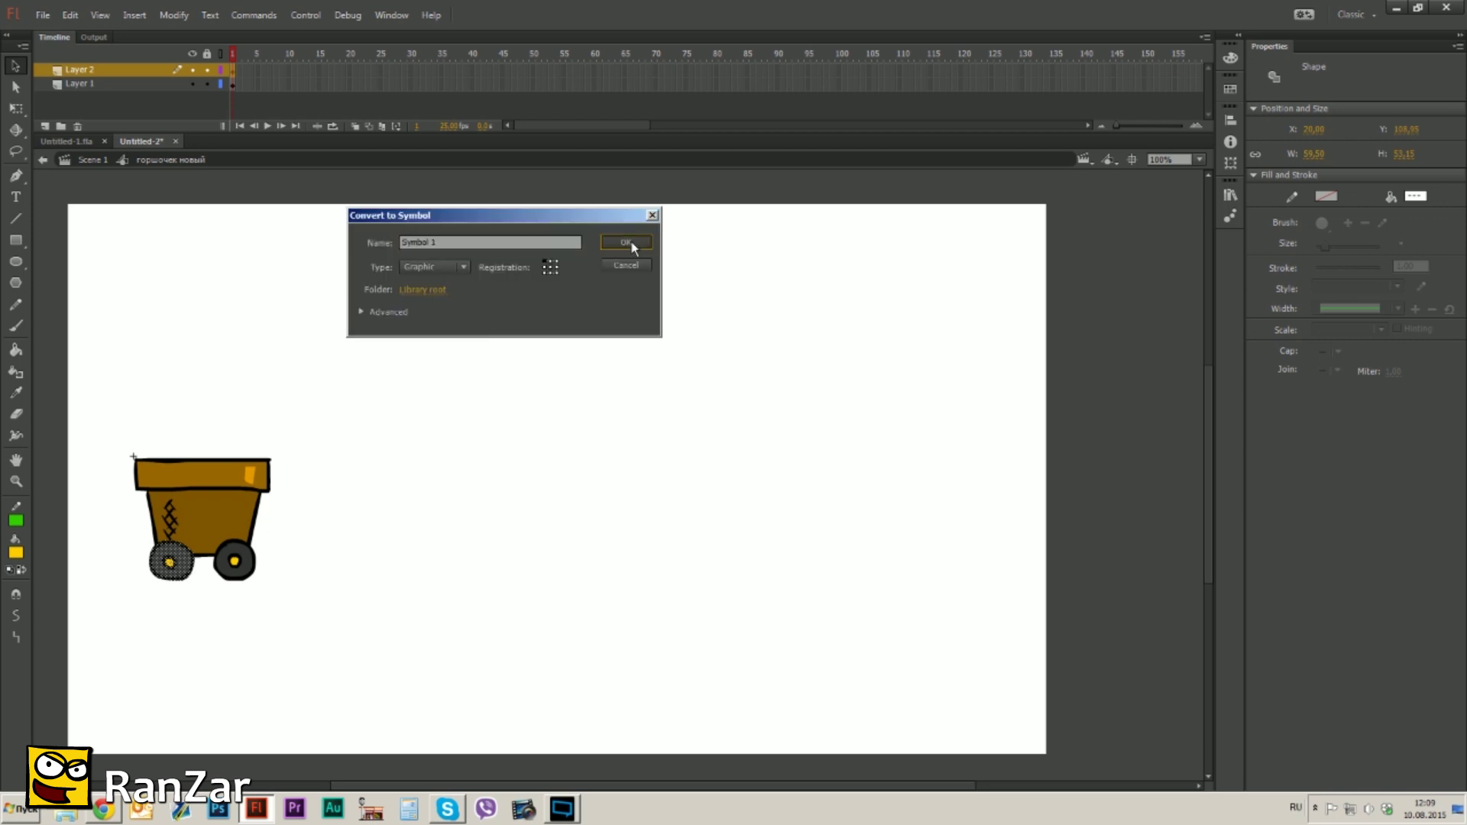
left_click(624, 243)
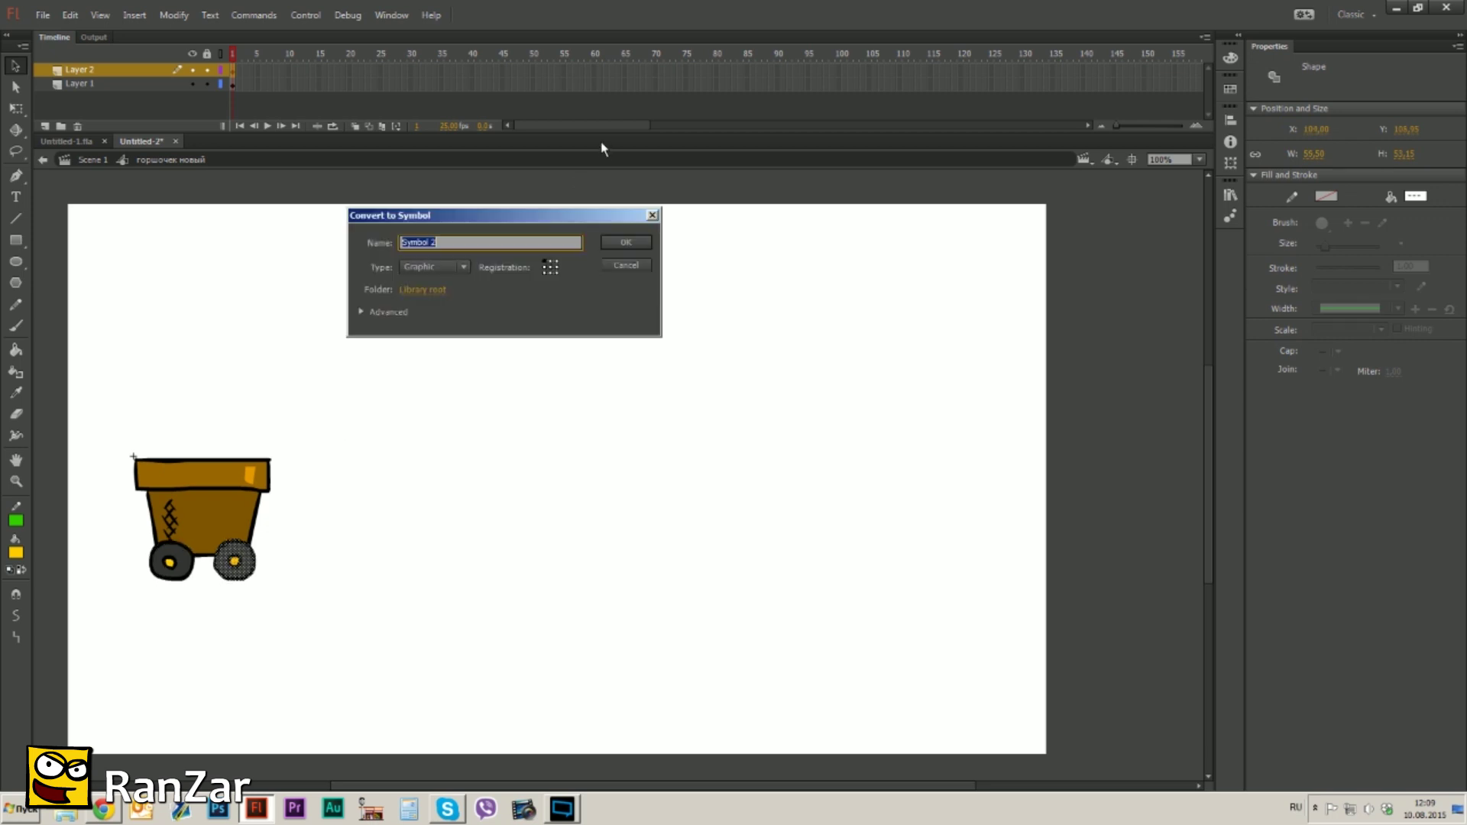
left_click(626, 242)
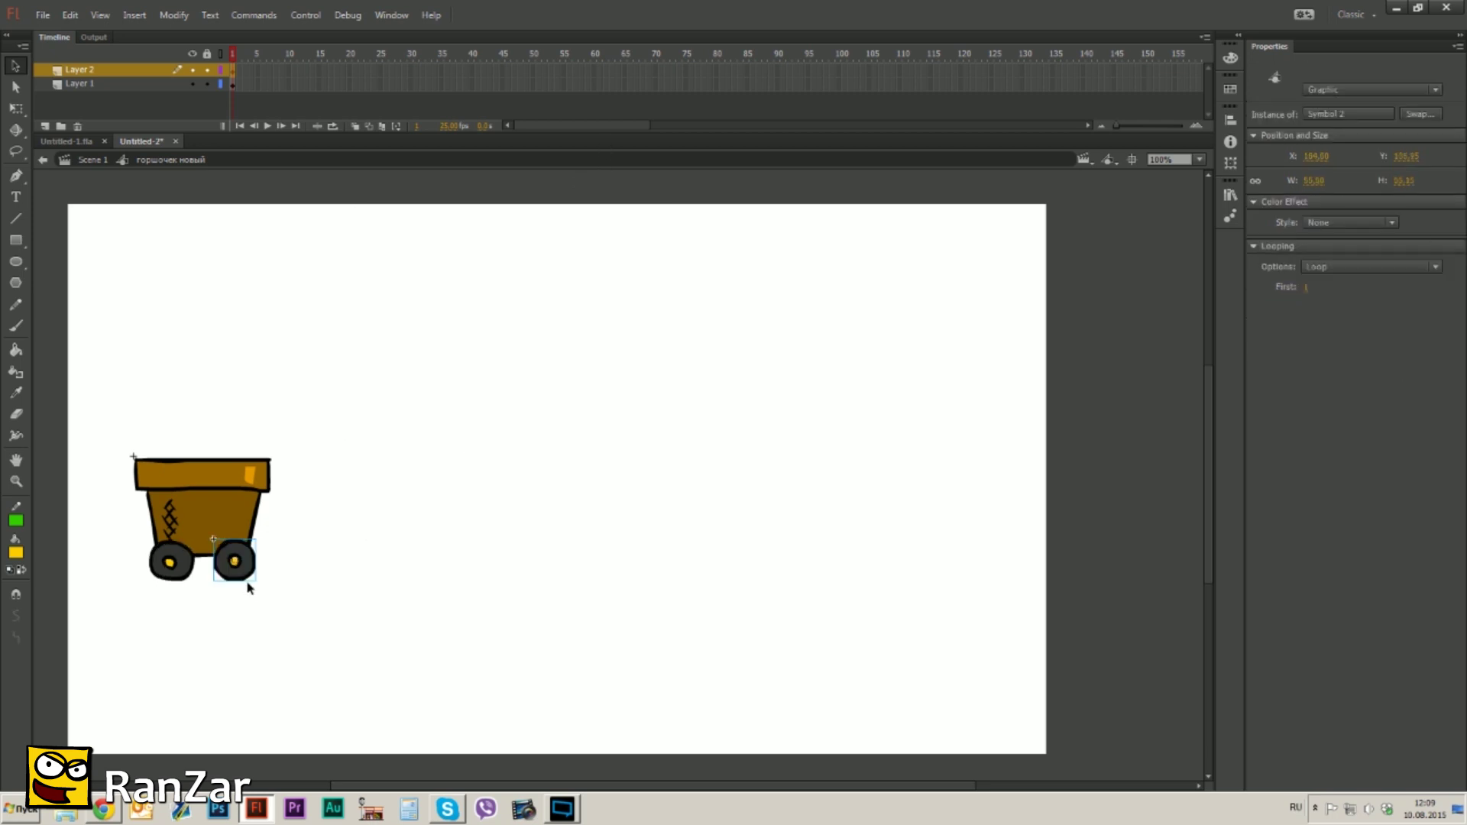
- Cut the right wheel and paste it in place on a new layer of its own
key("Delete")
left_click(45, 126)
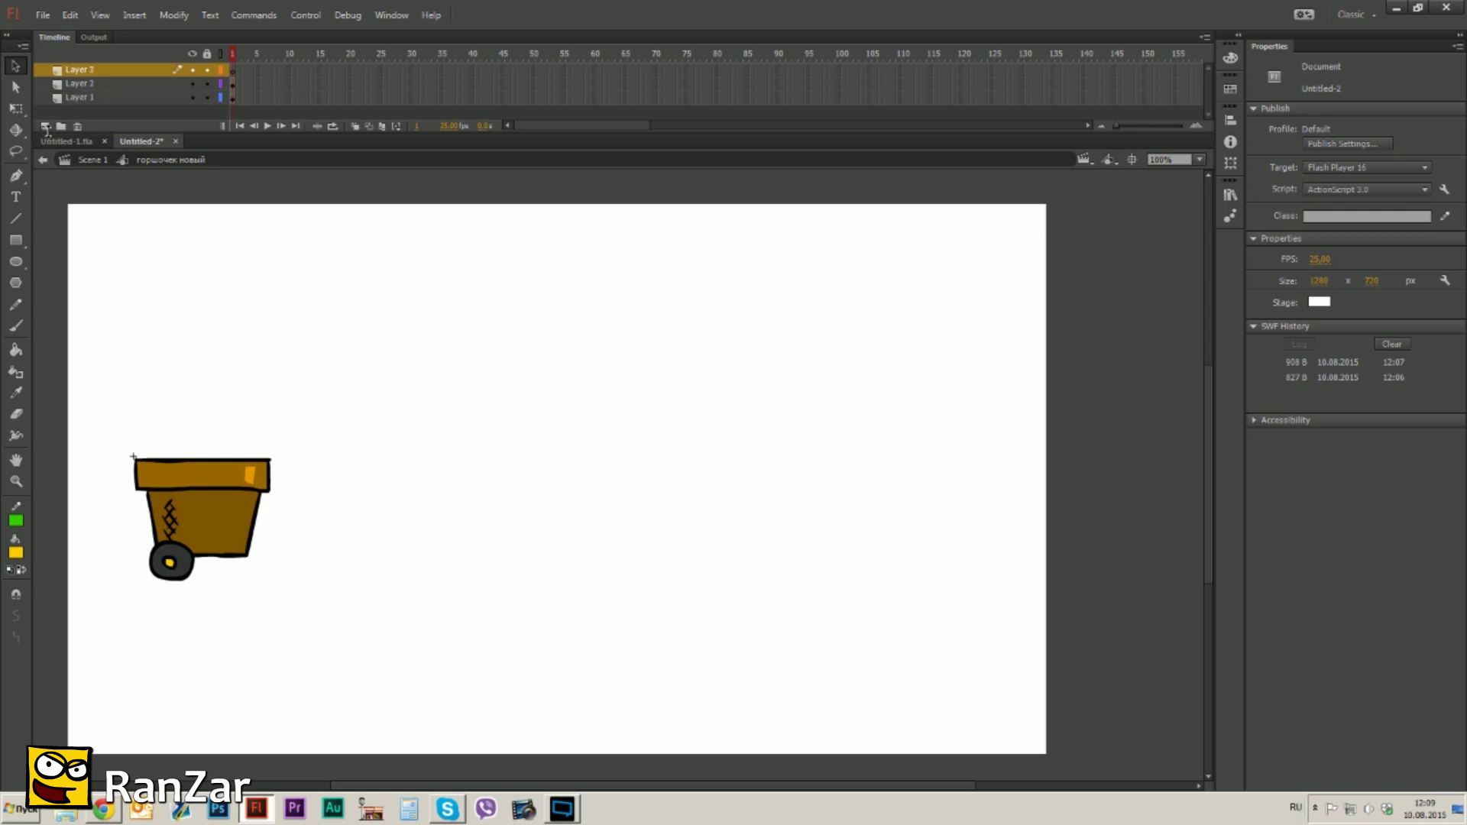
key("ctrl+shift+v")
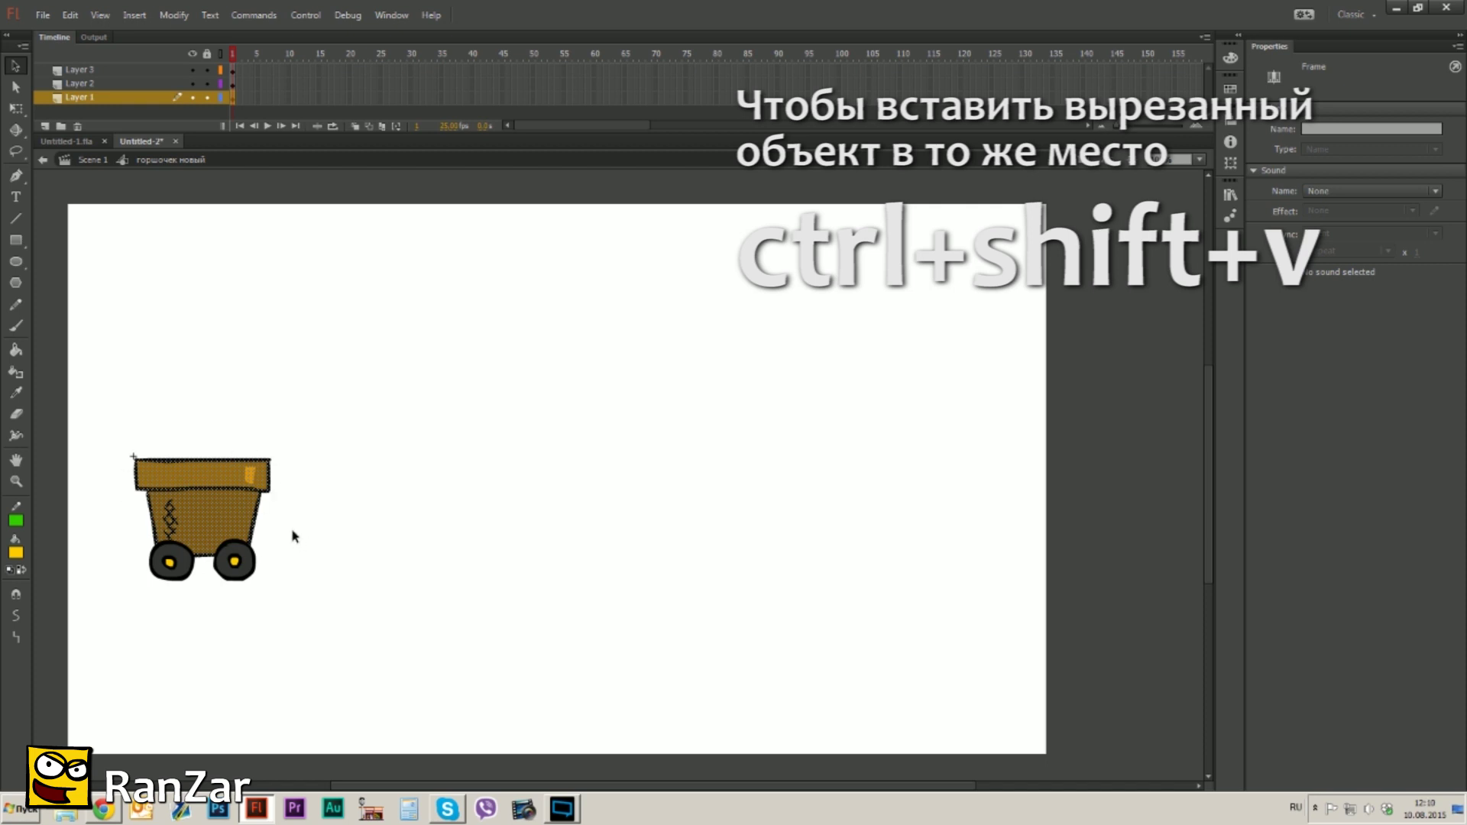
- Convert the pot body on Layer 1 into a graphic symbol and check the contents of each layer
key("F8")
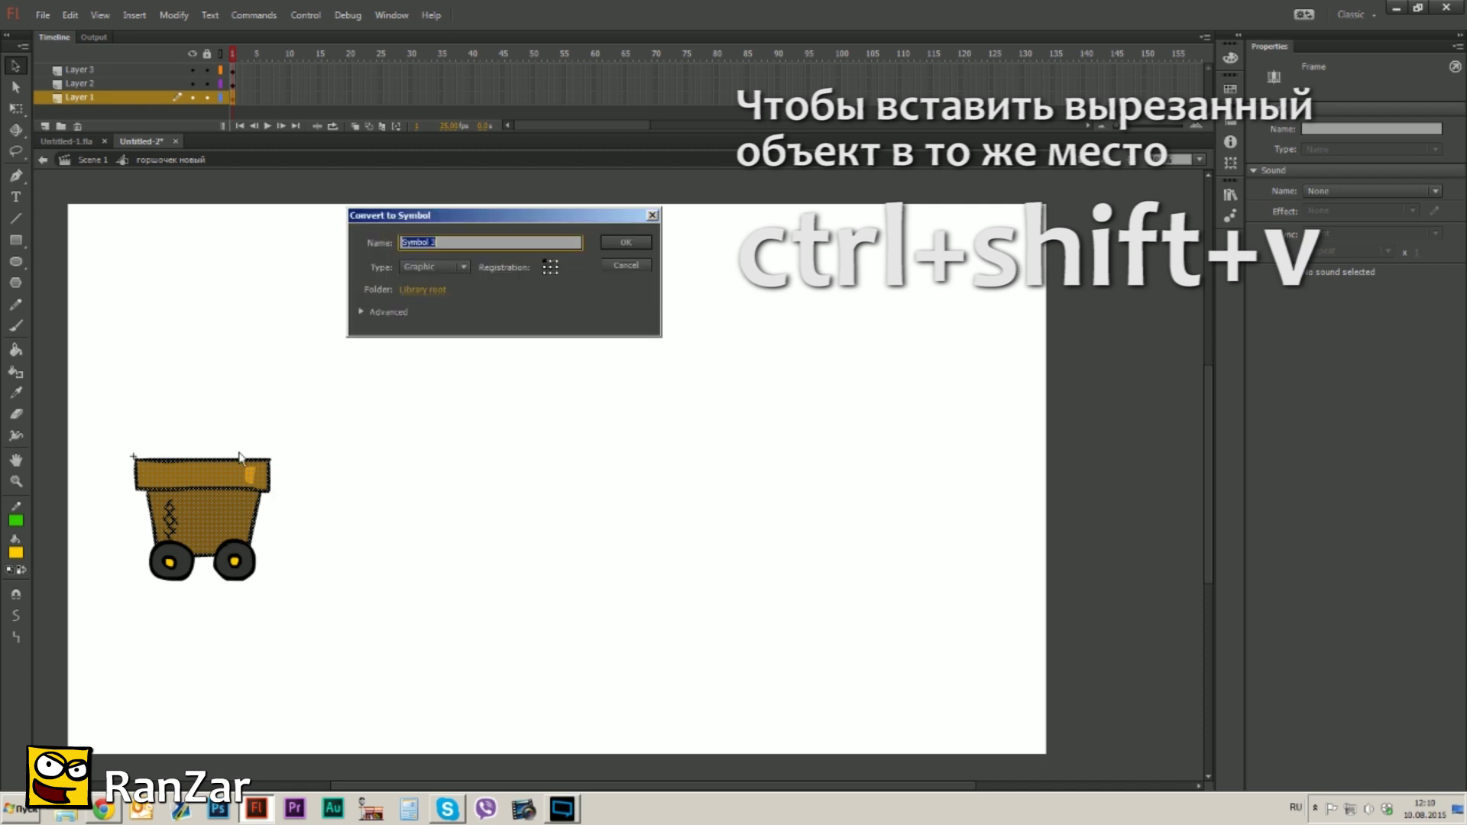
left_click(629, 245)
left_click(234, 82)
left_click(234, 70)
left_click(234, 97)
- Extend all three layers to frame 10 and insert keyframes there on the two wheel layers
left_click(295, 100)
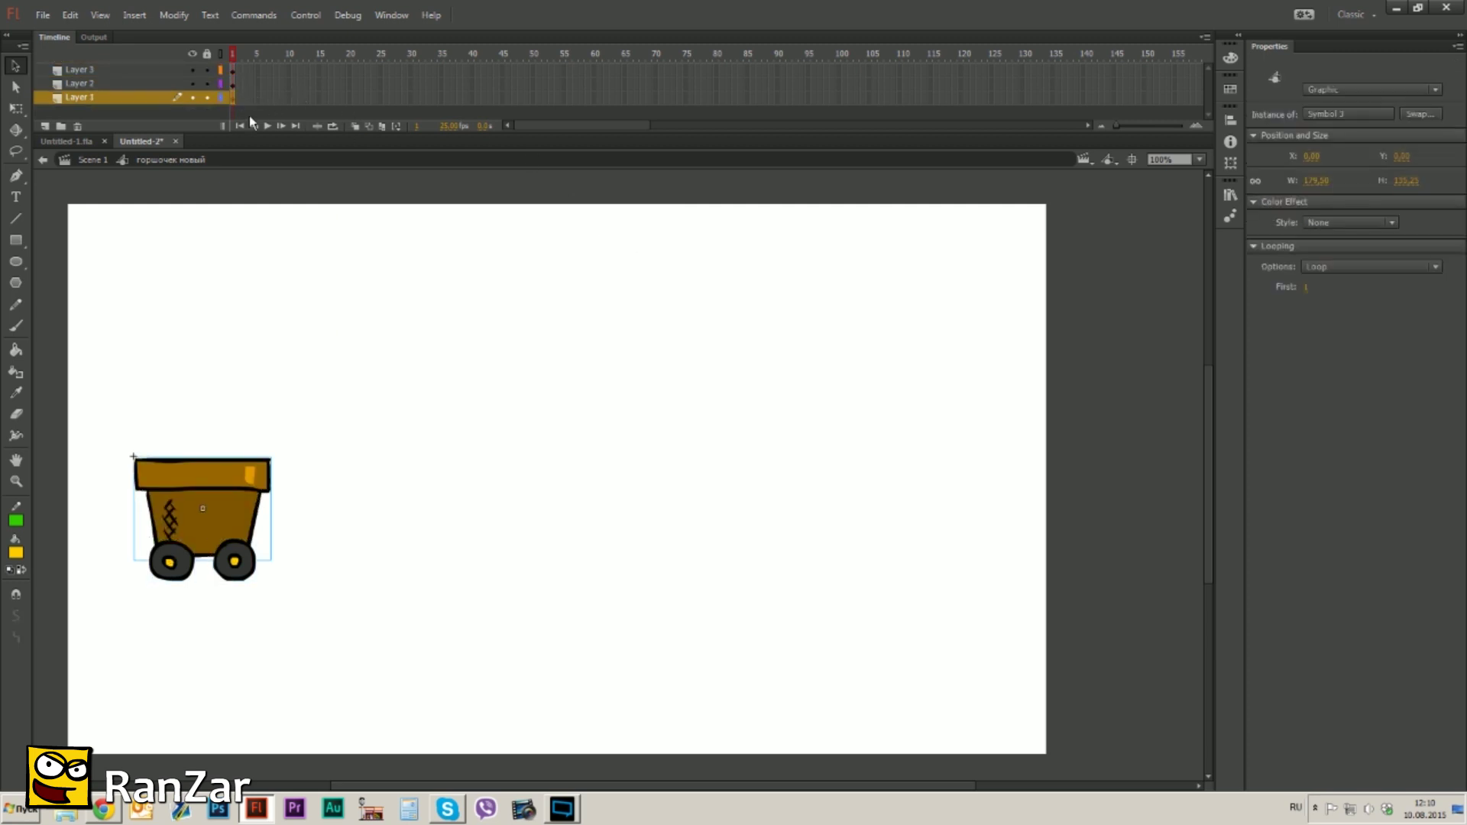
mouse_move(290, 69)
left_mouse_down()
mouse_move(287, 102)
mouse_move(289, 70)
left_mouse_up()
key("F5")
left_click(287, 100)
key("F6")
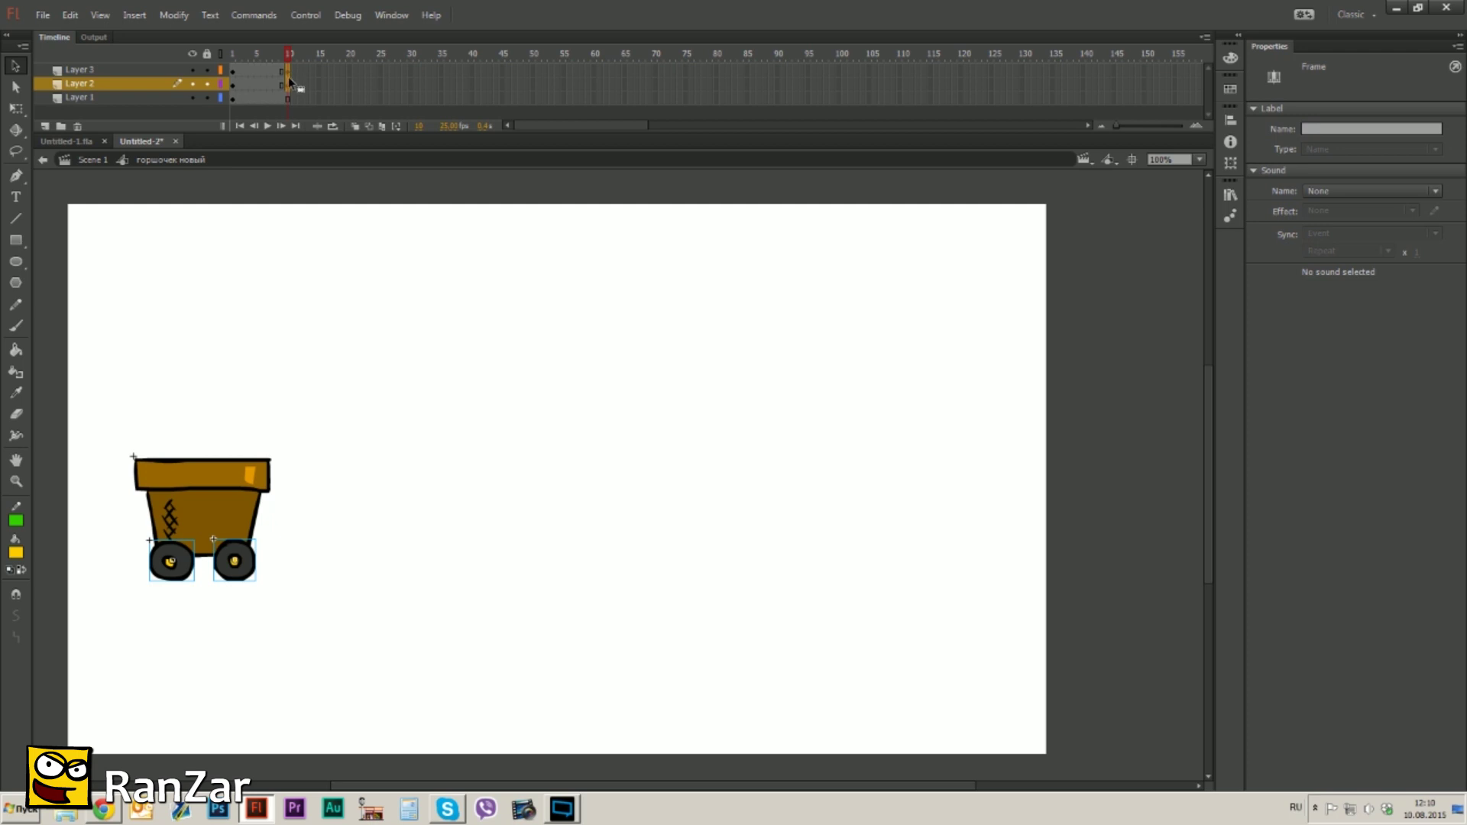
- Create classic tweens between frames 1 and 10 on the two wheel layers
left_click_drag(239, 88, 233, 70)
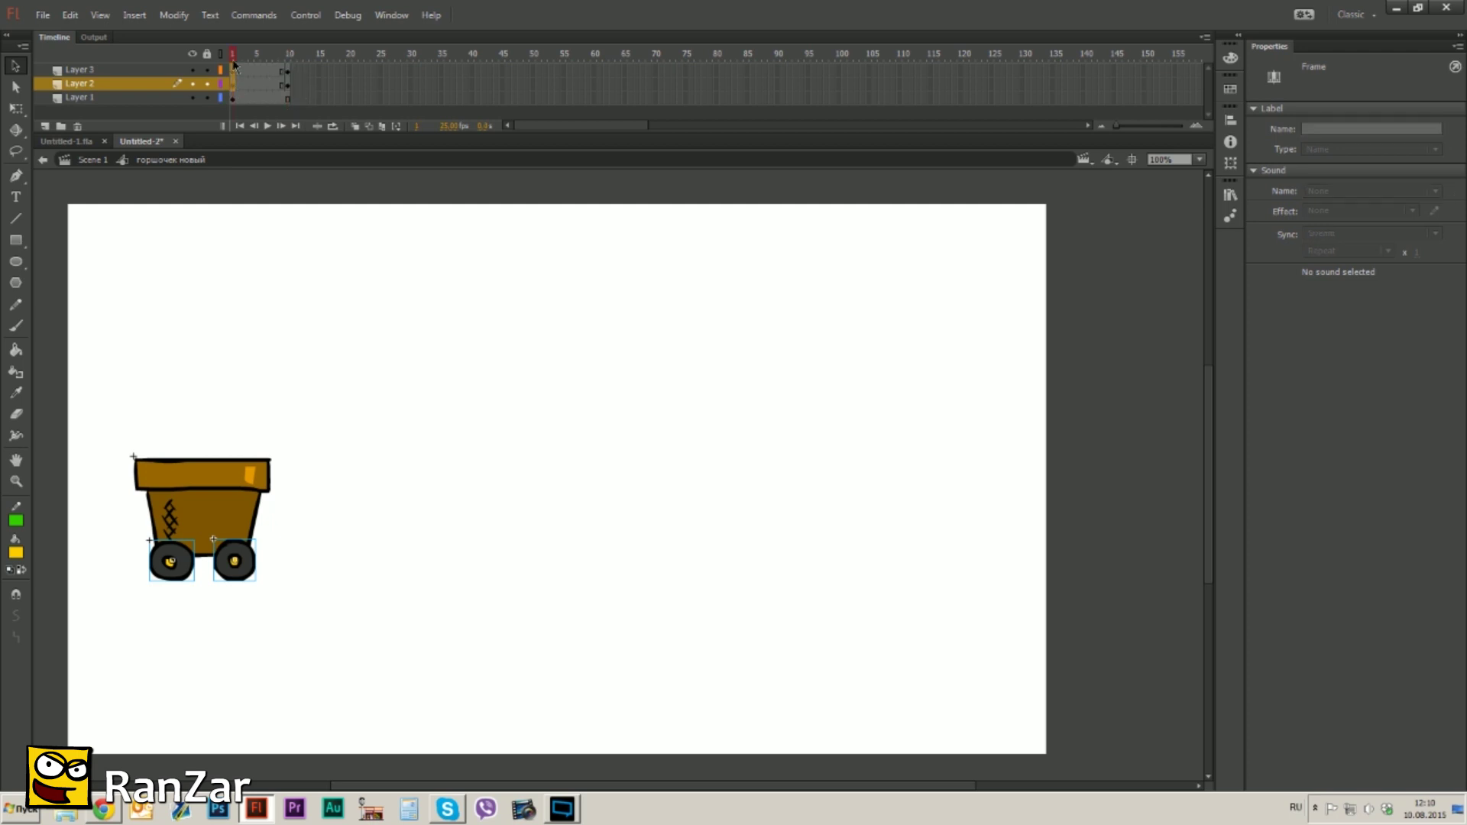
right_click(233, 70)
left_click(250, 95)
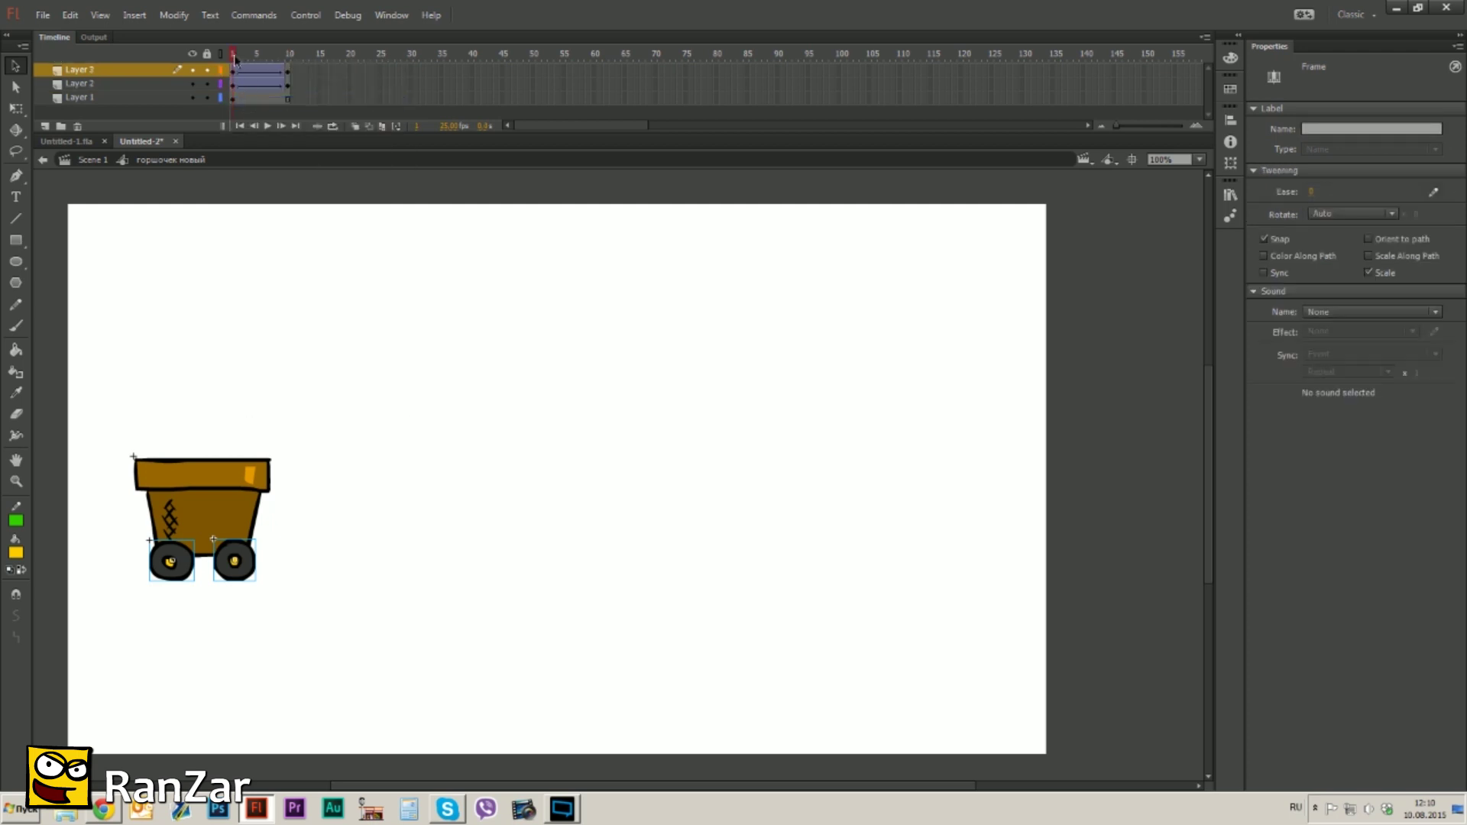
left_click(263, 74)
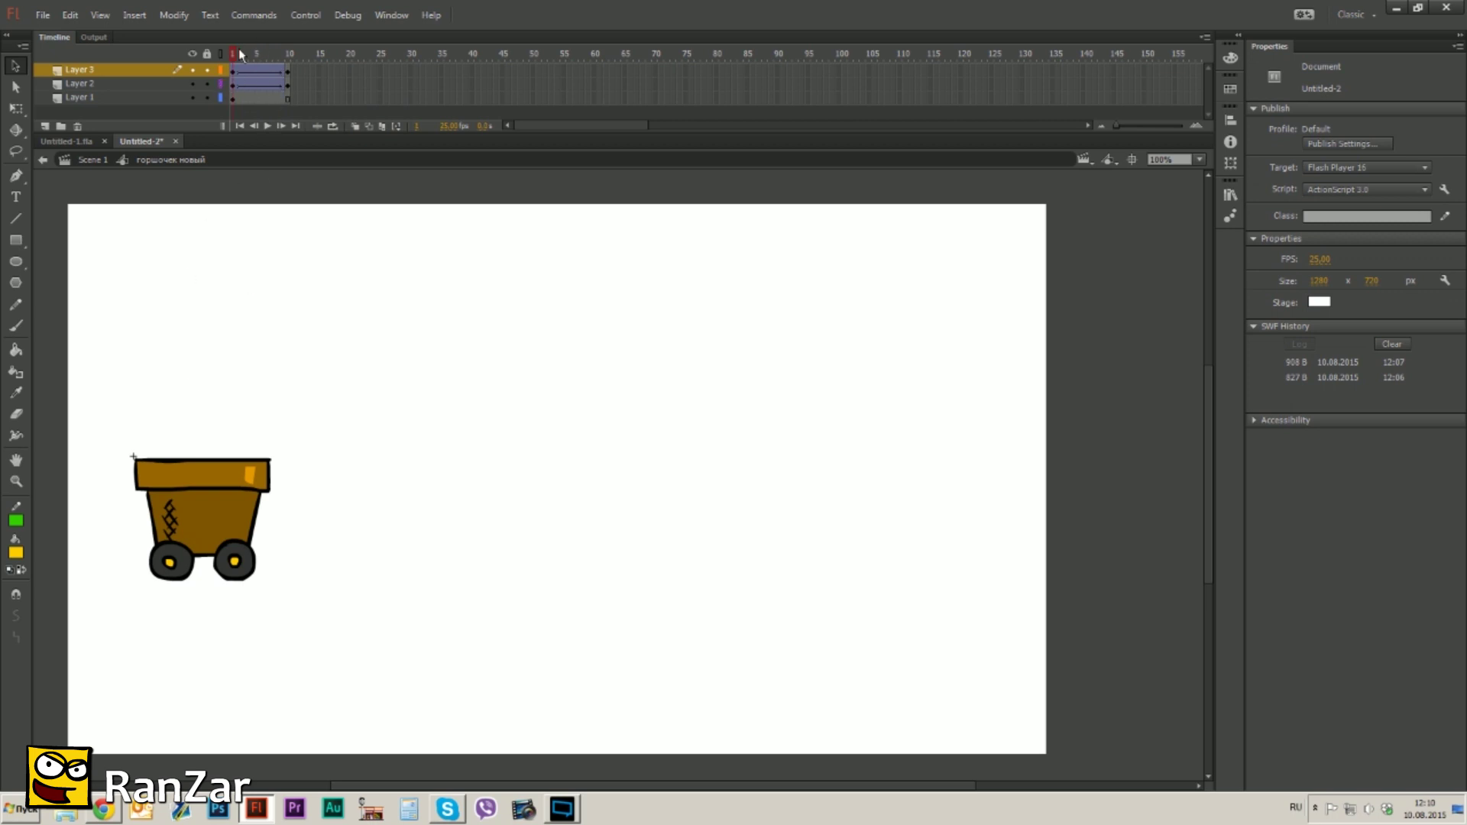
- Set the rotation of both wheel tweens to CW and play the symbol's animation
left_click(233, 84)
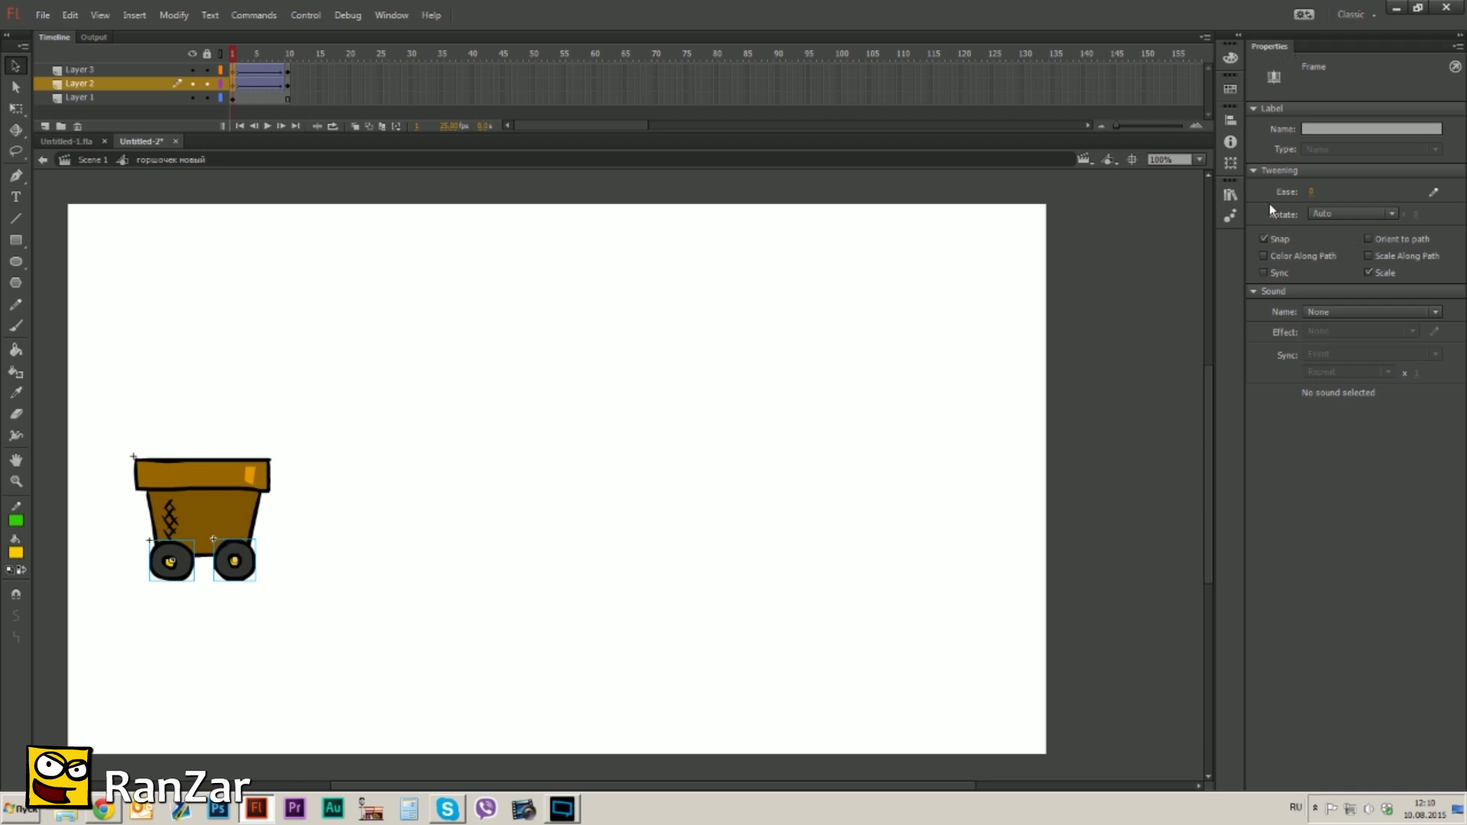
left_click(1336, 217)
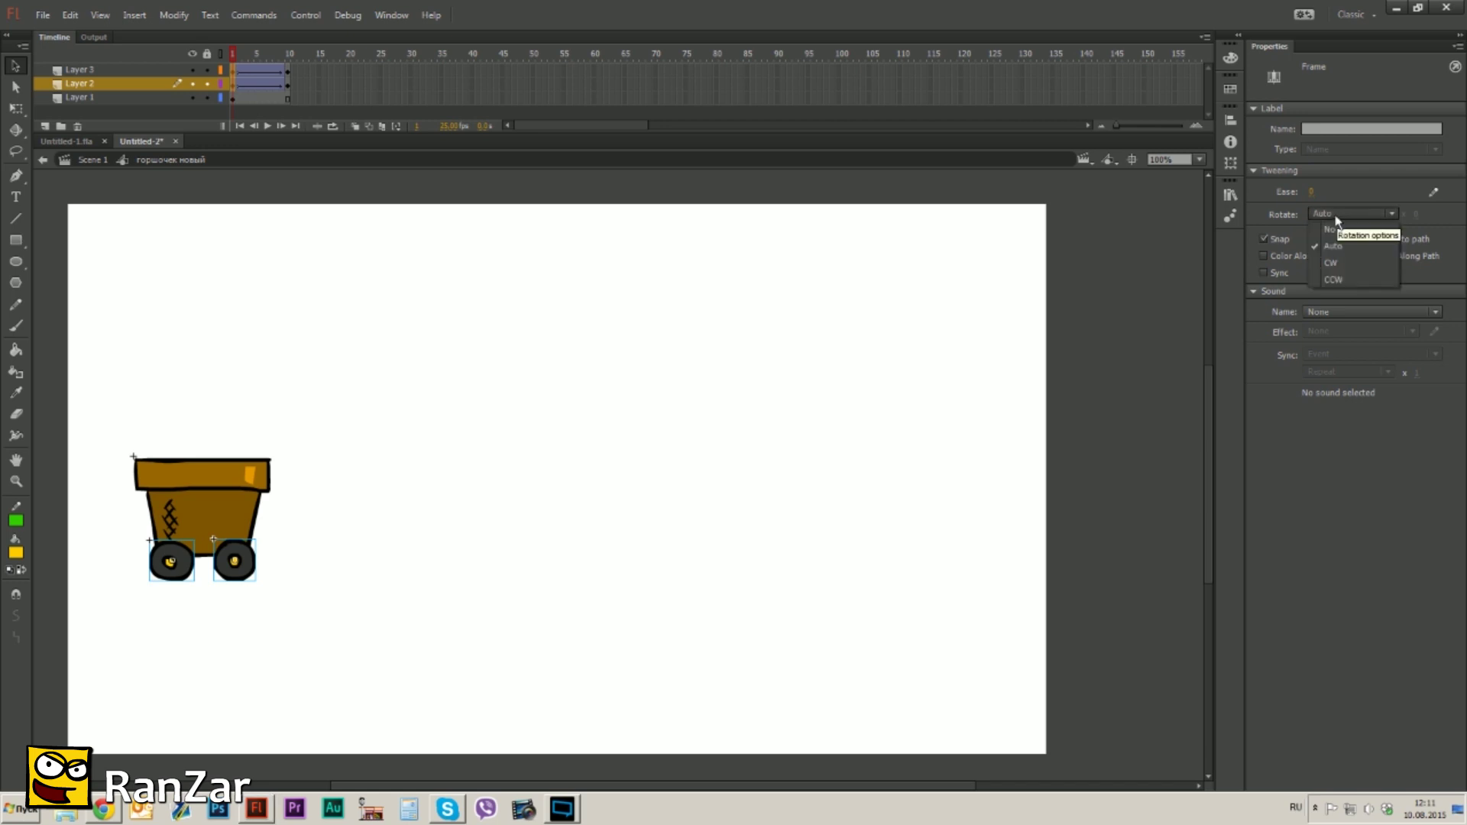
left_click(1345, 262)
key("Return")
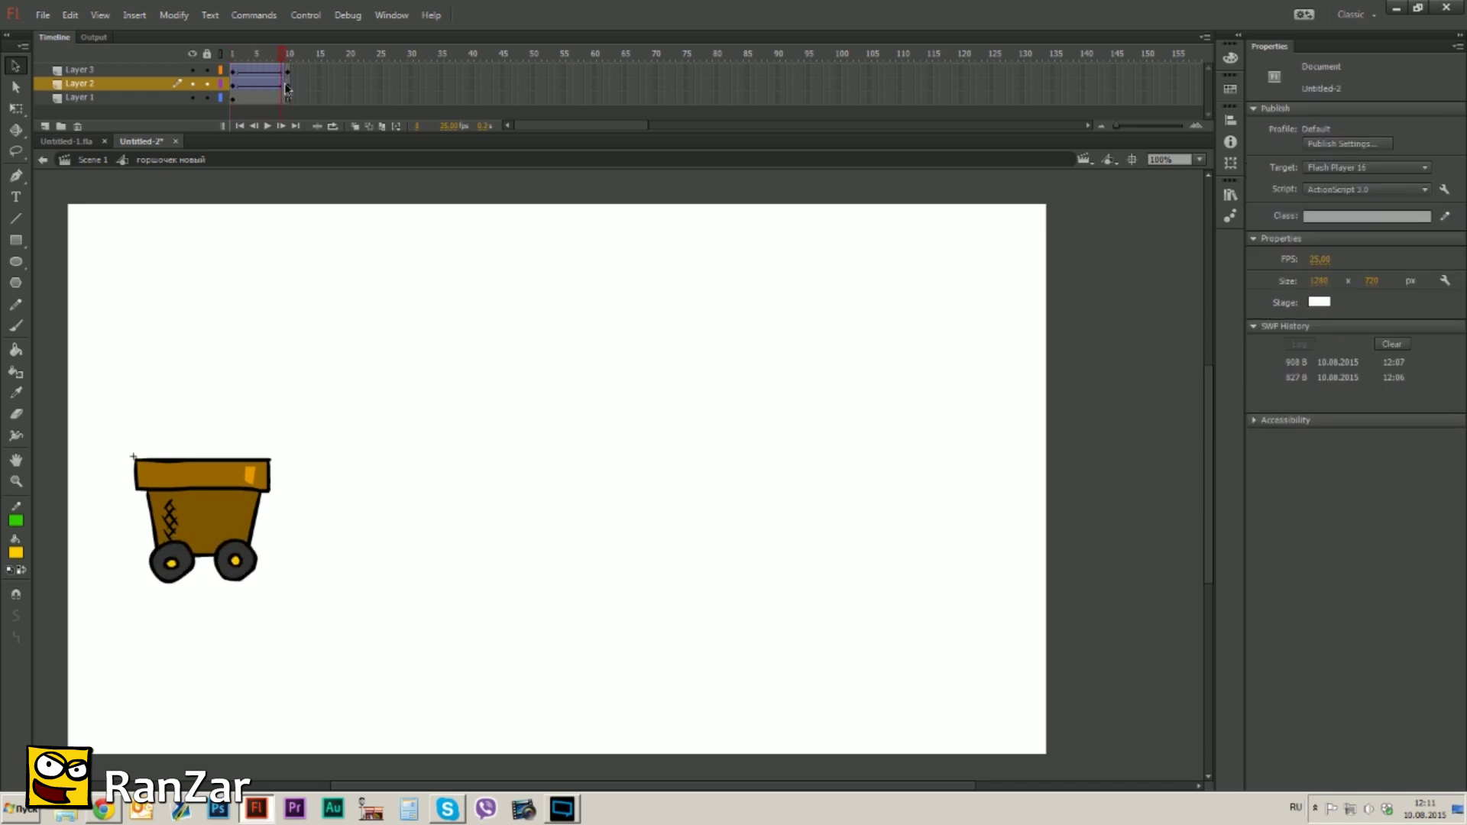
key("Return")
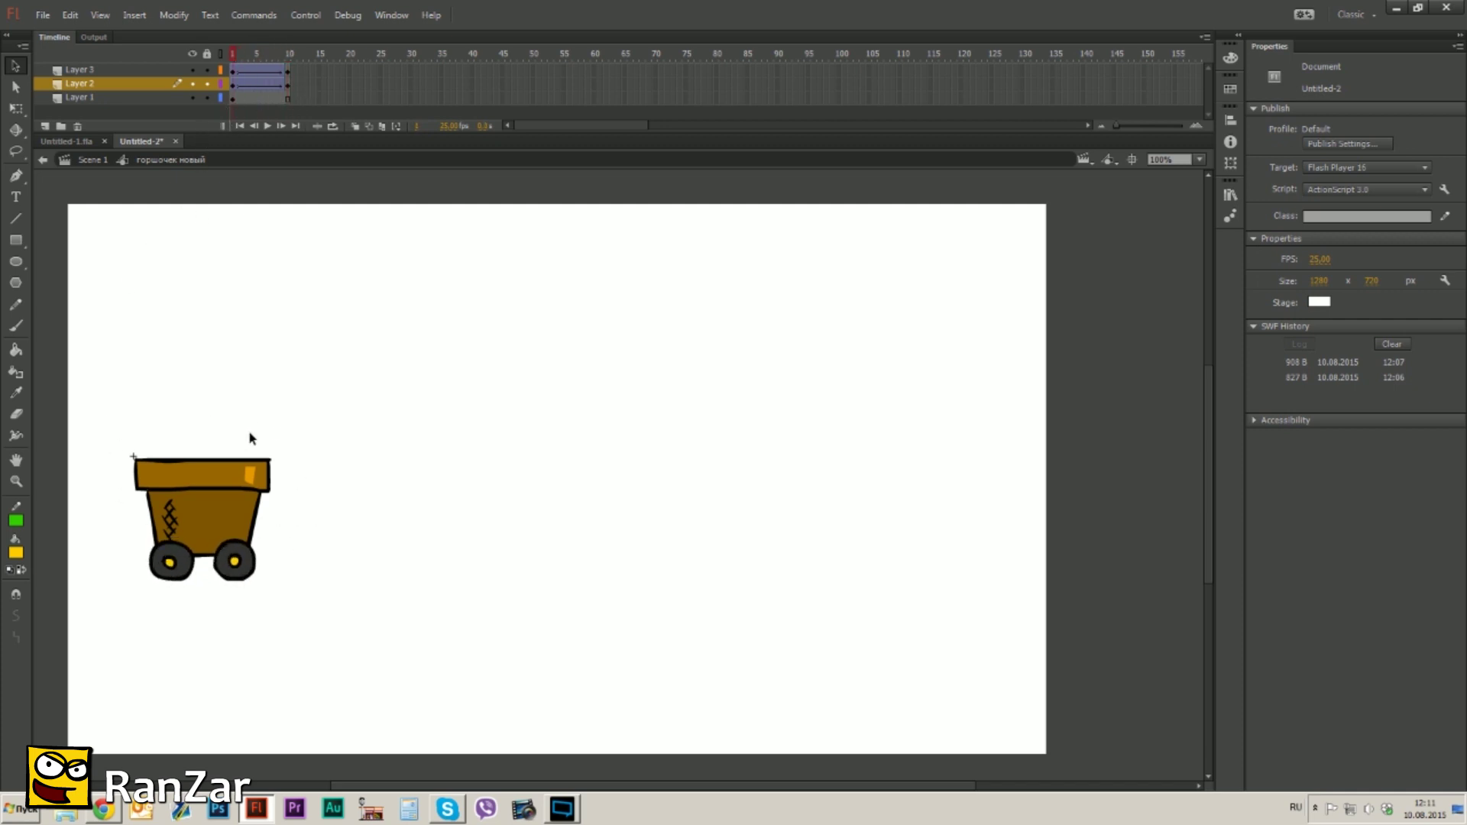
- Return to Scene 1 and play the cart moving across the stage with its wheels turning
left_click(93, 160)
left_click(234, 56)
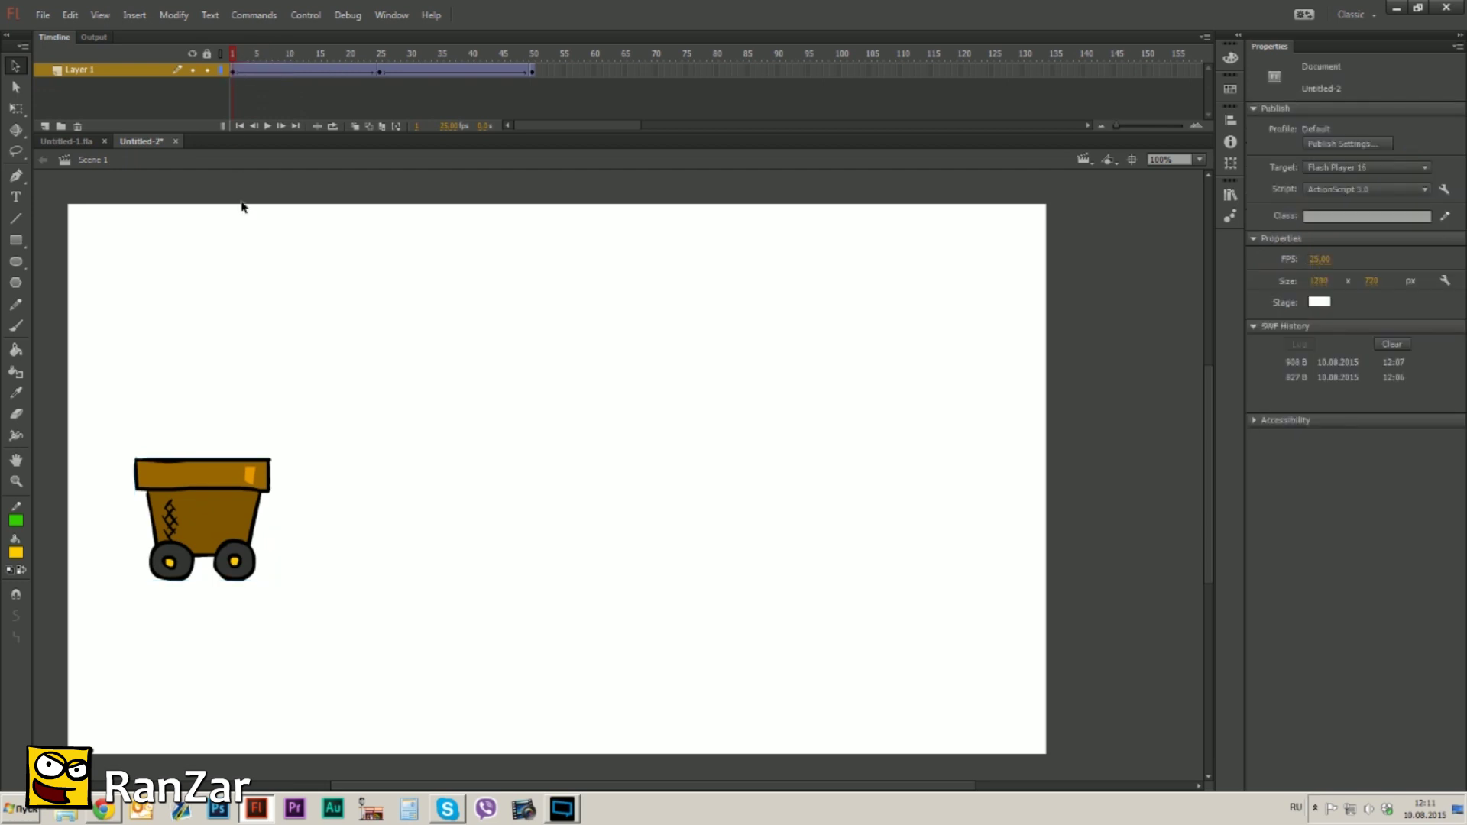
left_click_drag(236, 61, 533, 26)
key("Return")
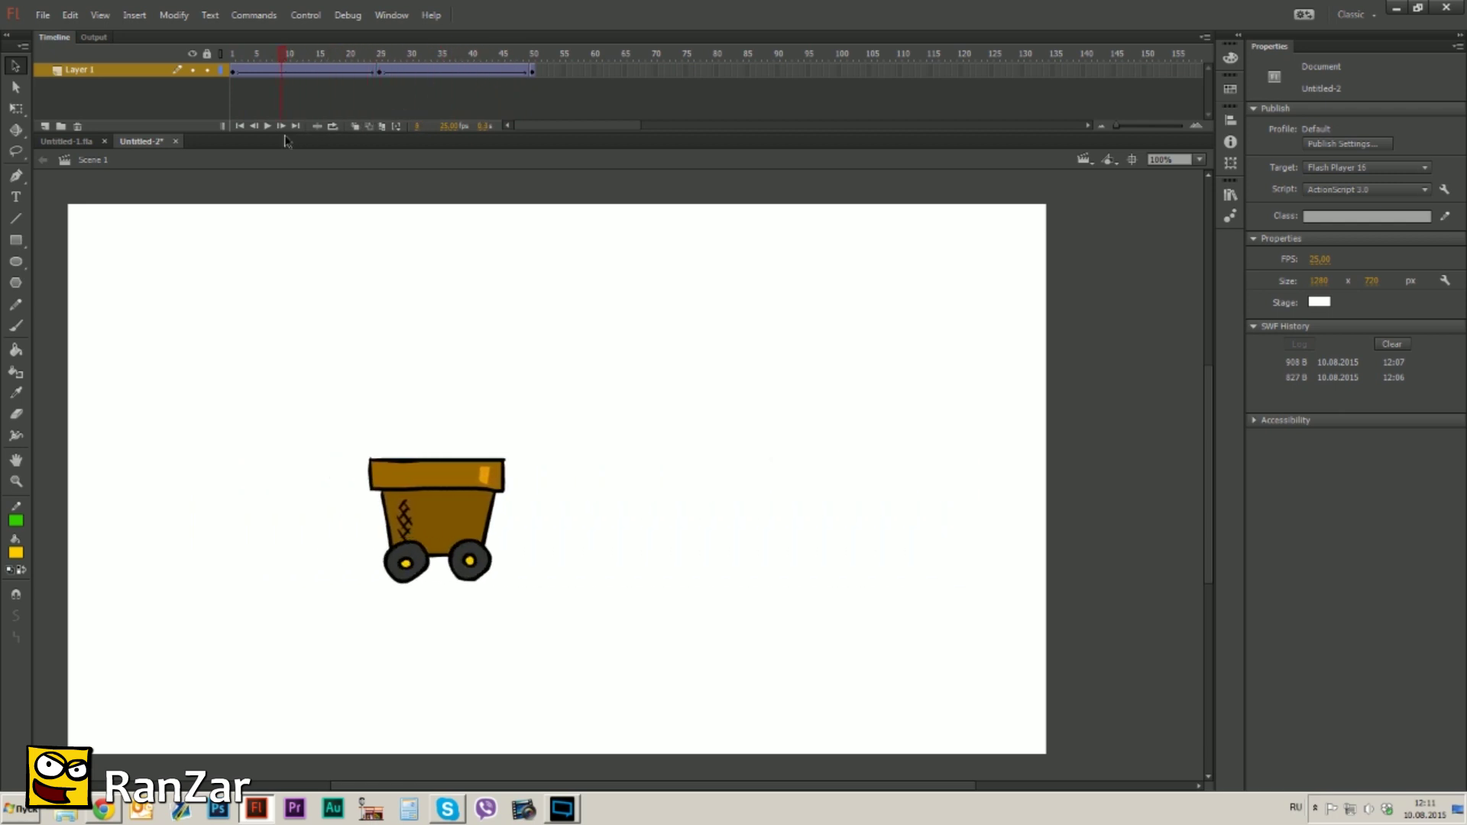
left_click_drag(467, 120, 218, 293)
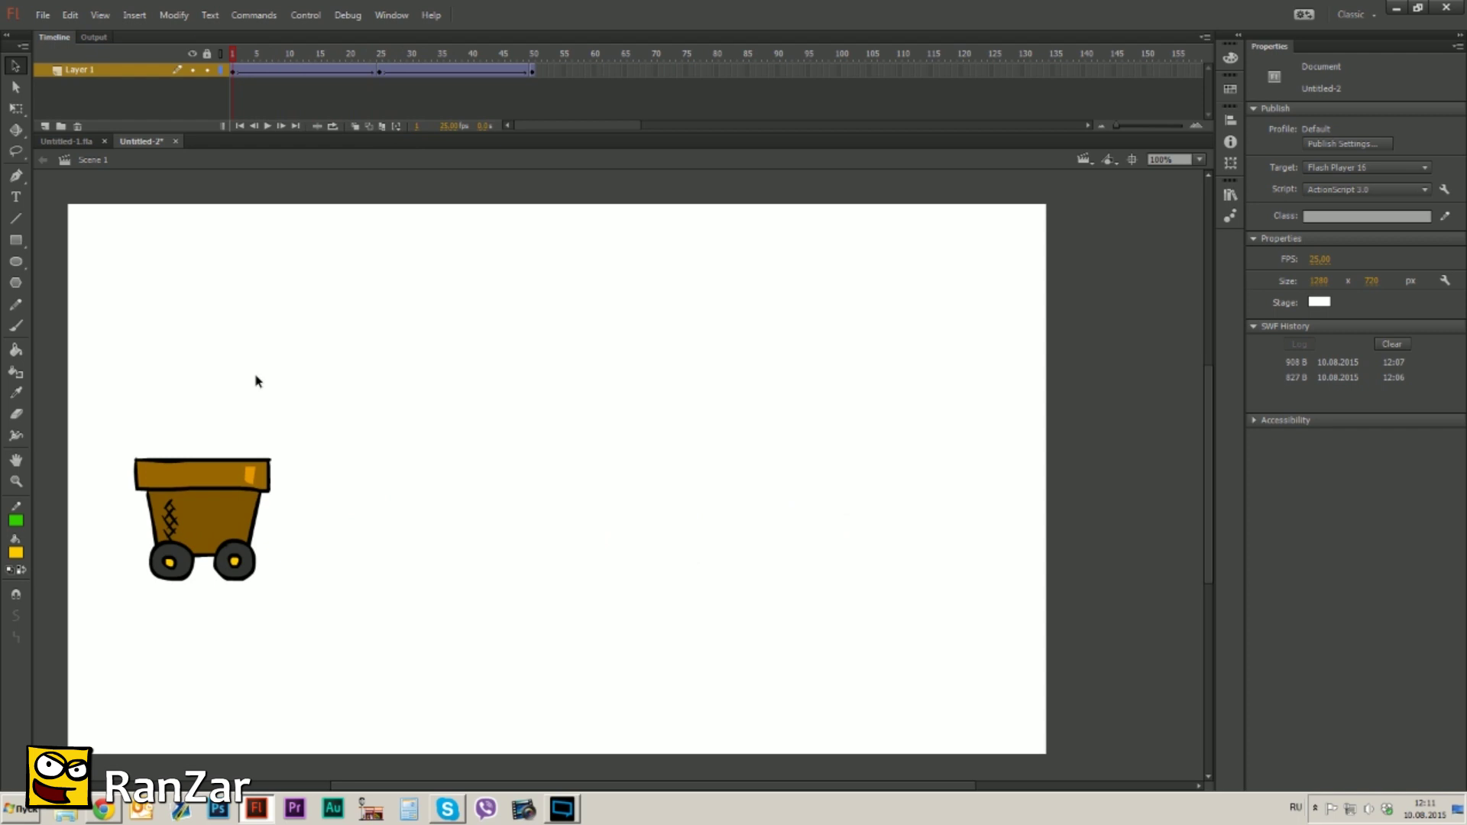
- Reopen the pot symbol from frame 1 for editing and check its two wheels and body as separate objects
left_click(233, 71)
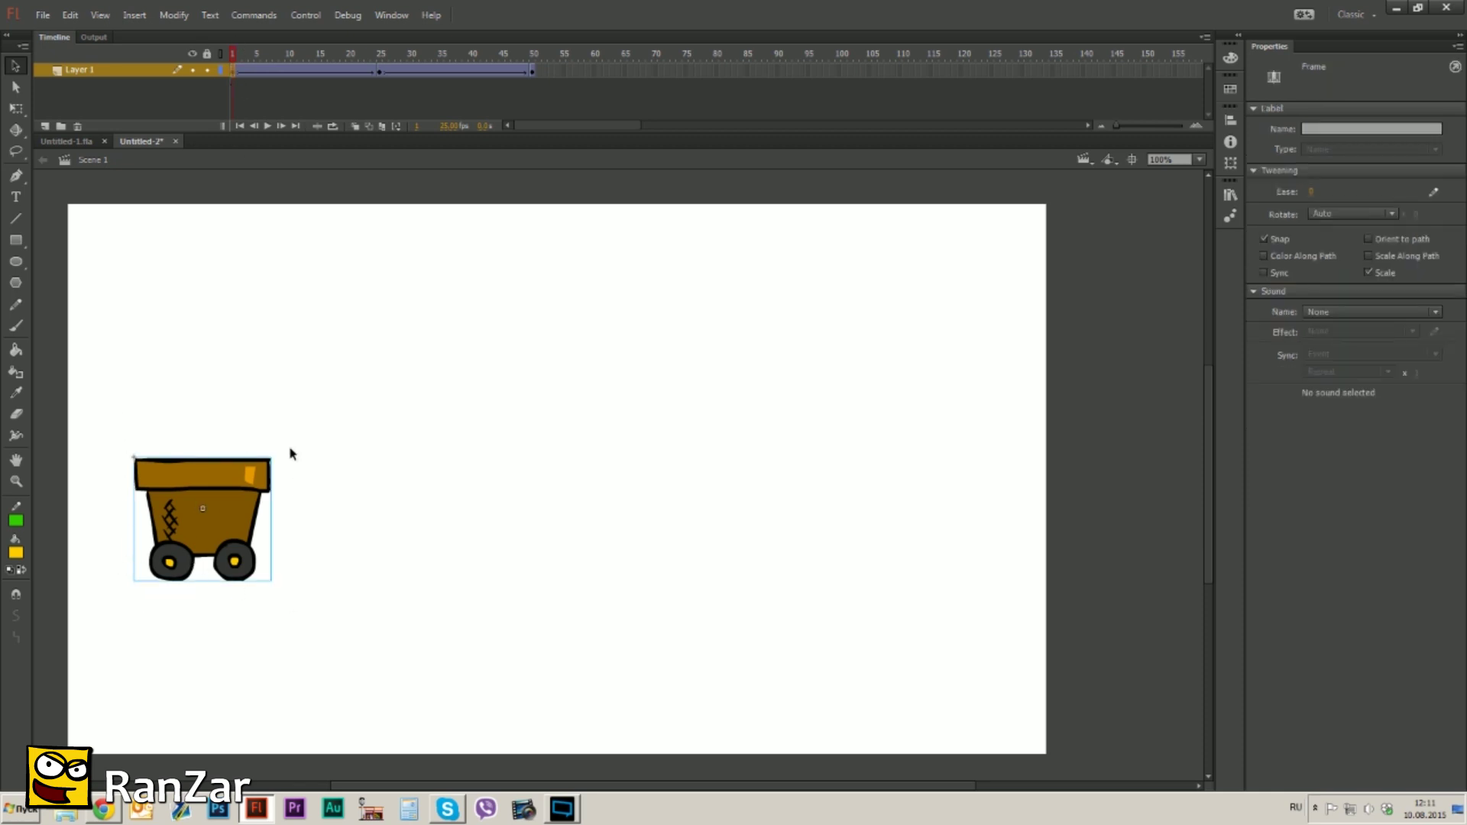
double_click(230, 494)
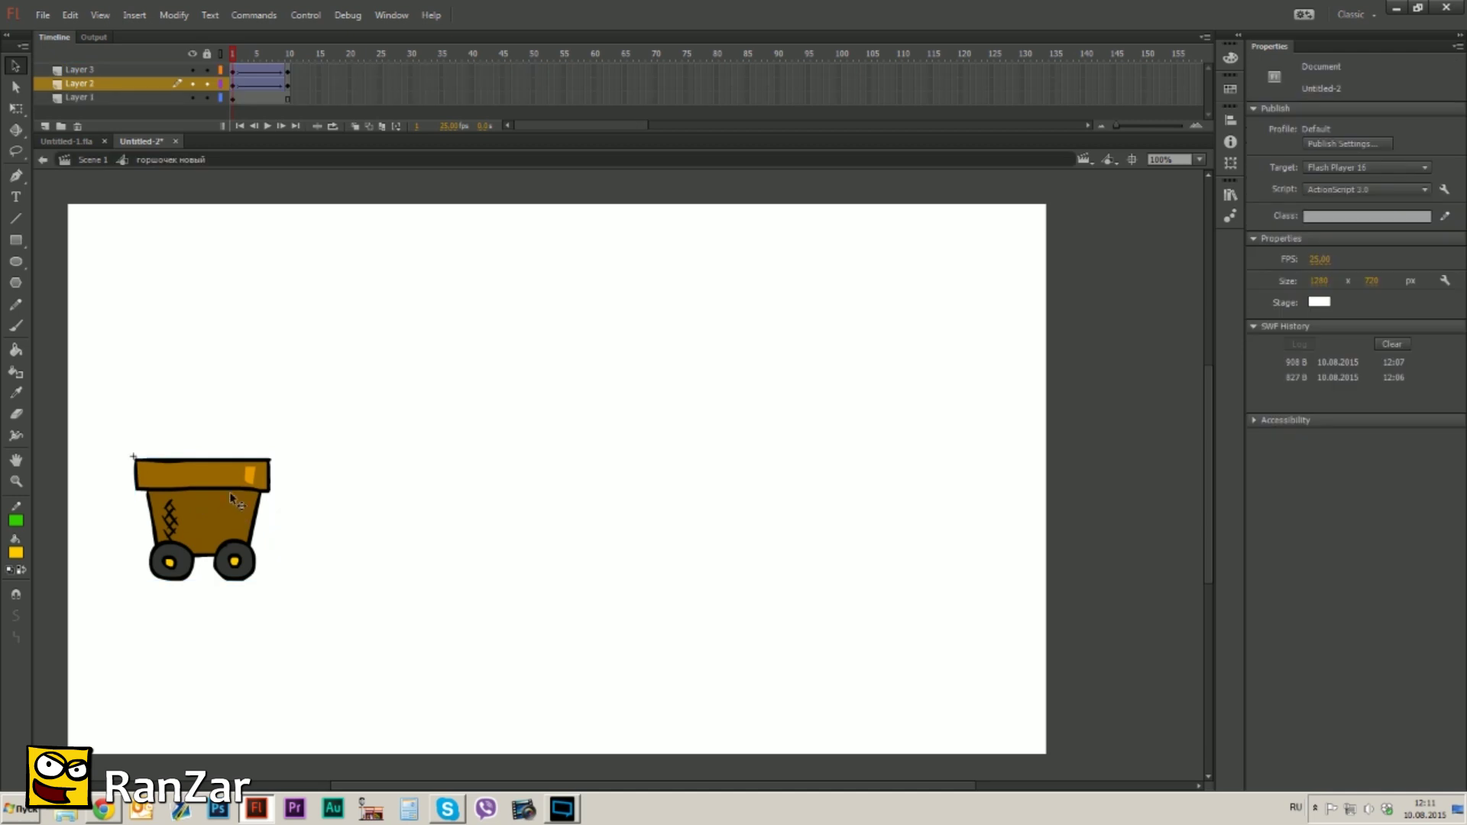
left_click(181, 553)
left_click(222, 551)
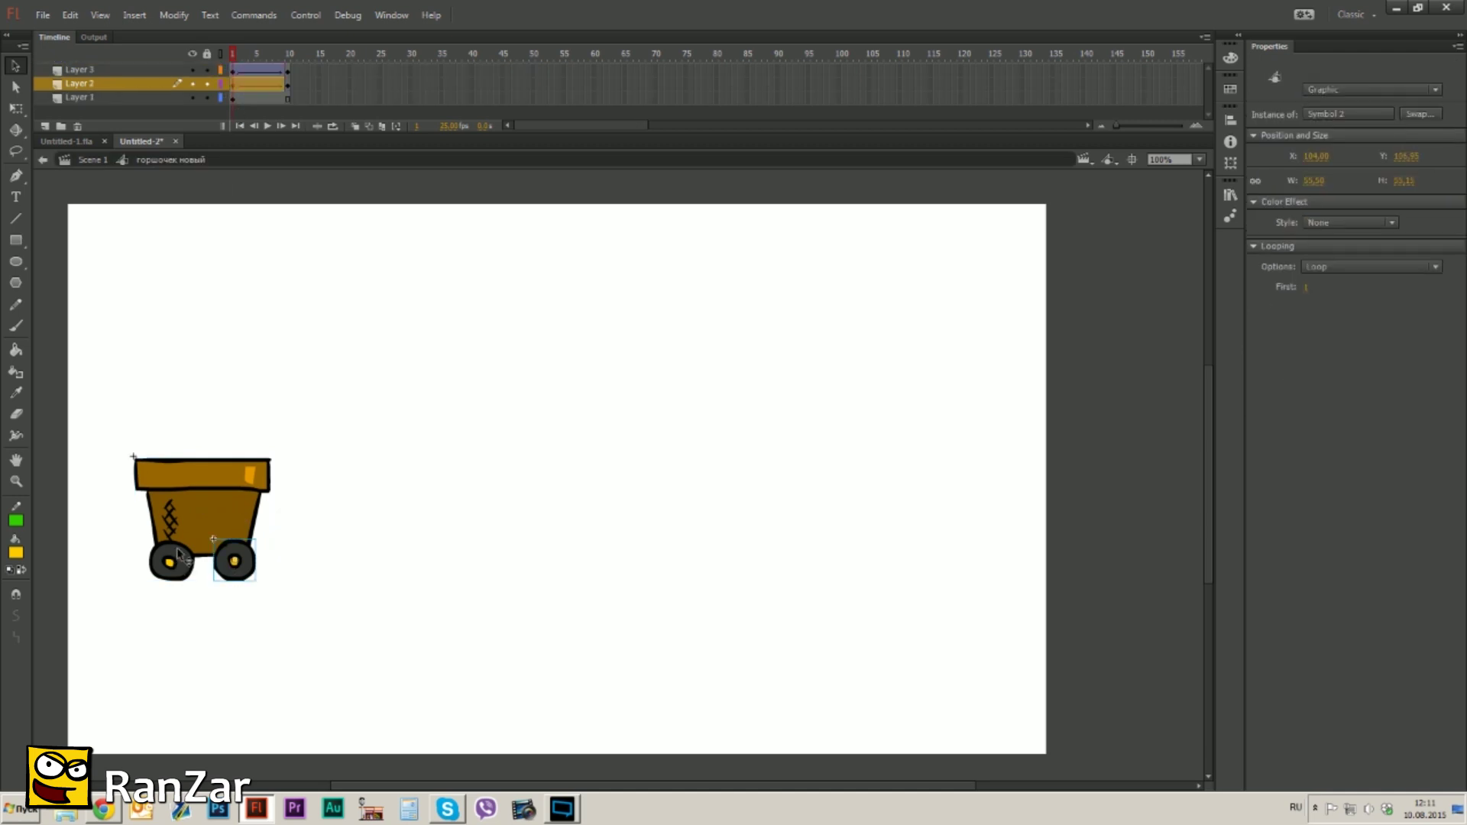
left_click(196, 519)
left_click(287, 409)
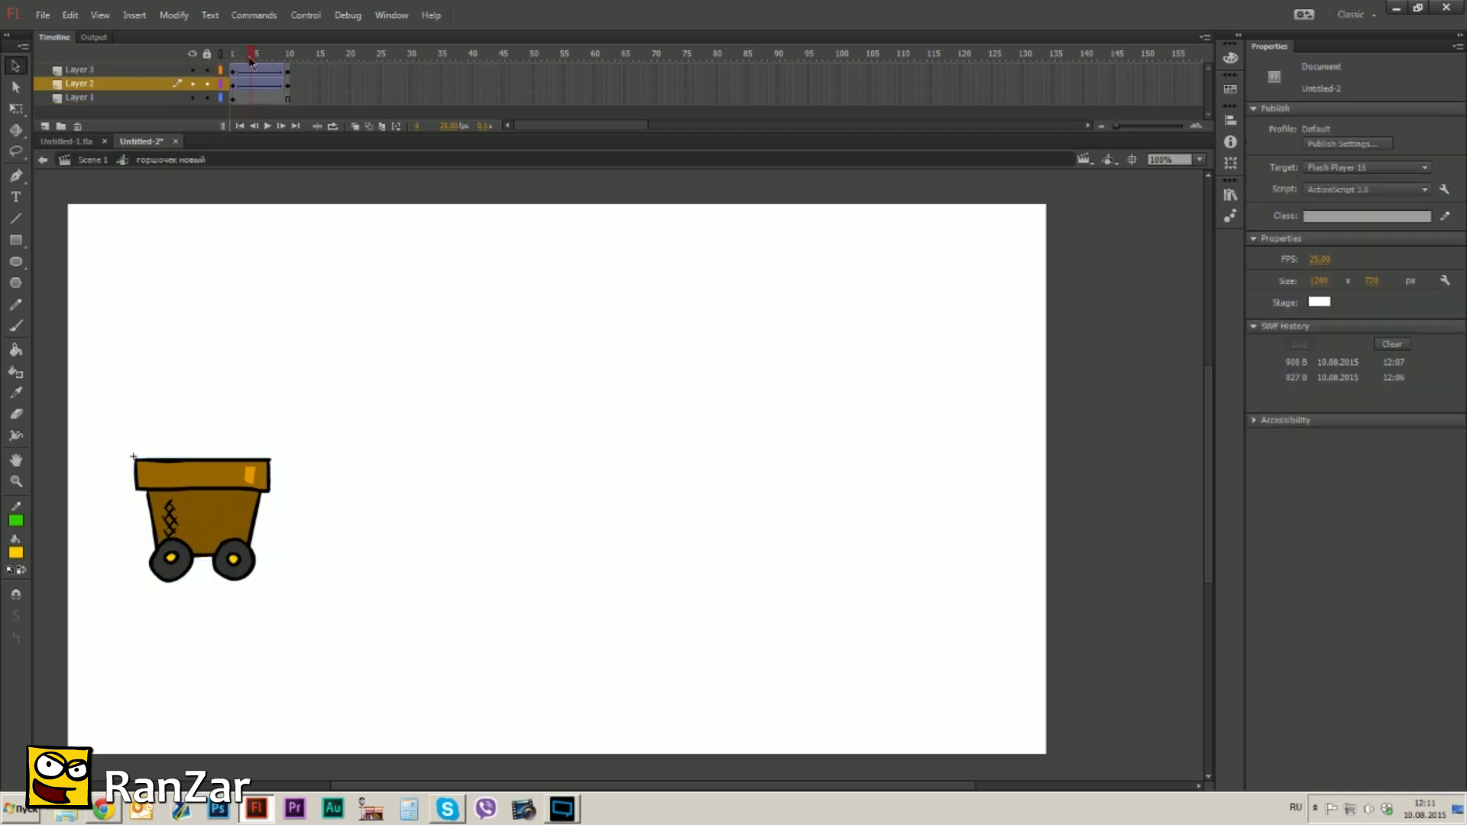
- Insert keyframes for the pot body on Layer 1 at frames 5 and 10
left_click(257, 98)
left_click(257, 99)
key("F6")
left_click_drag(283, 100, 289, 103)
key("F6")
left_click(288, 99)
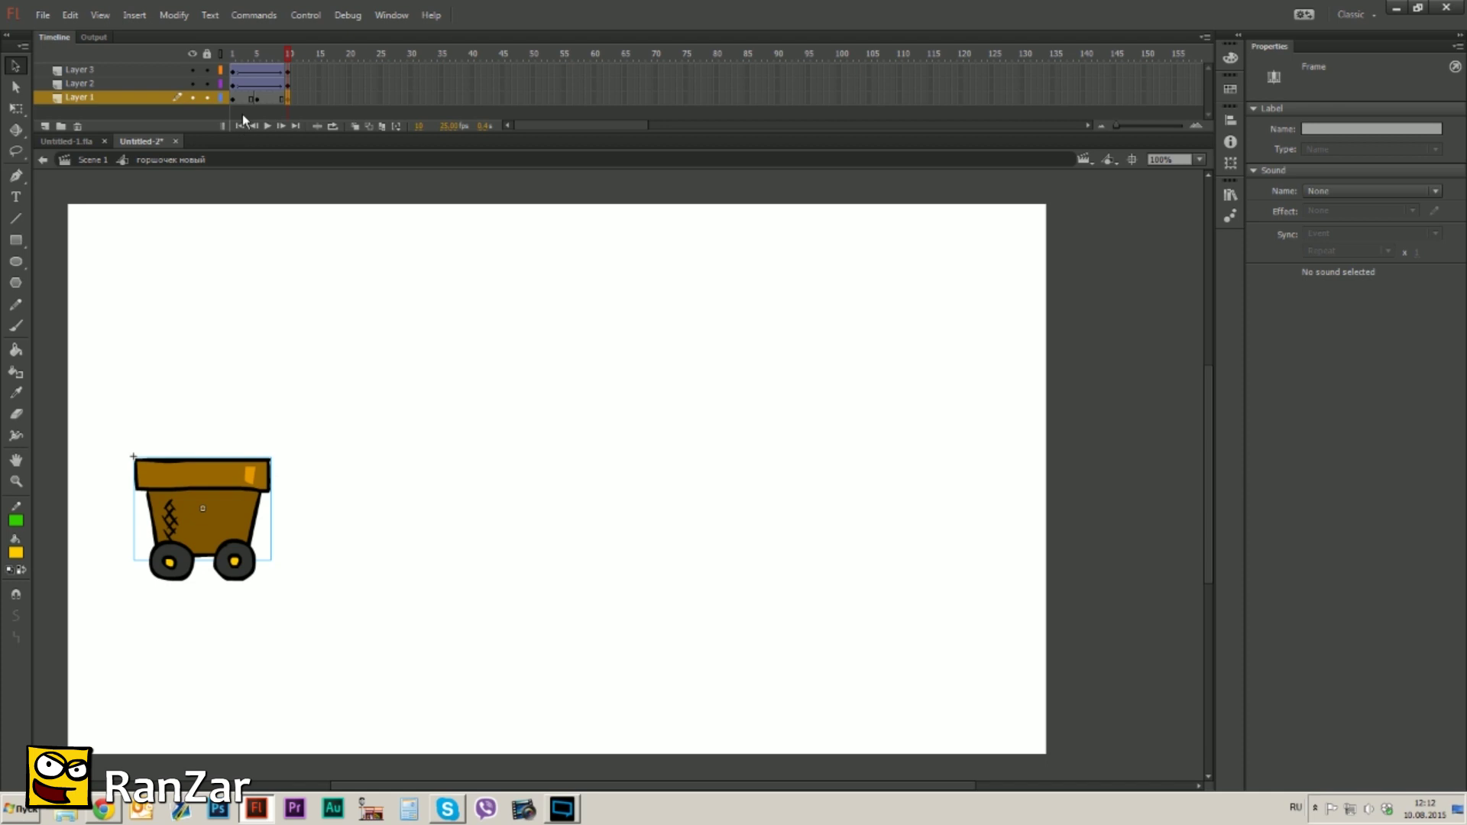
- Create classic tweens between the pot body's keyframes on Layer 1, raise the body slightly at frame 5 and preview the bounce
left_click_drag(243, 97, 269, 97)
right_click(258, 100)
left_click(273, 134)
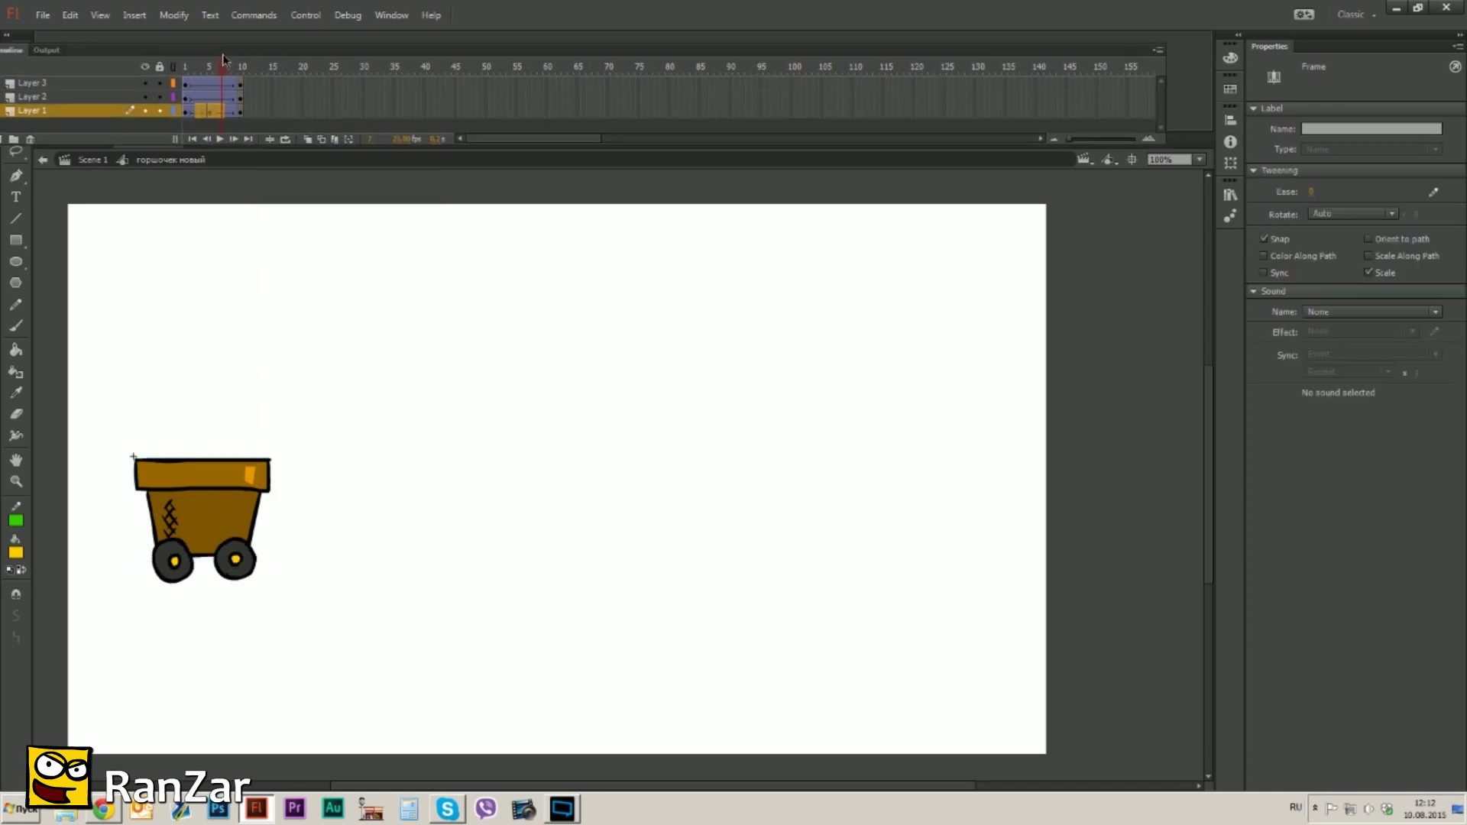
left_click_drag(253, 47, 255, 50)
left_click_drag(223, 504, 222, 497)
left_click_drag(262, 54, 290, 133)
- Return to Scene 1, test the movie to watch the bouncing cart and close the preview
double_click(228, 210)
left_click_drag(231, 56, 223, 146)
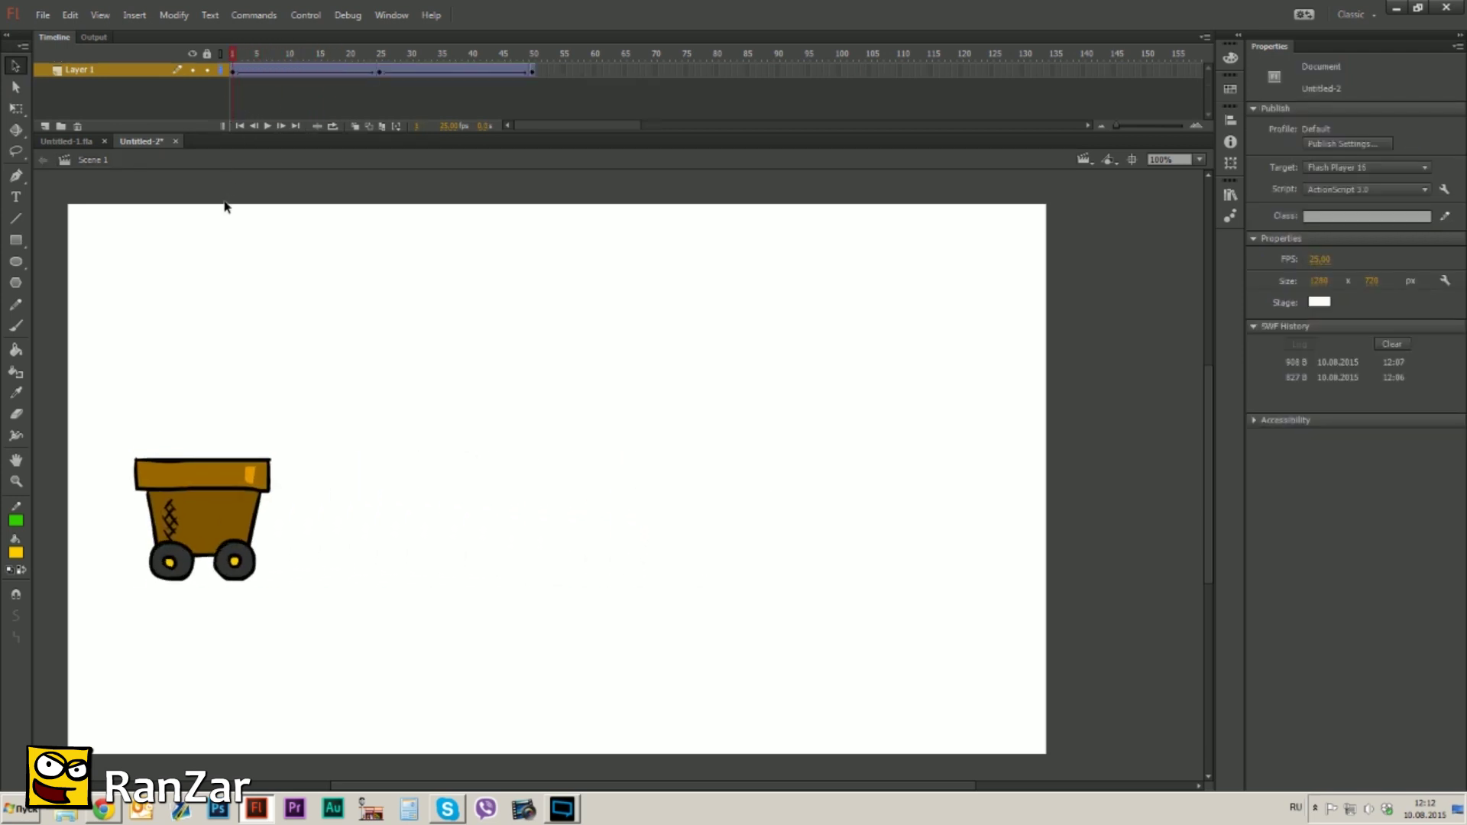
key("ctrl+Return")
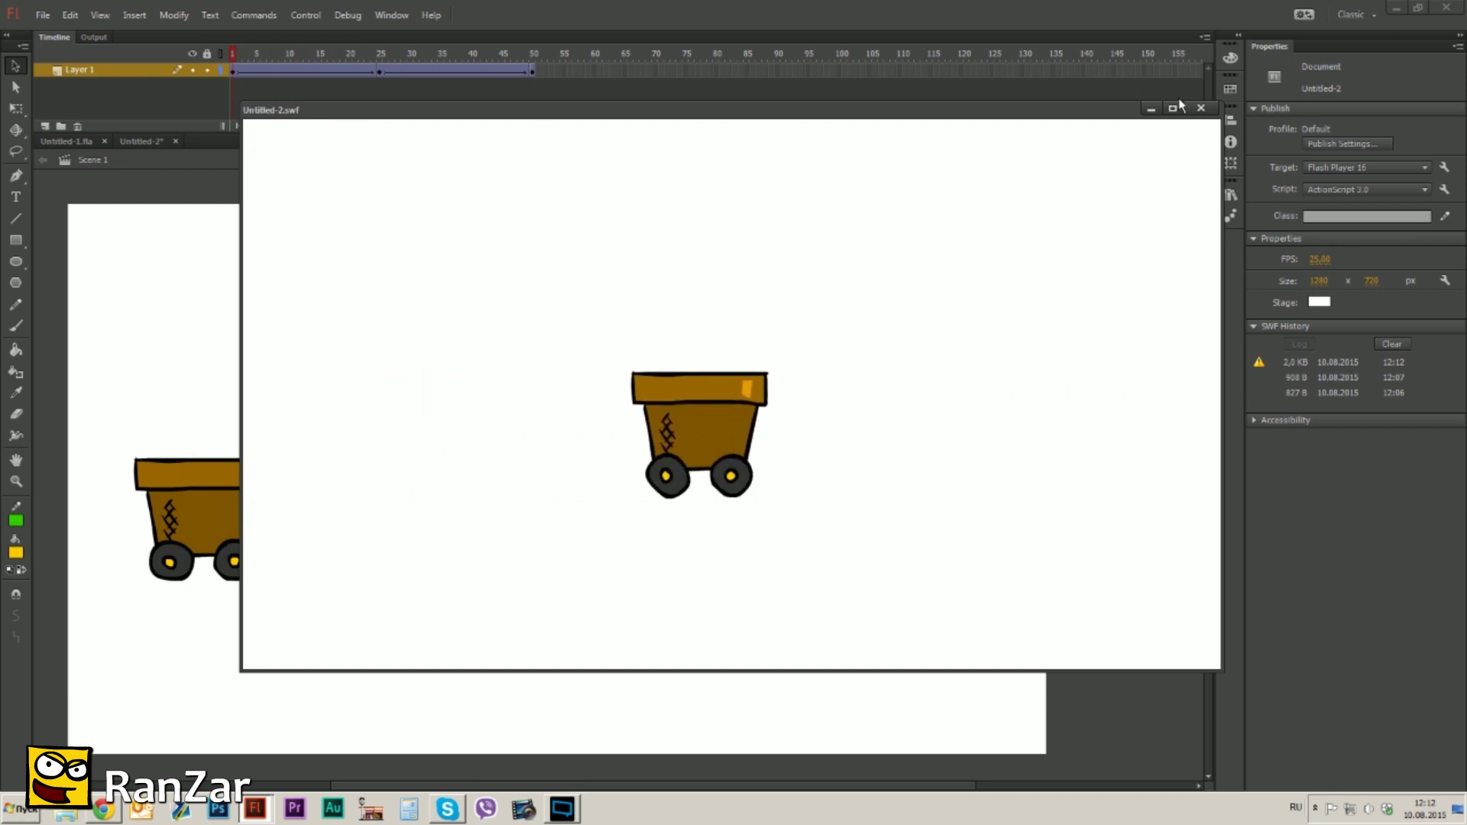
left_click(1201, 108)
- Double the length of both cart tween spans on Layer 1 by inserting frames and play the slower animation
left_click_drag(376, 72, 232, 92)
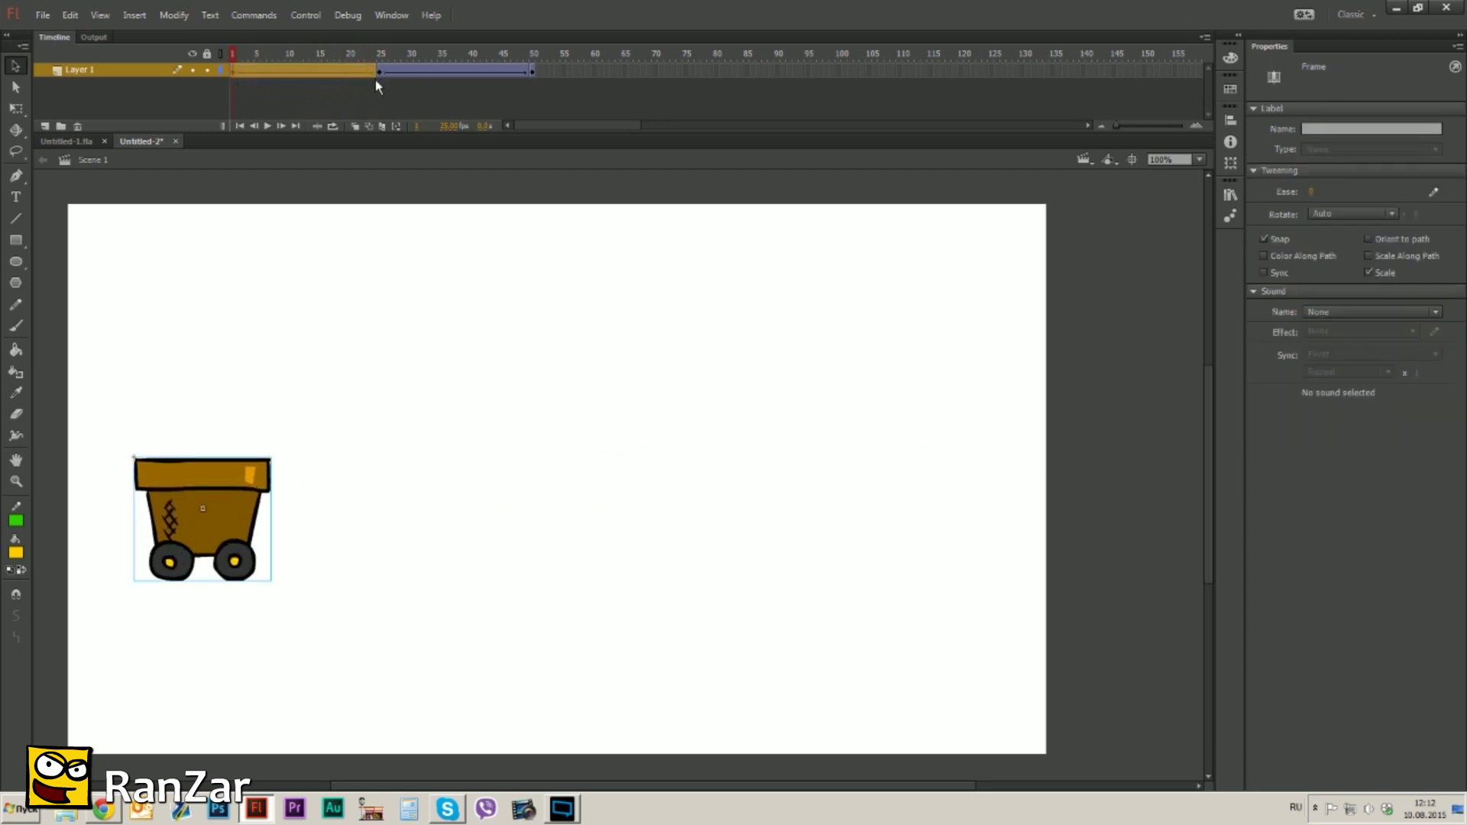
key("F5")
left_click_drag(372, 56, 674, 76)
key("F5")
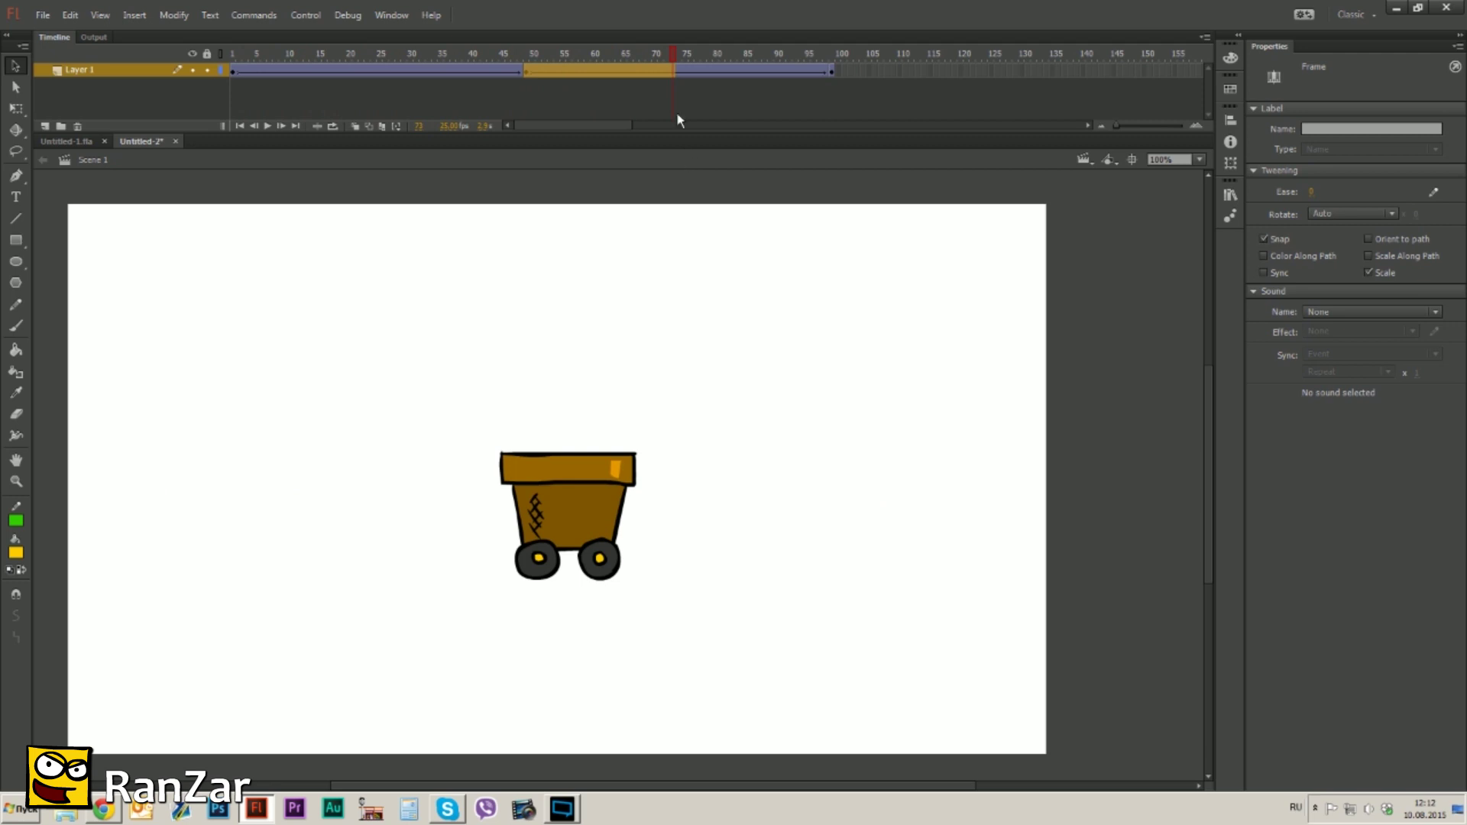
key("Return")
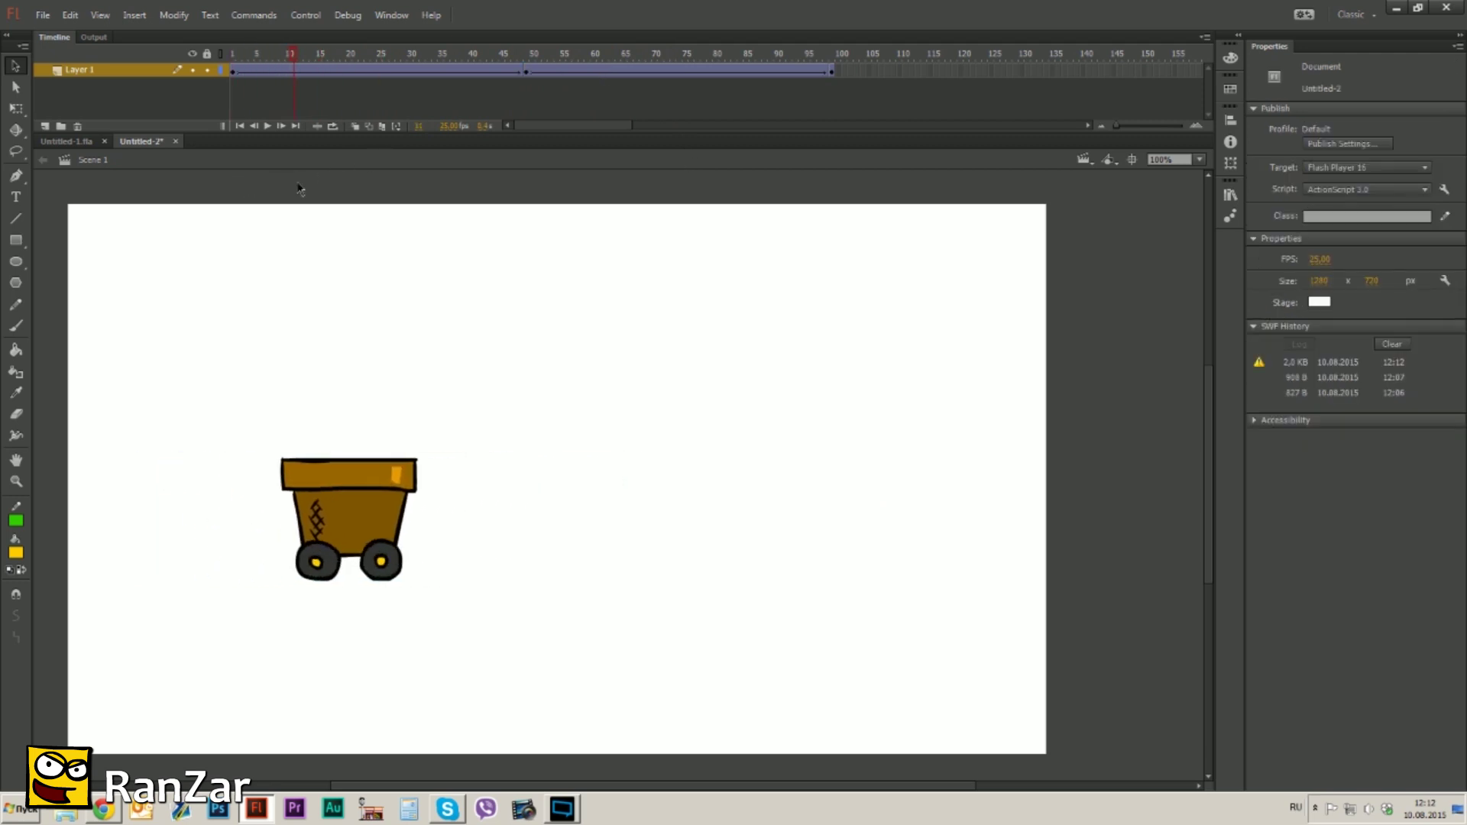
key("Return")
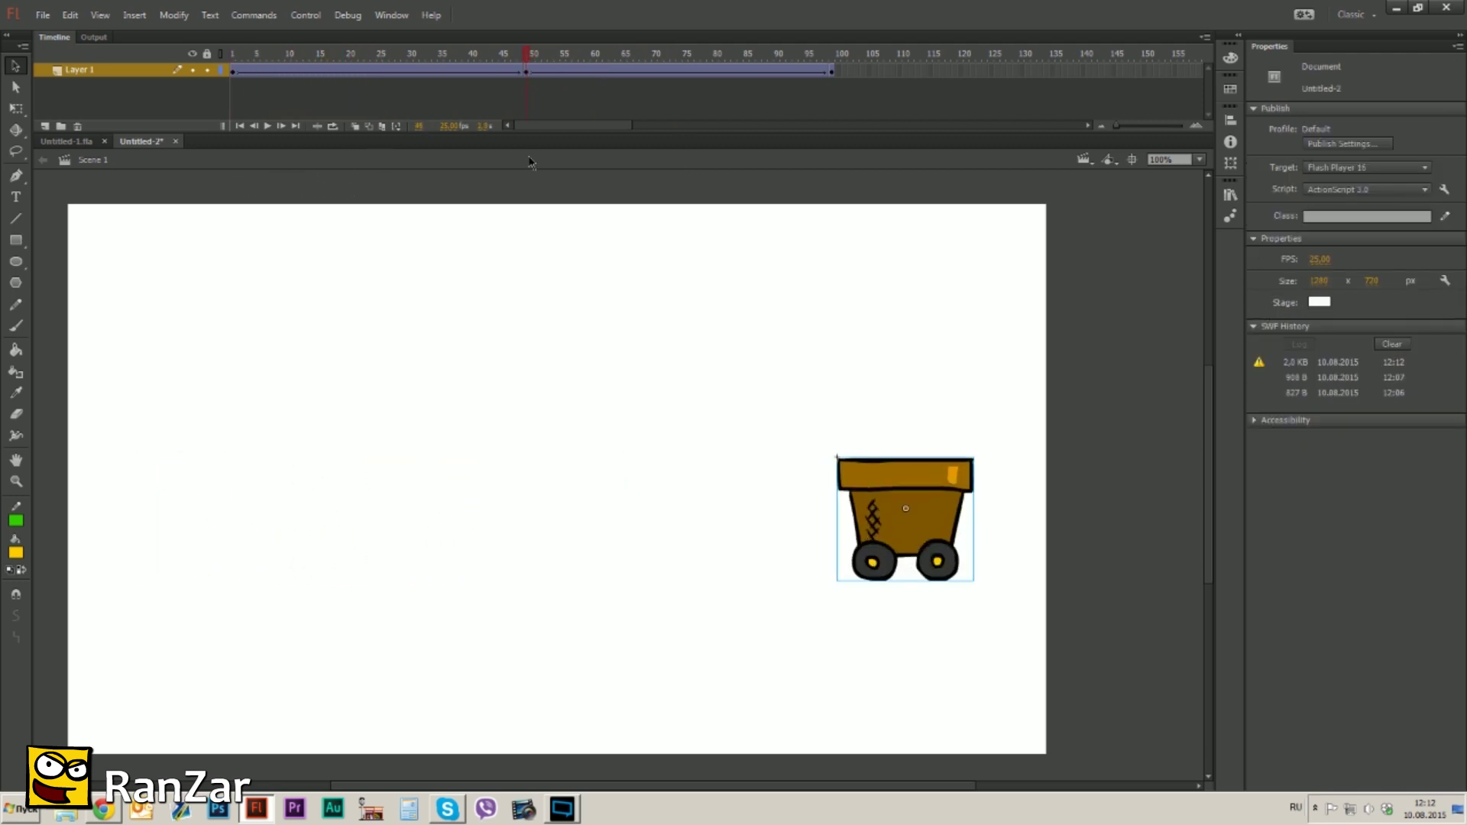
- Check the cart around its middle keyframe, test the slower movie and close the preview
left_click(532, 73)
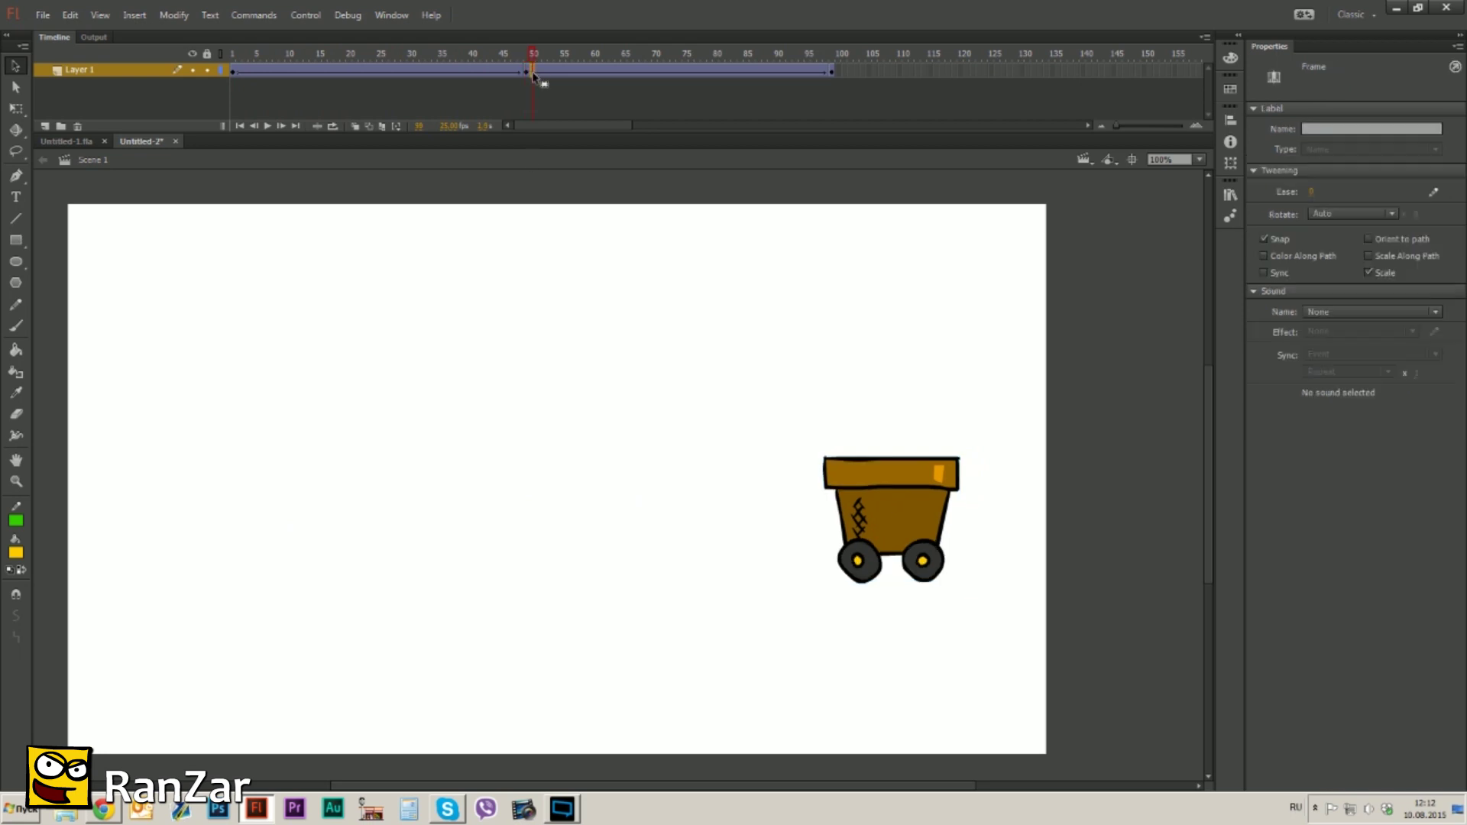
left_click(528, 74)
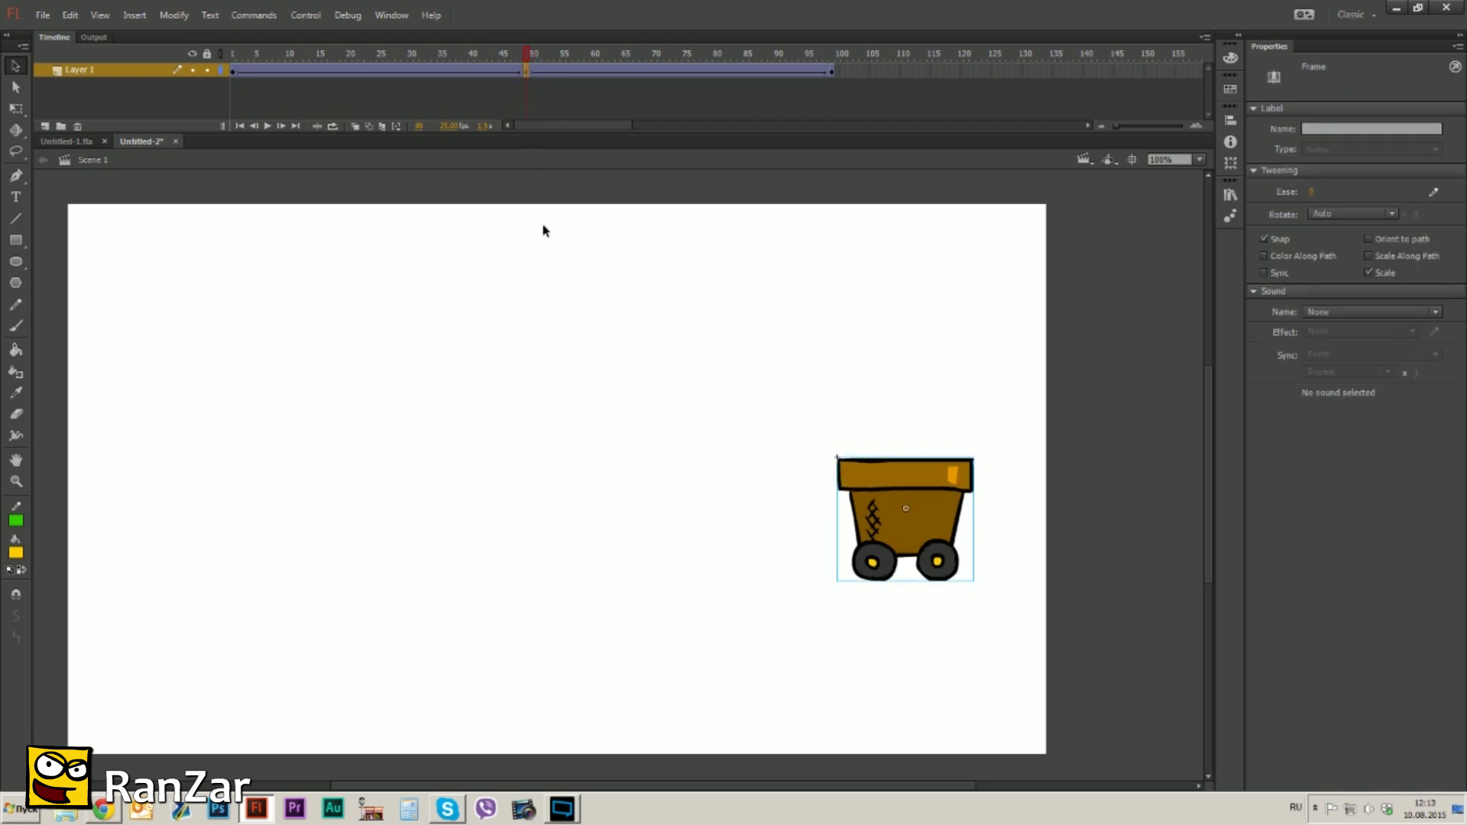
key("ctrl+Return")
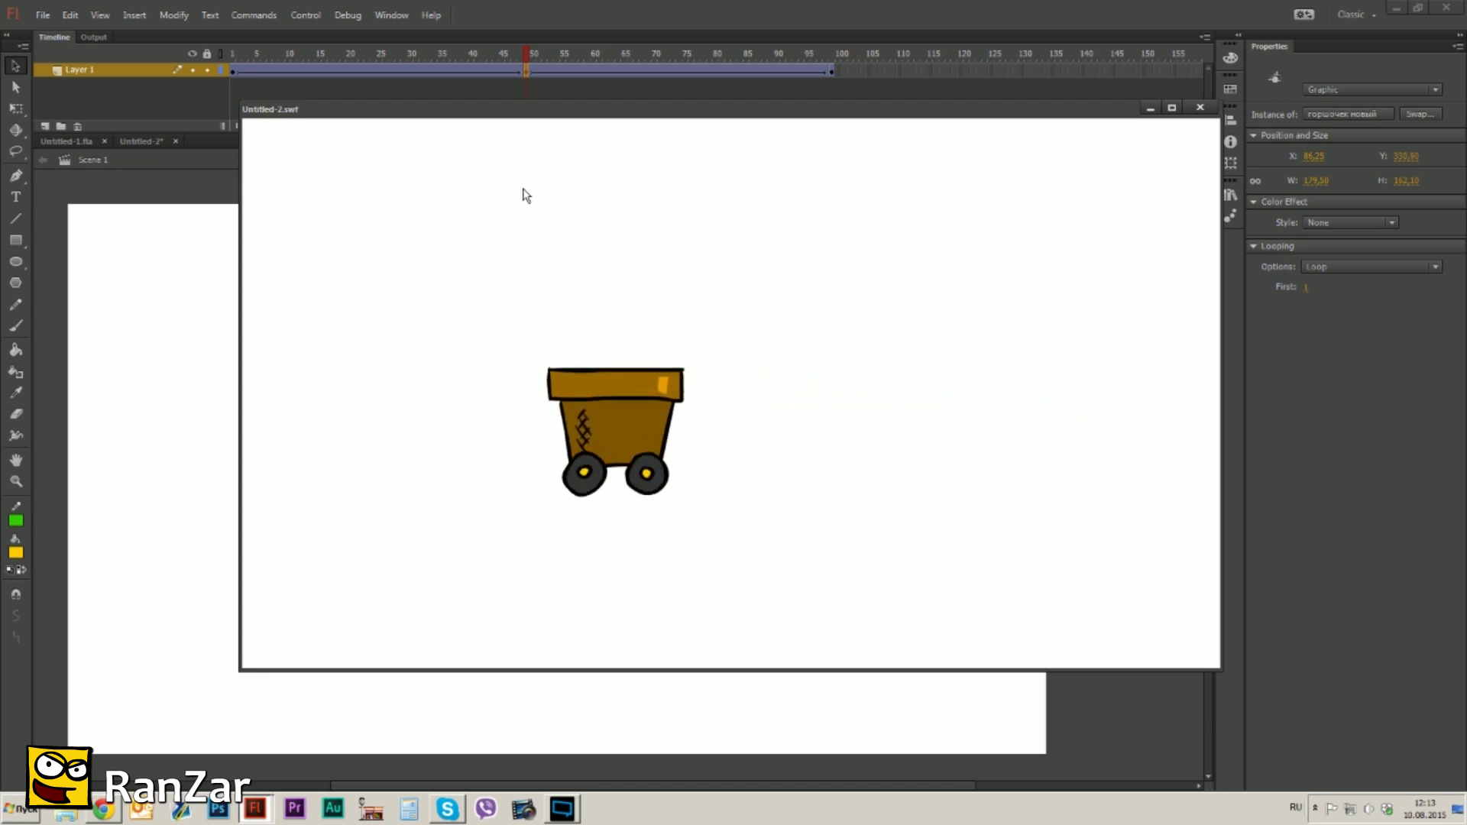
left_click(1200, 107)
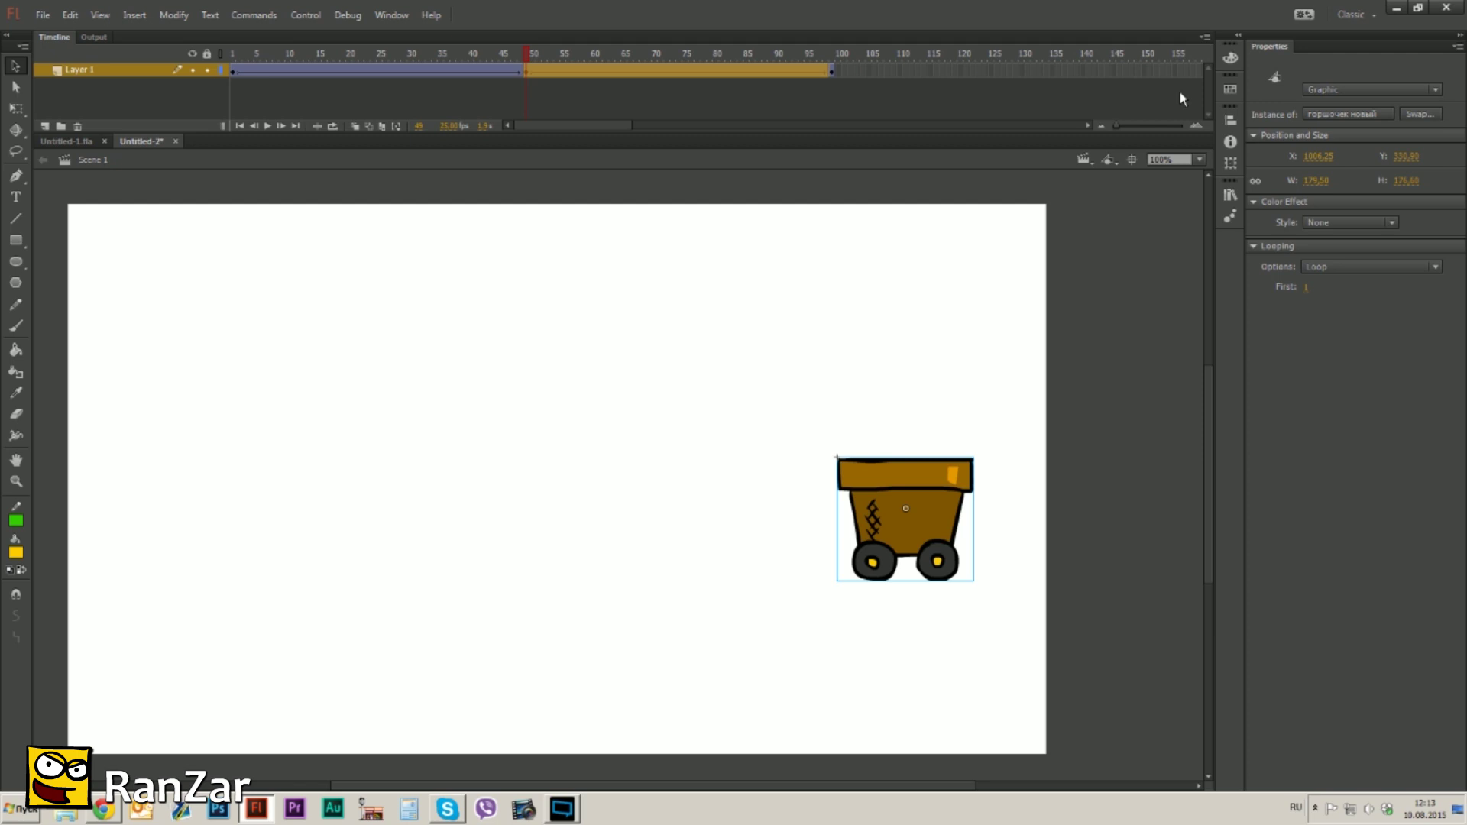
- Remove all of Layer 1's frames after frame 1 and remove the tween from the remaining keyframe
left_click_drag(856, 72, 240, 76)
right_click(266, 73)
left_click(301, 151)
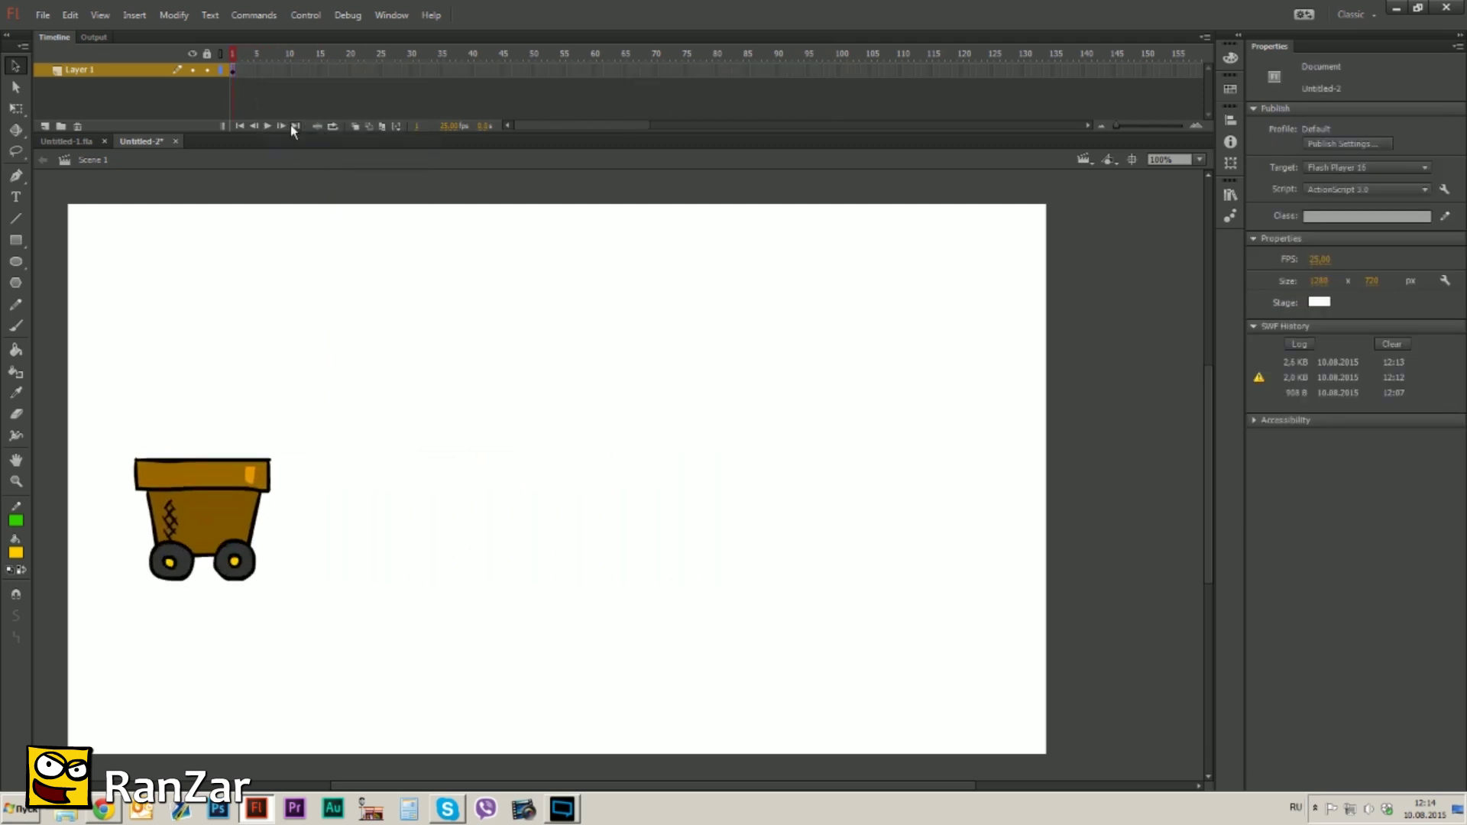
right_click(235, 74)
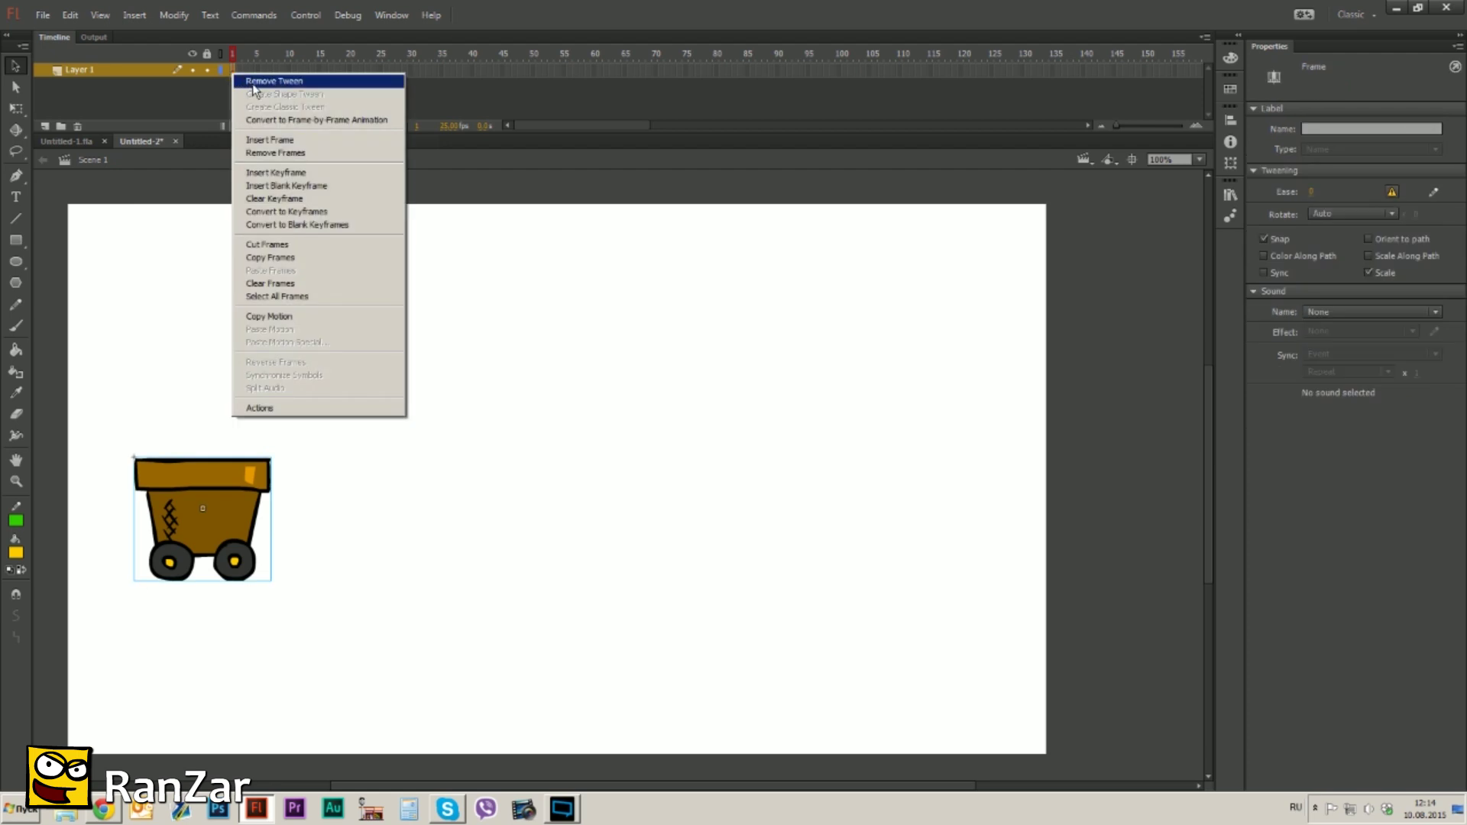
left_click(257, 82)
left_click(233, 73)
left_click(232, 72)
left_click(233, 72)
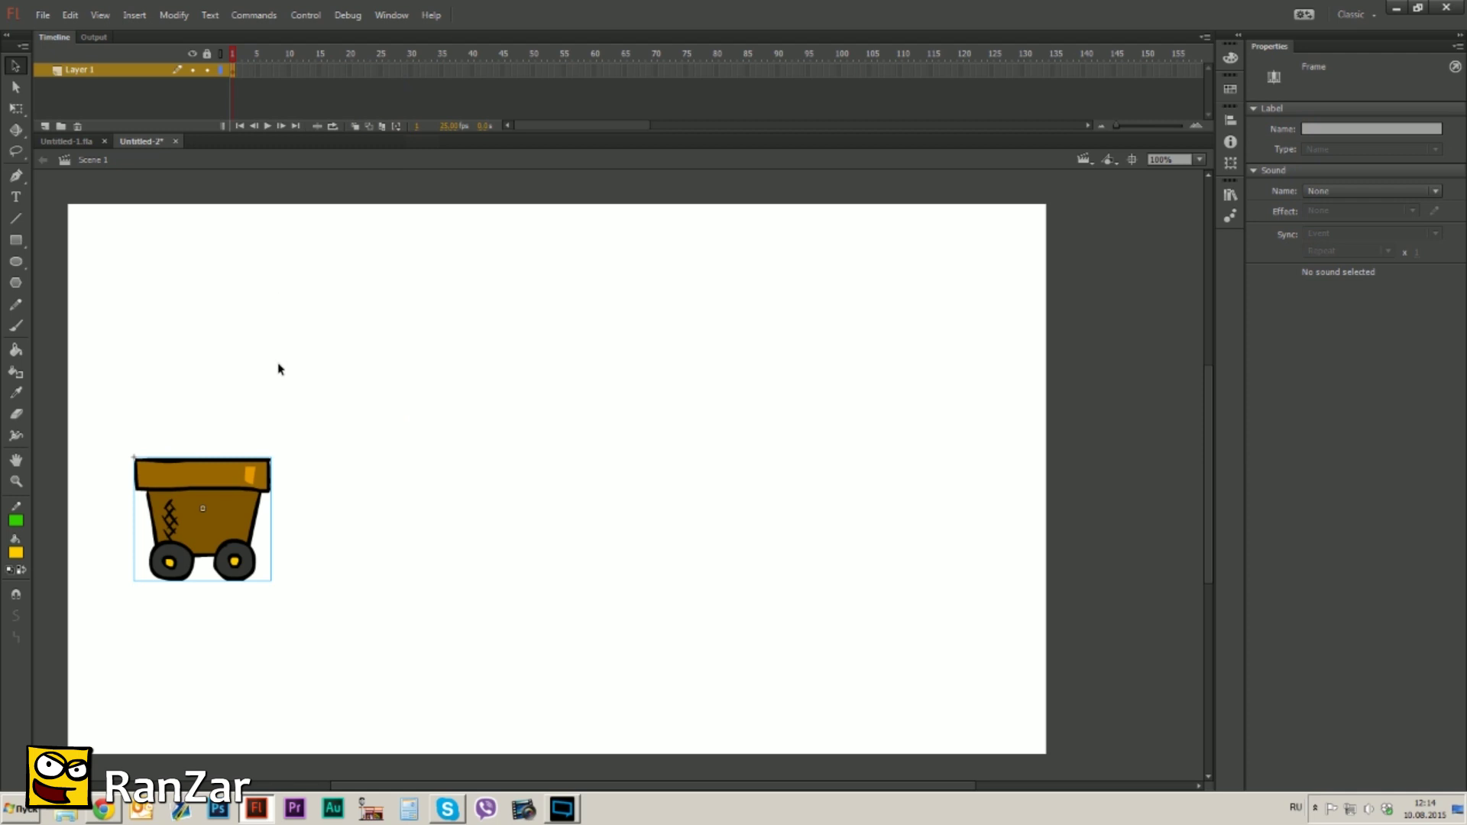
- Select the cart instance and compare the library previews of the symbols горшочек новый and горшочек новый 2
left_click(236, 502)
left_click(279, 437)
left_click(249, 485)
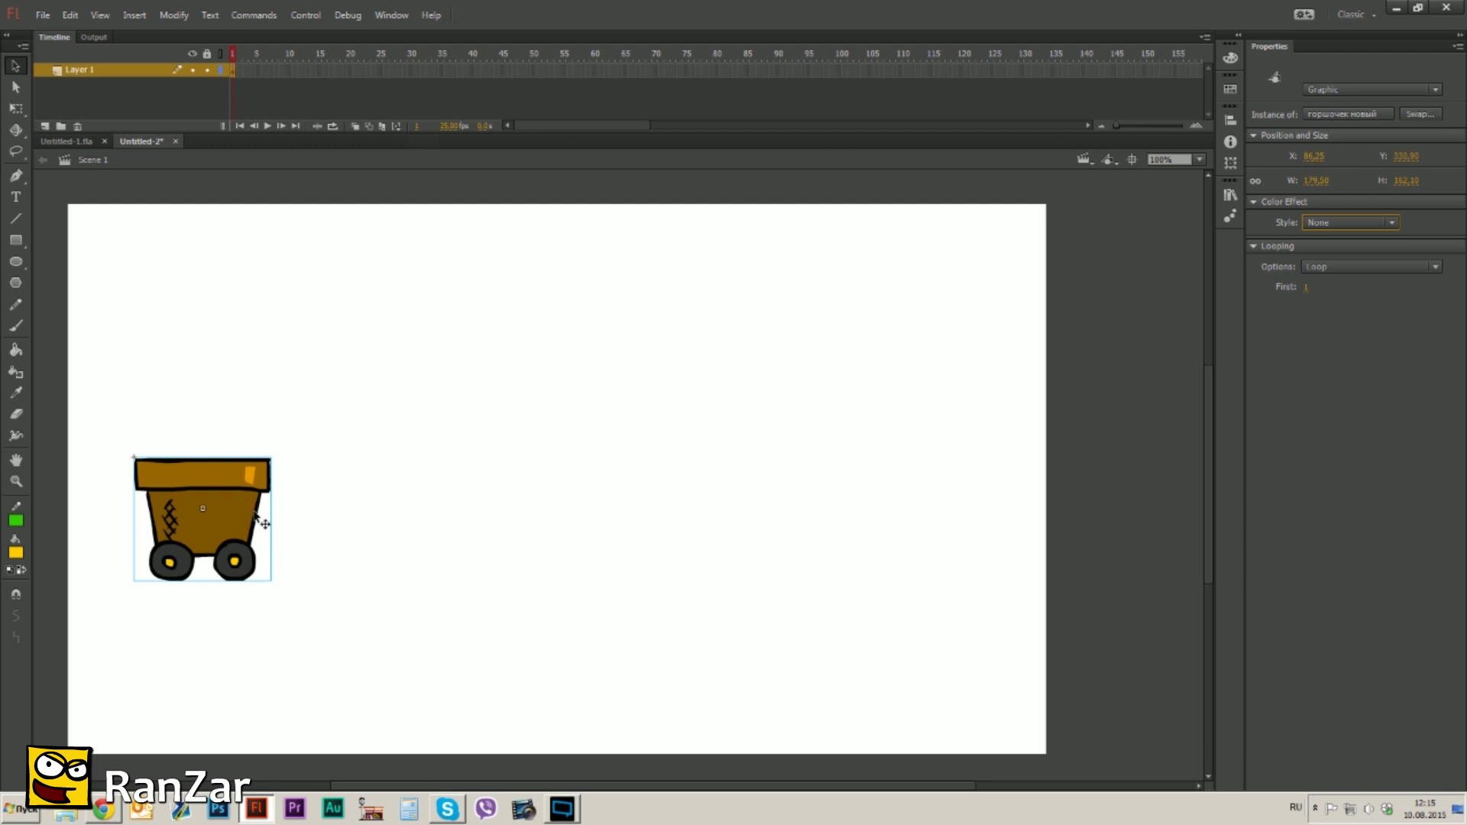
left_click(1230, 195)
left_click(993, 363)
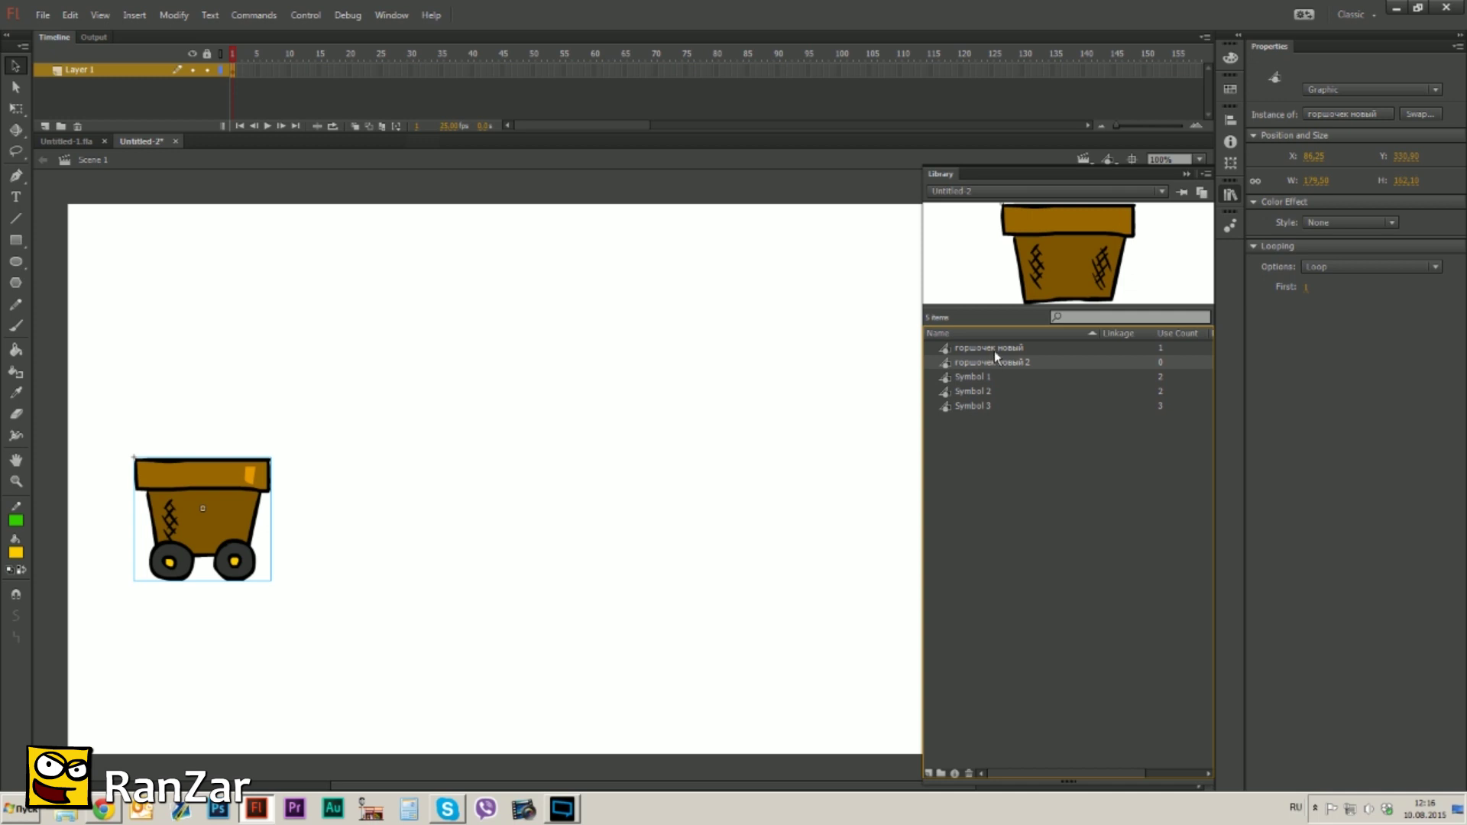
left_click(995, 352)
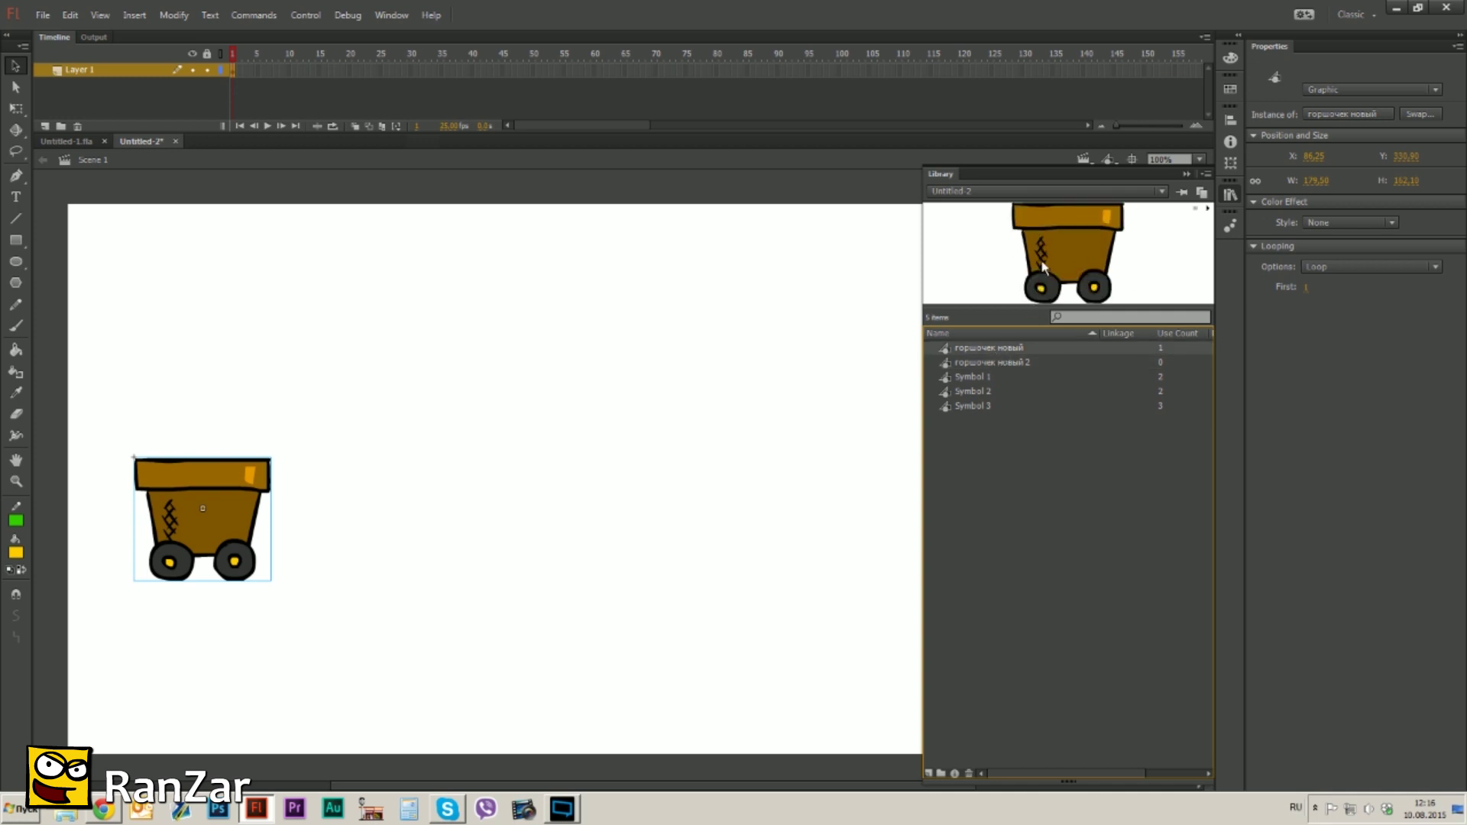
left_click(1208, 209)
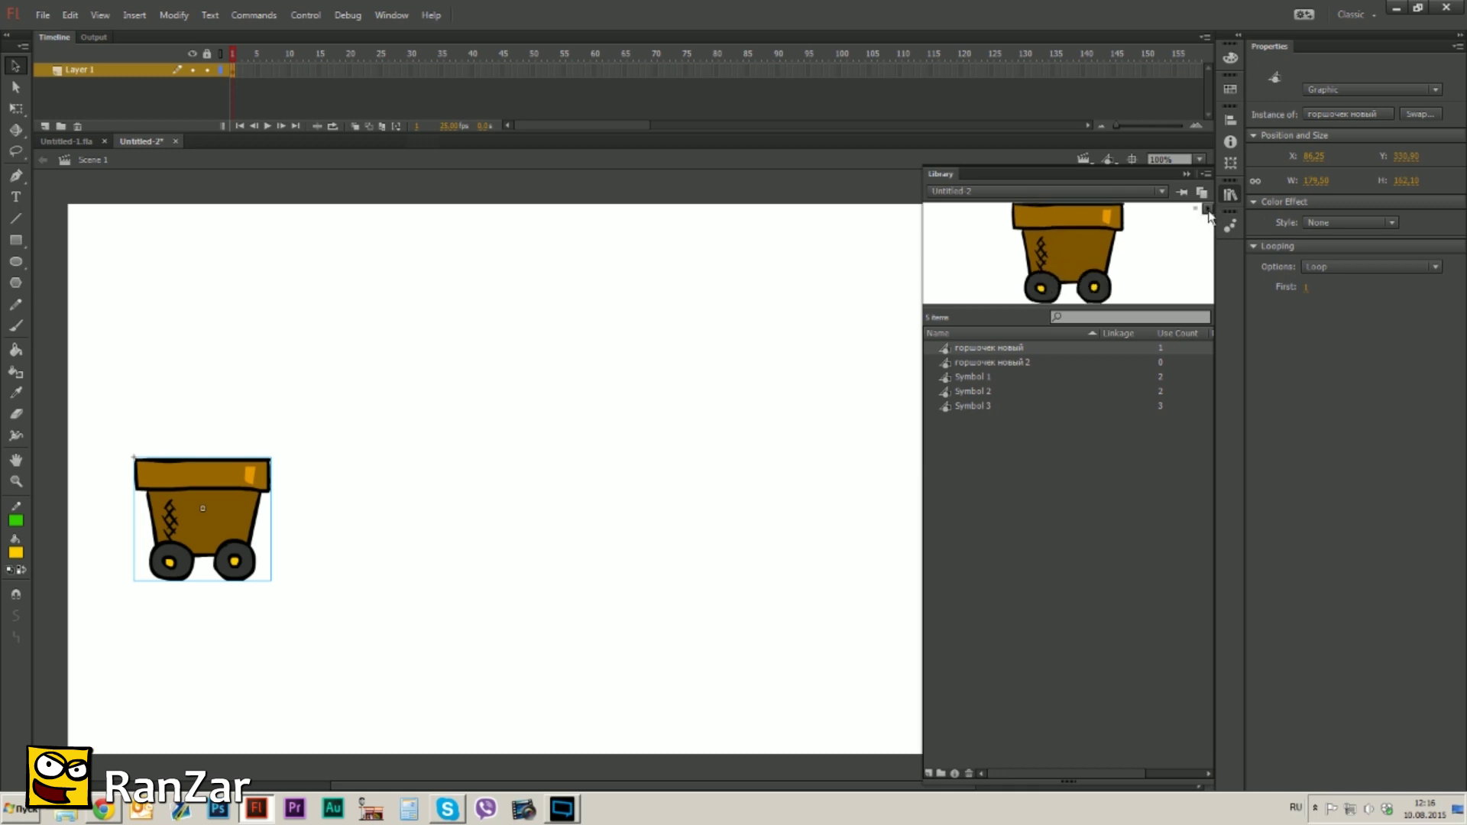
left_click(997, 365)
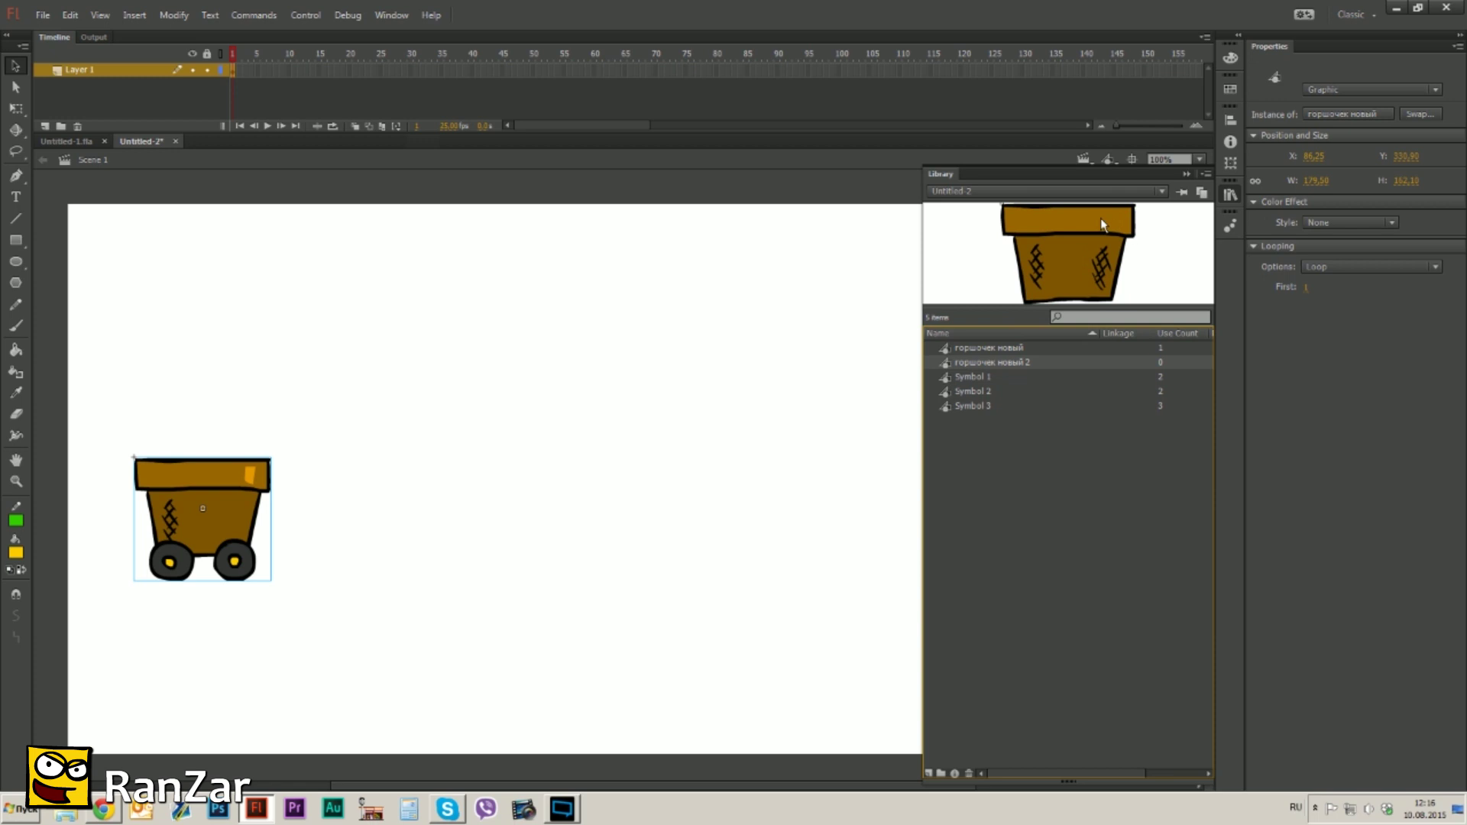
- Swap the cart instance on the stage for the symbol горшочек новый 2
right_click(211, 546)
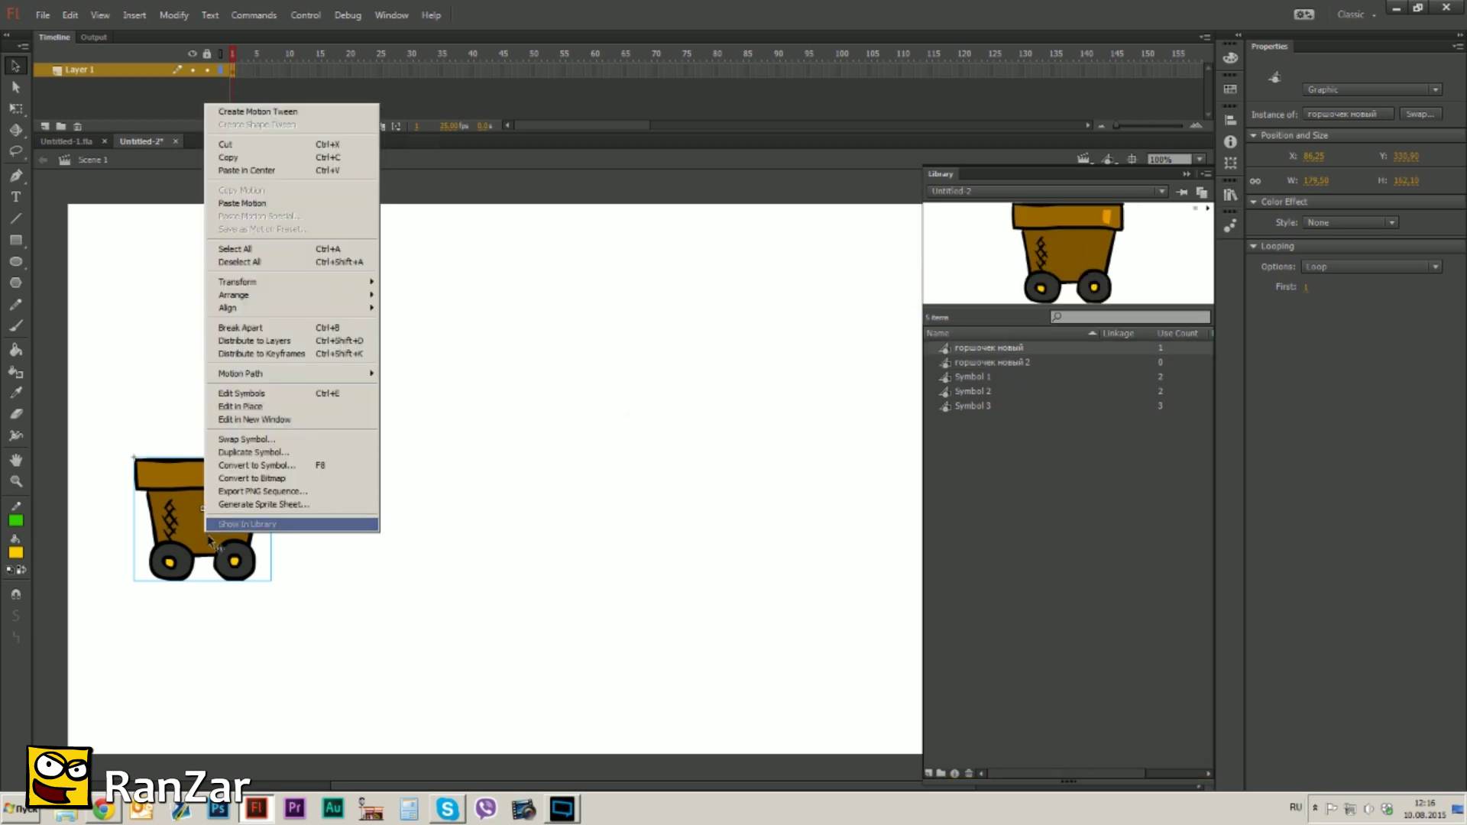
left_click(264, 442)
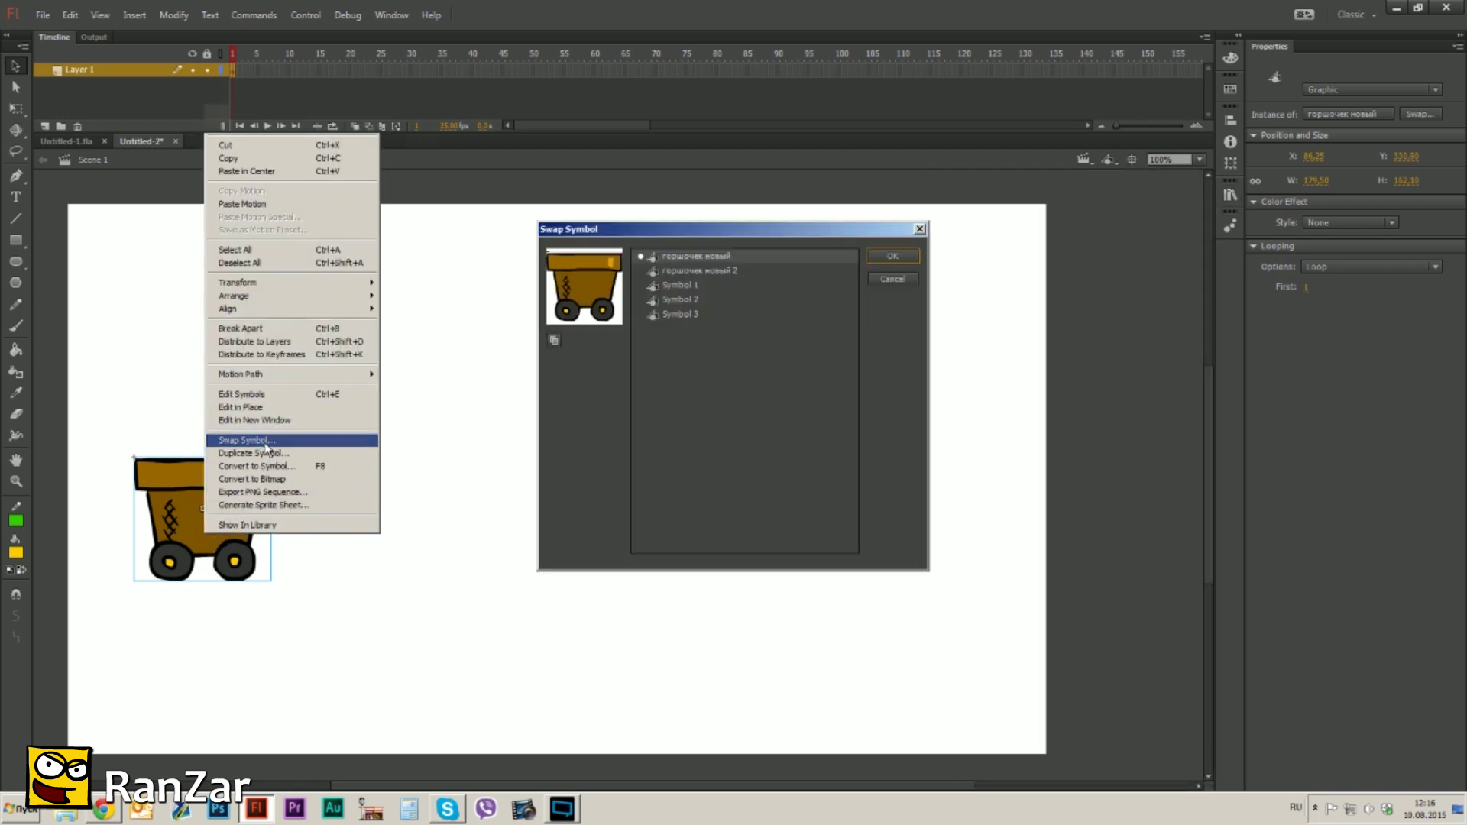
left_click(708, 269)
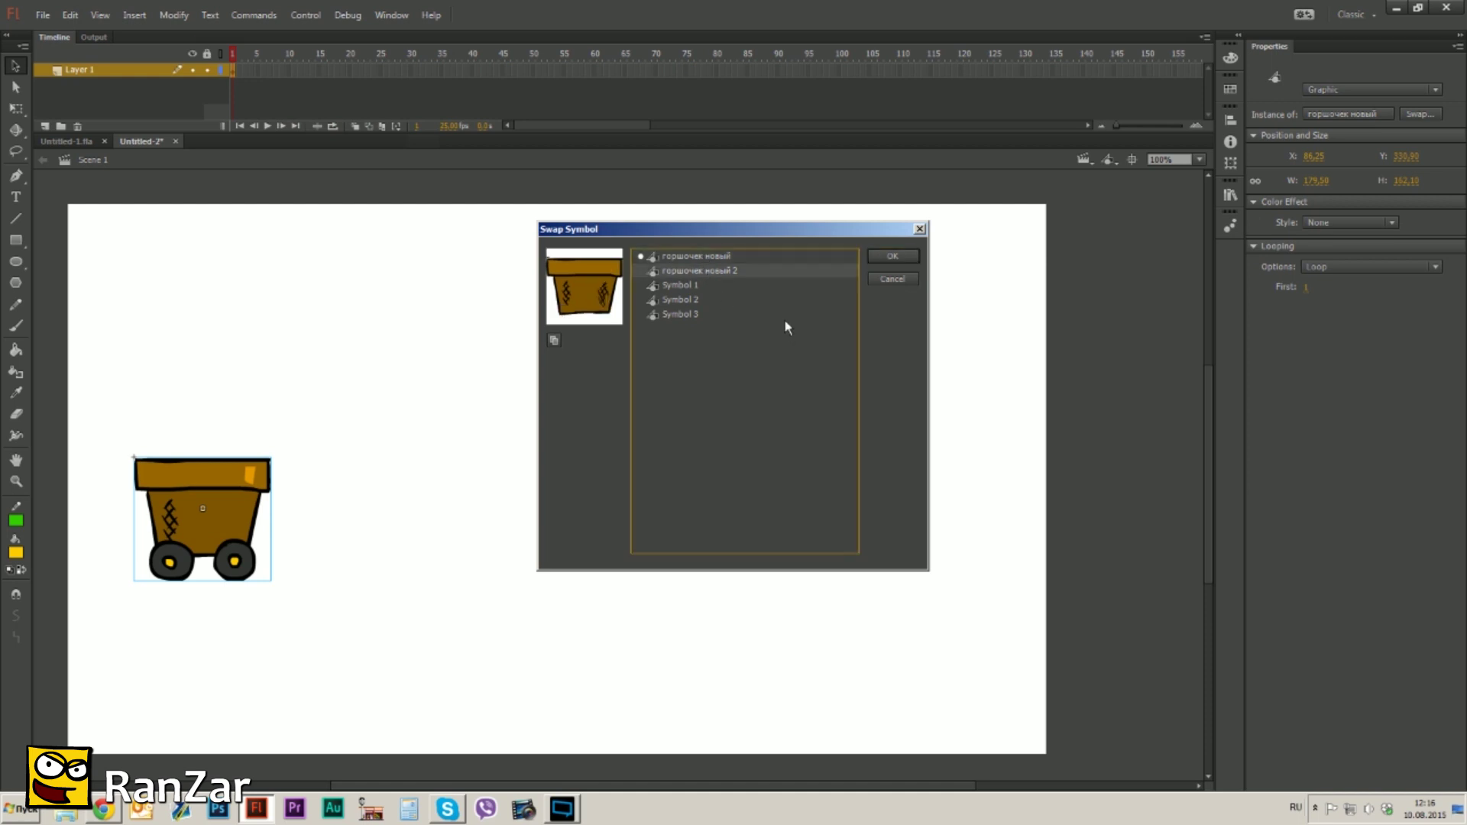
left_click(892, 257)
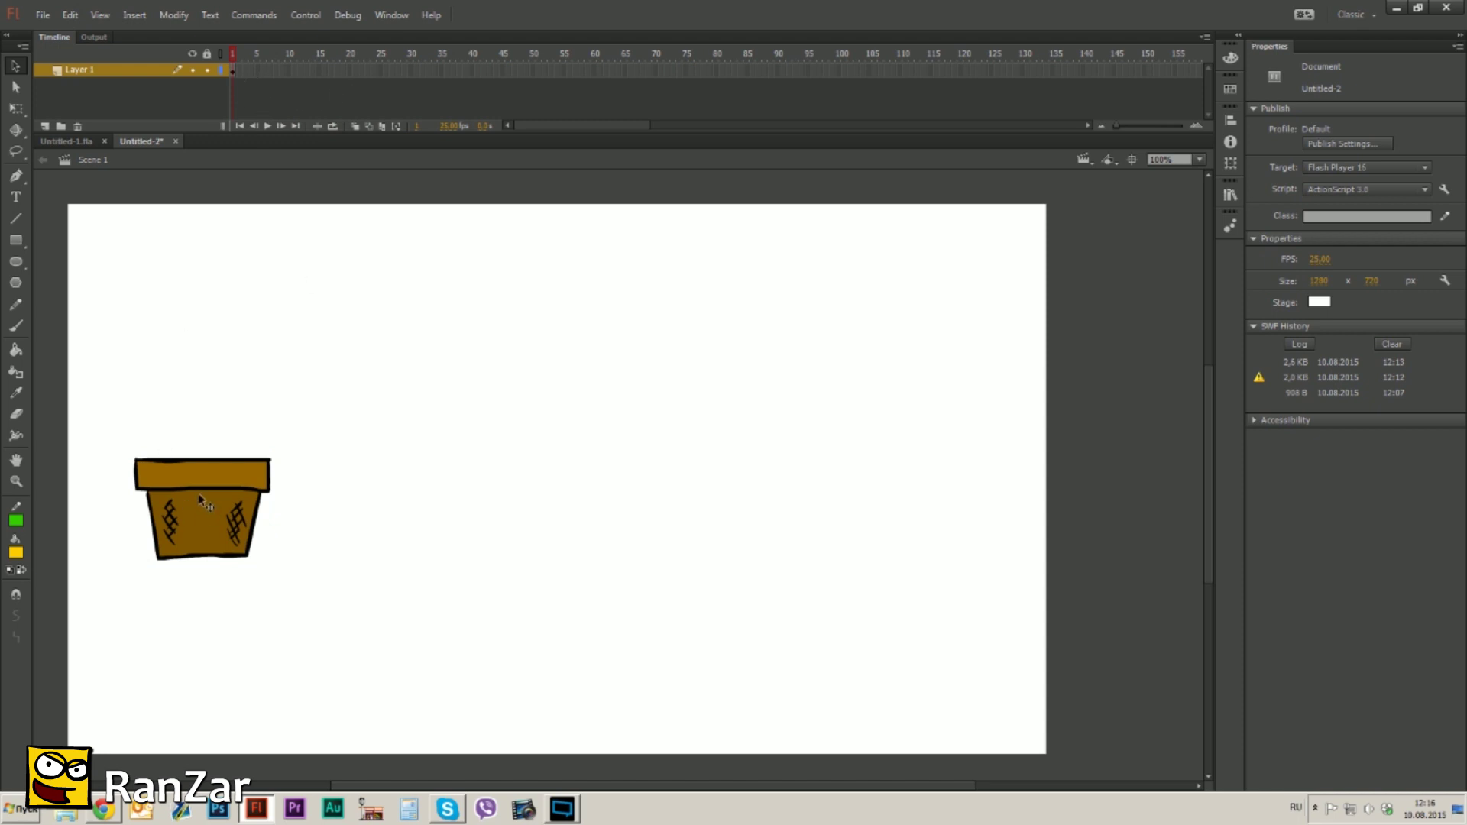
- Open the swapped pot symbol for editing, examine its contents and return to Scene 1
double_click(222, 523)
left_click(219, 526)
left_click(226, 395)
left_click(224, 515)
left_click(239, 530)
left_click(269, 544)
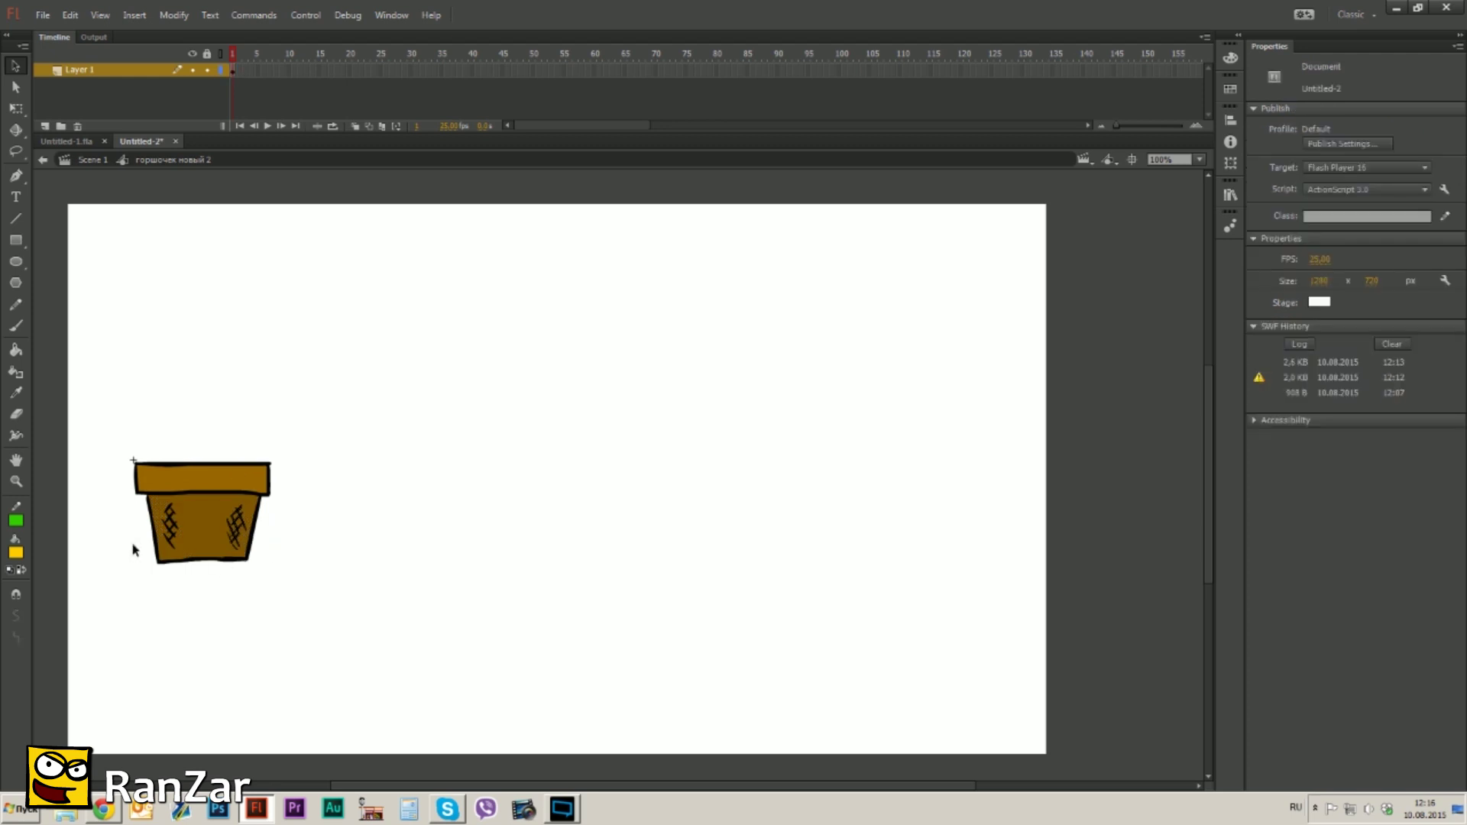
left_click(92, 161)
left_click(196, 344)
- Swap the pot instance back to the wheeled symbol горшочек новый
right_click(217, 500)
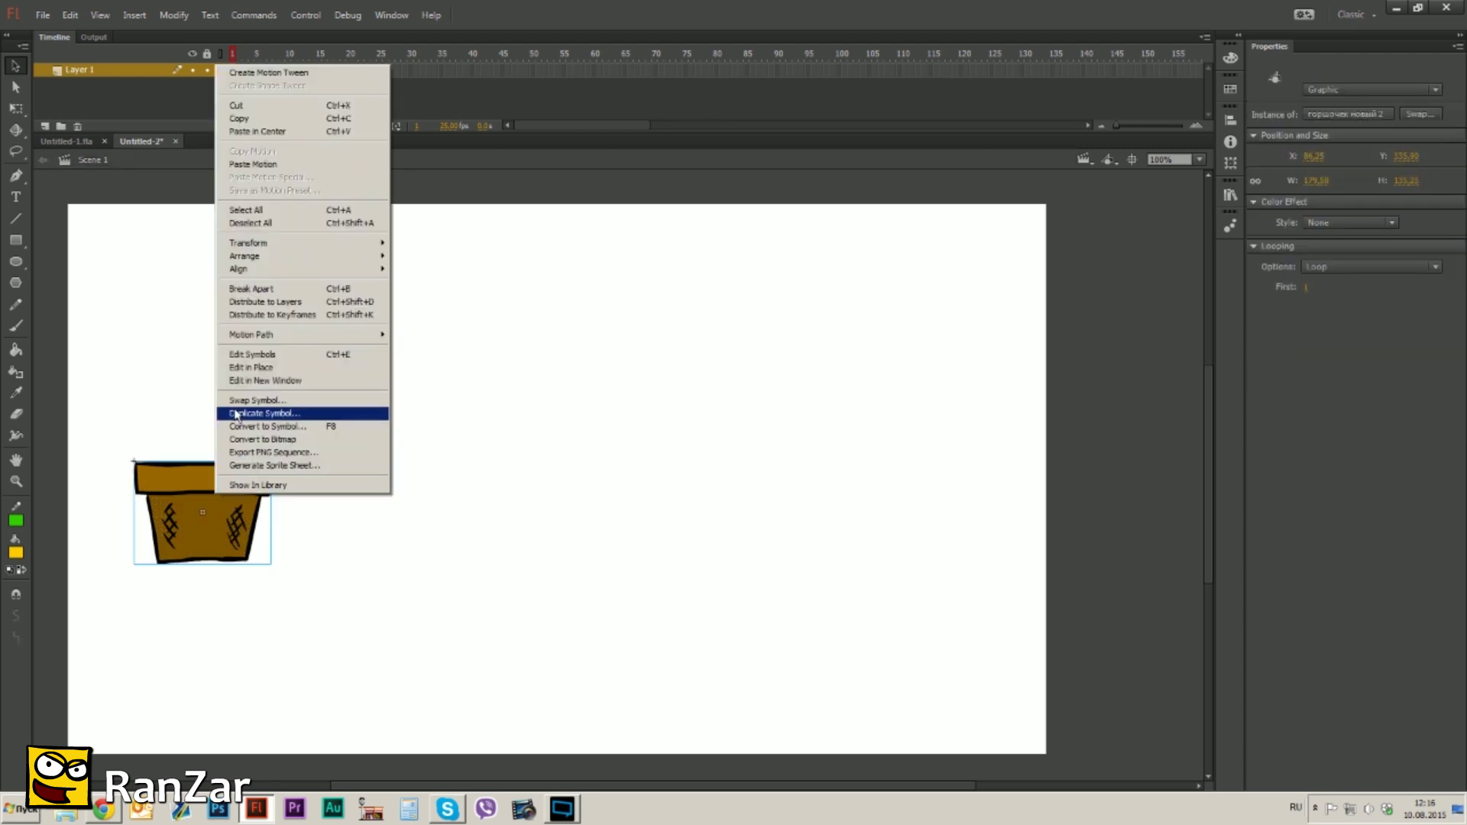
left_click(244, 402)
left_click(709, 257)
left_click(893, 256)
left_click(642, 317)
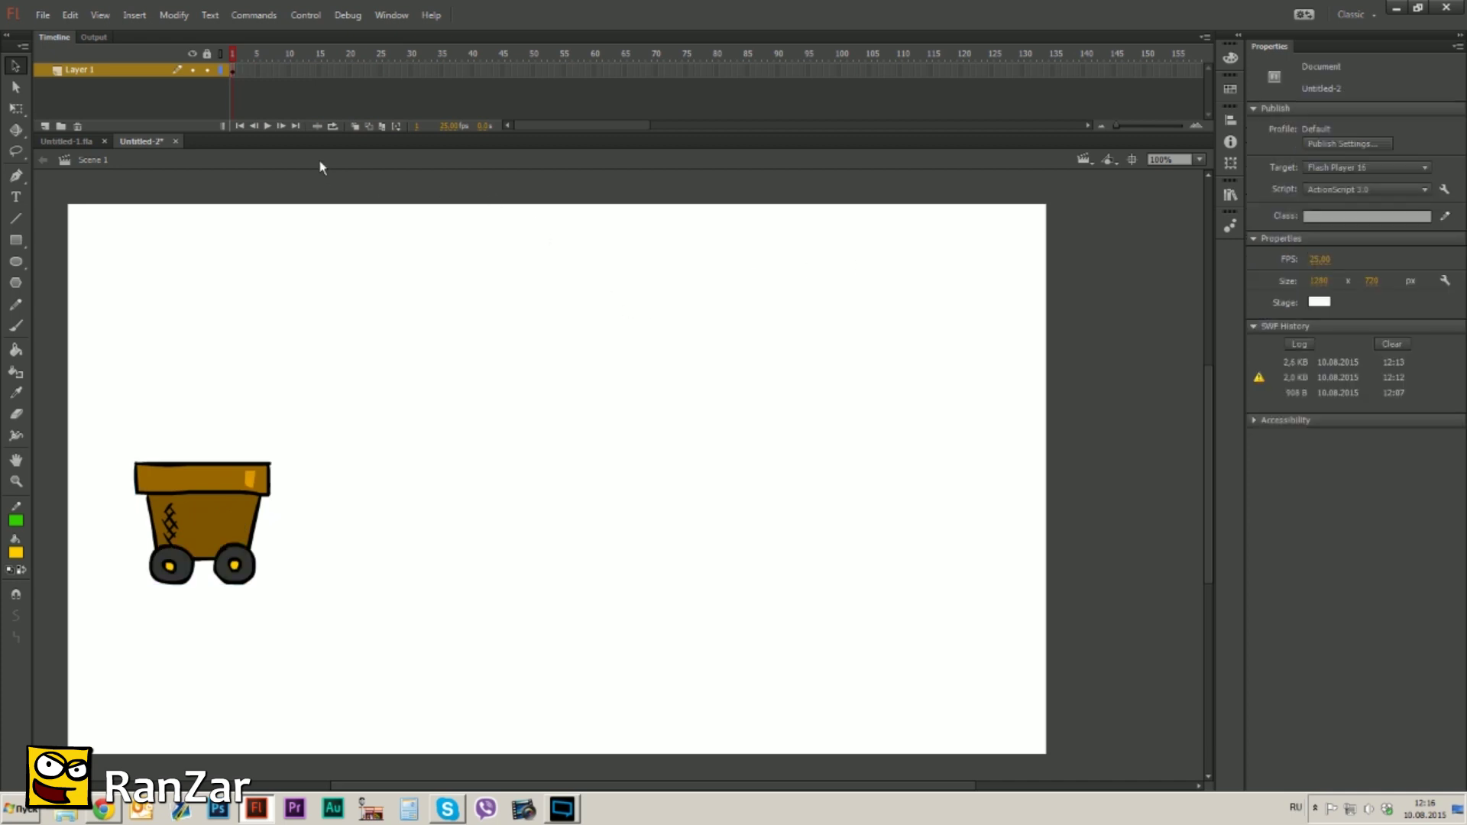
- Build a classic tween on Layer 1 from frame 1 to a keyframe at frame 15, moving the cart right to X 386.25 at its end
right_click(257, 70)
left_click(305, 107)
left_click_drag(258, 55, 231, 68)
left_click(318, 71)
key("shift+Right")
key("shift+Right")
key("shift+Right")
key("shift+Right")
key("shift+Right")
key("shift+Right")
key("shift+Right")
key("shift+Right")
key("shift+Right")
key("shift+Right")
key("shift+Right")
key("shift+Right")
key("shift+Right")
key("shift+Right")
key("shift+Right")
key("shift+Right")
key("shift+Right")
key("shift+Right")
key("shift+Right")
key("shift+Right")
- Swap the cart at frame 1 for the symbol горшочек новый 2 and play the tween
right_click(208, 477)
left_click(295, 393)
left_click(673, 265)
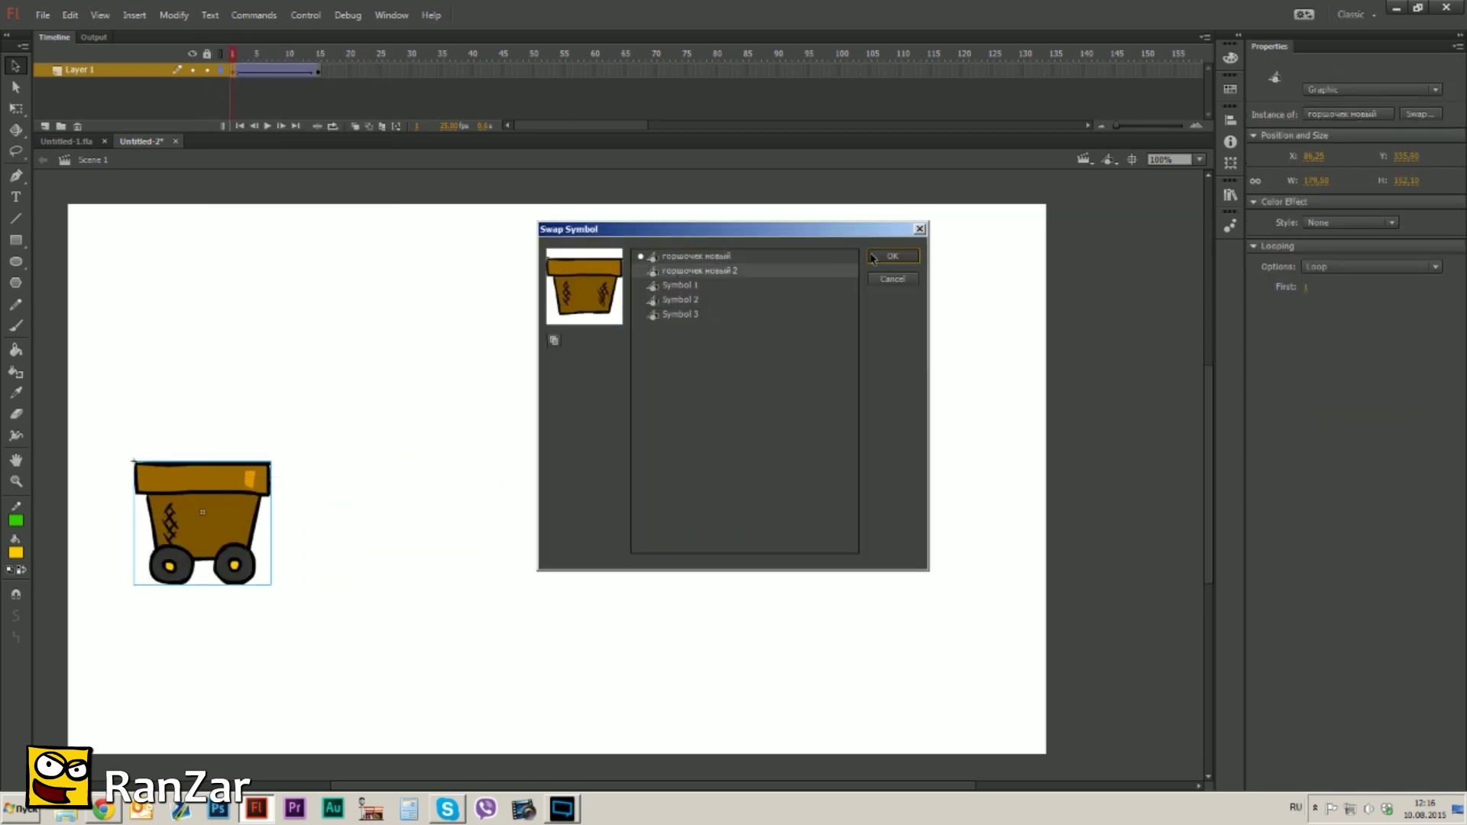
left_click(893, 256)
key("Return")
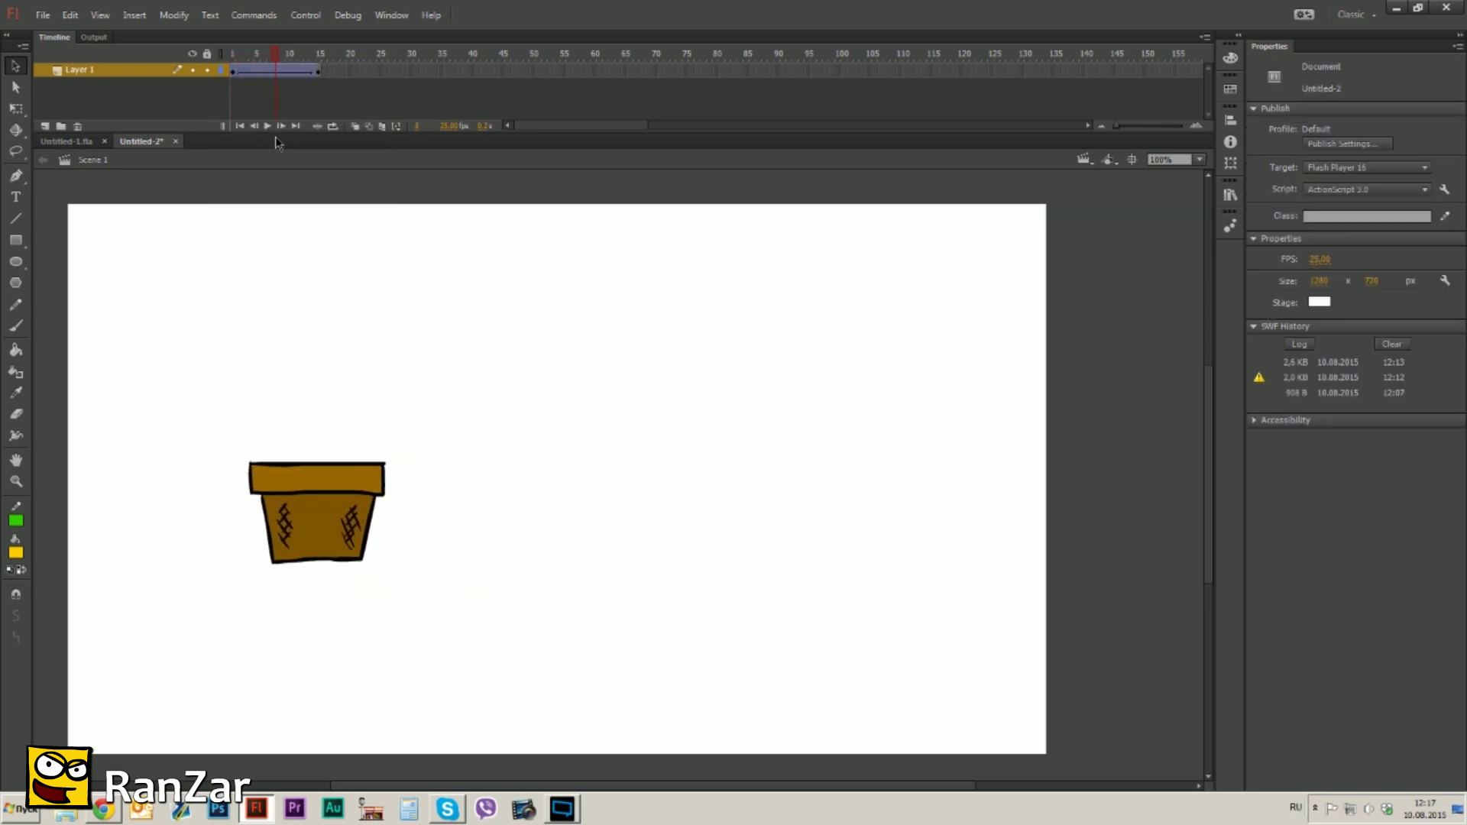
left_click_drag(312, 162, 328, 165)
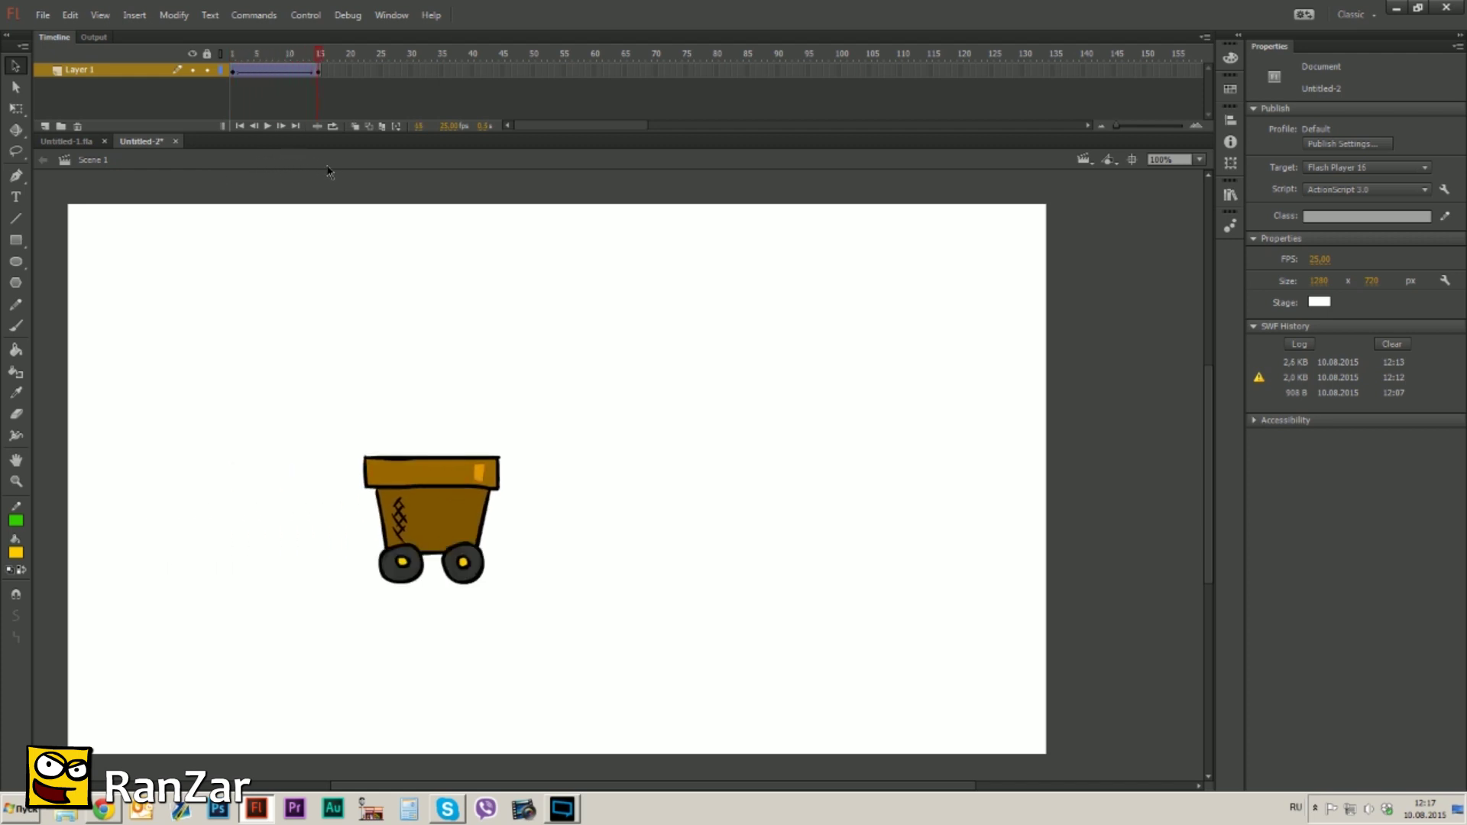
- Swap the cart at the frame 15 keyframe for the symbol горшочек новый 2
left_click(319, 70)
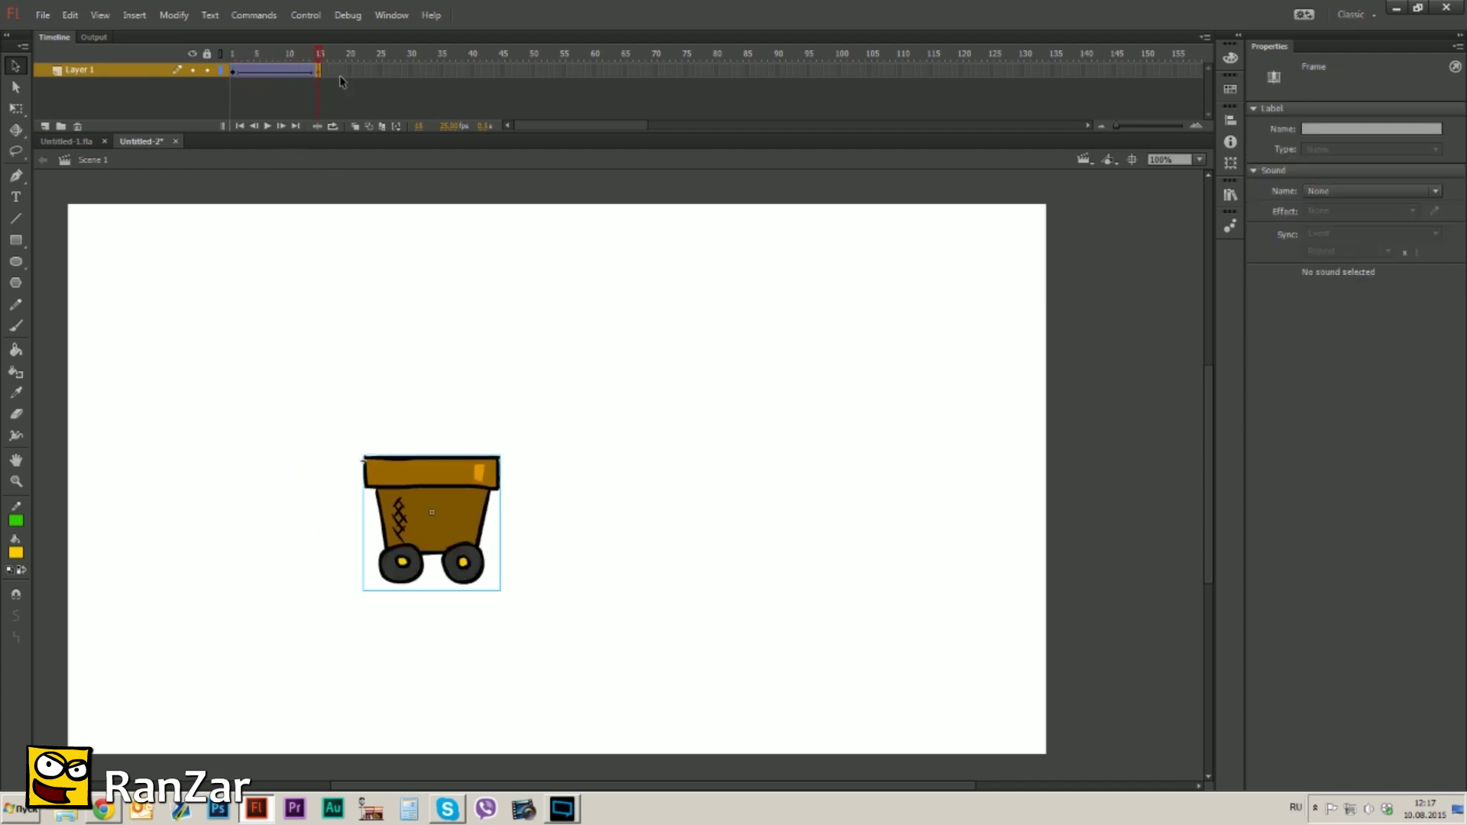
right_click(413, 477)
left_click(459, 380)
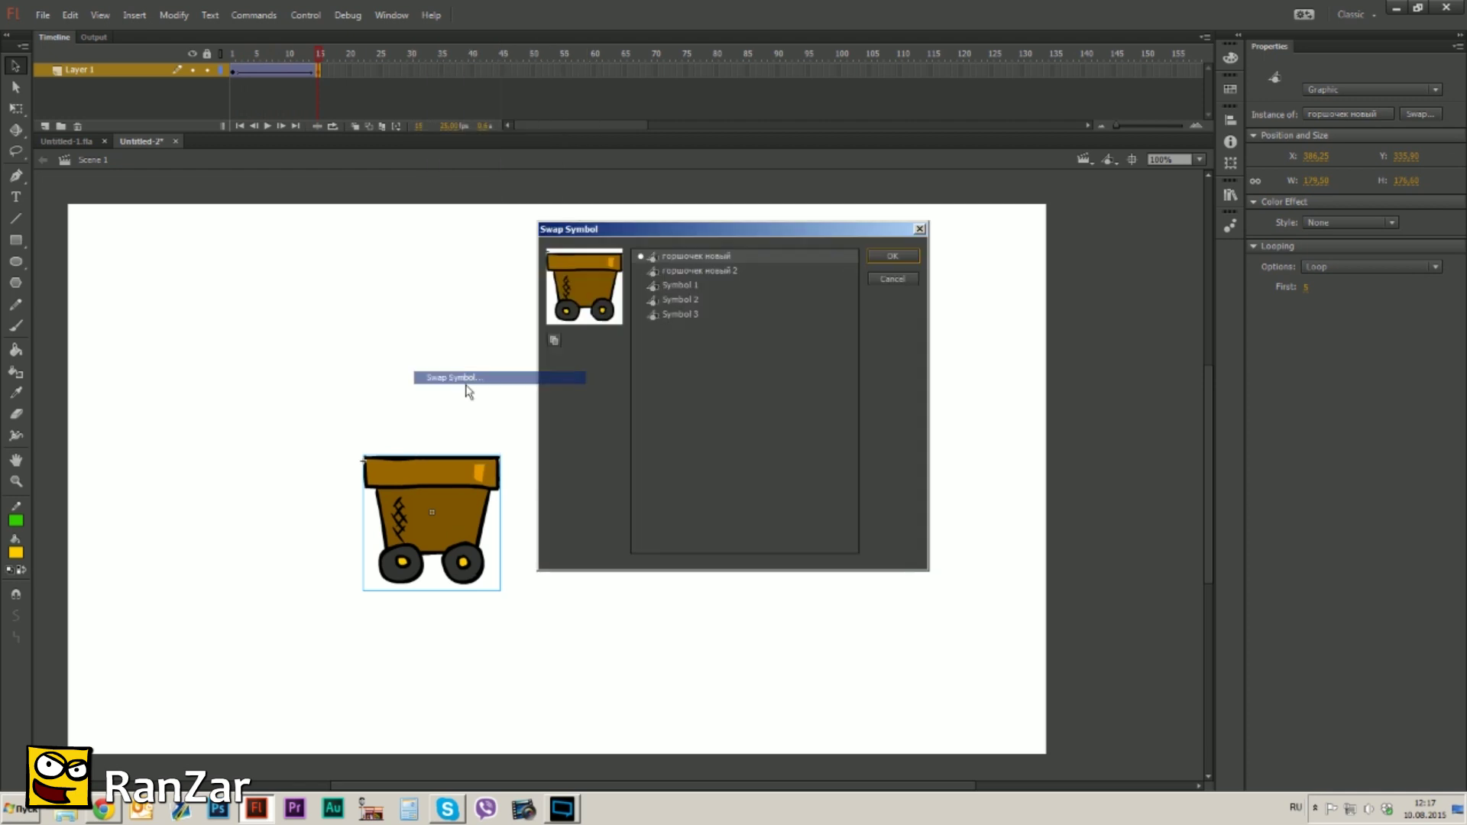
left_click(711, 270)
left_click(889, 258)
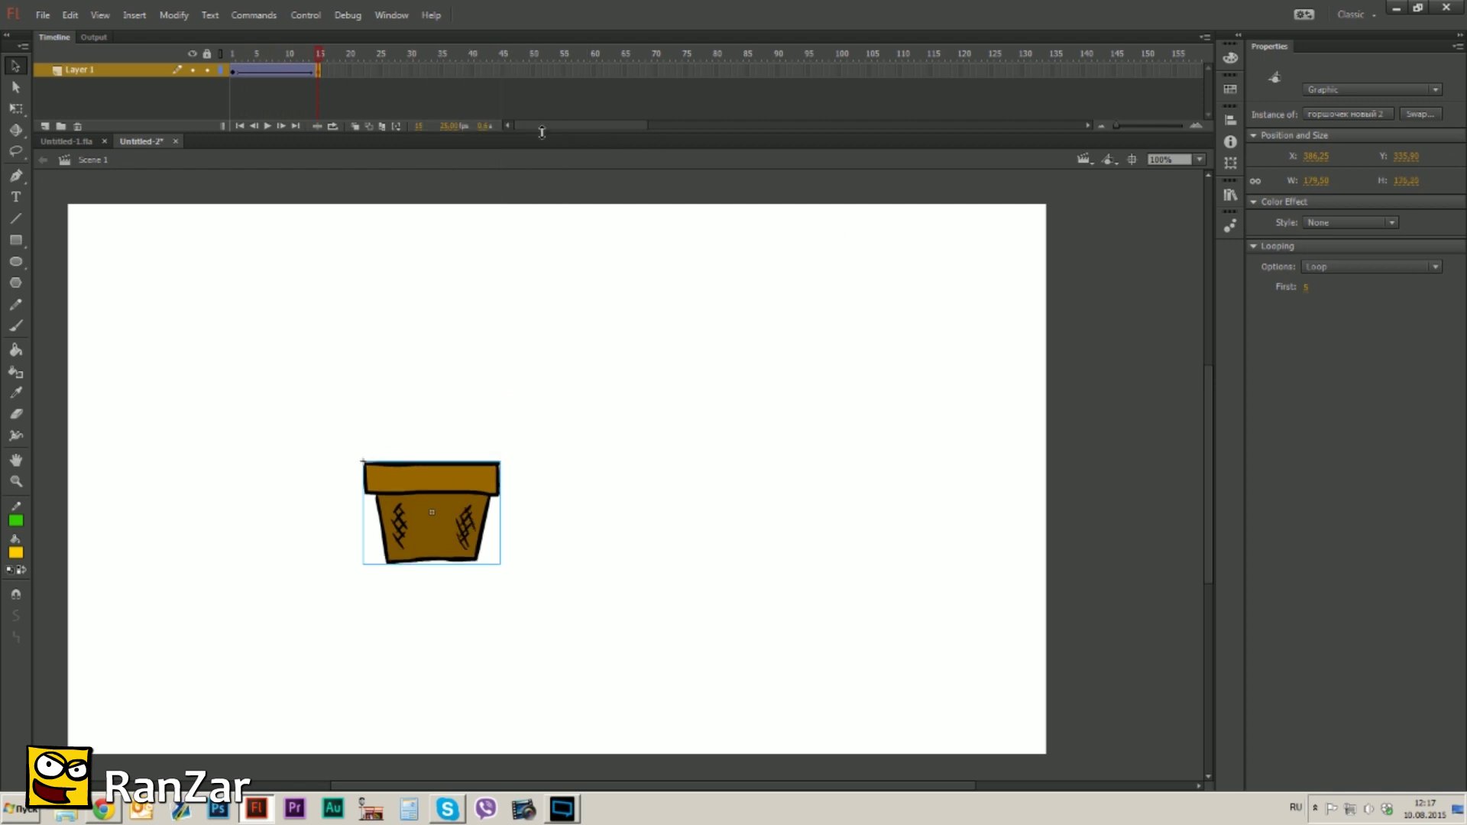
- Go back to frame 1, turn on Edit Multiple Frames across frames 1 to 15 and select the first keyframe's pot
left_click_drag(320, 55, 196, 195)
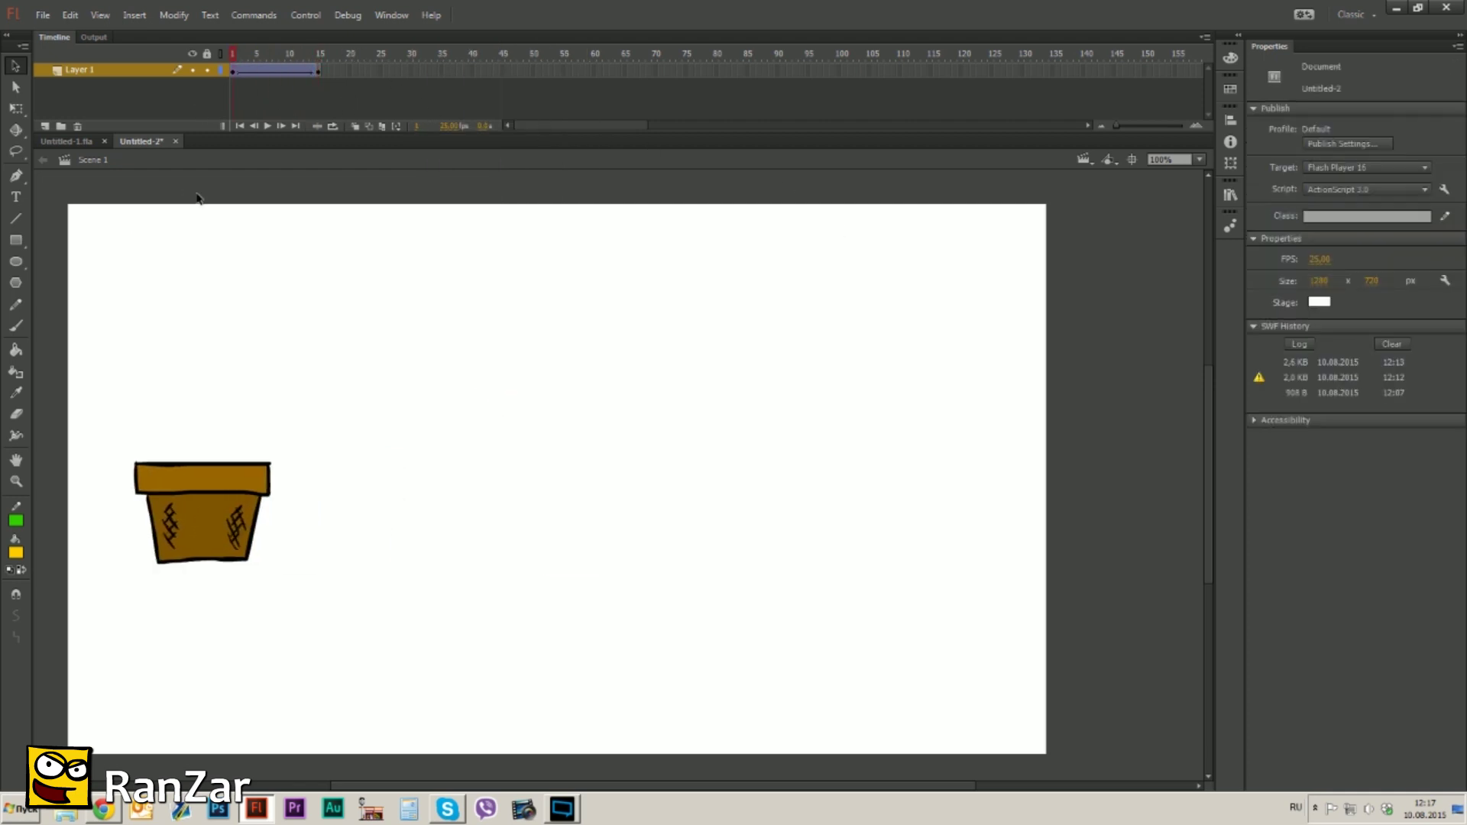
left_click(383, 127)
left_click_drag(252, 61, 333, 71)
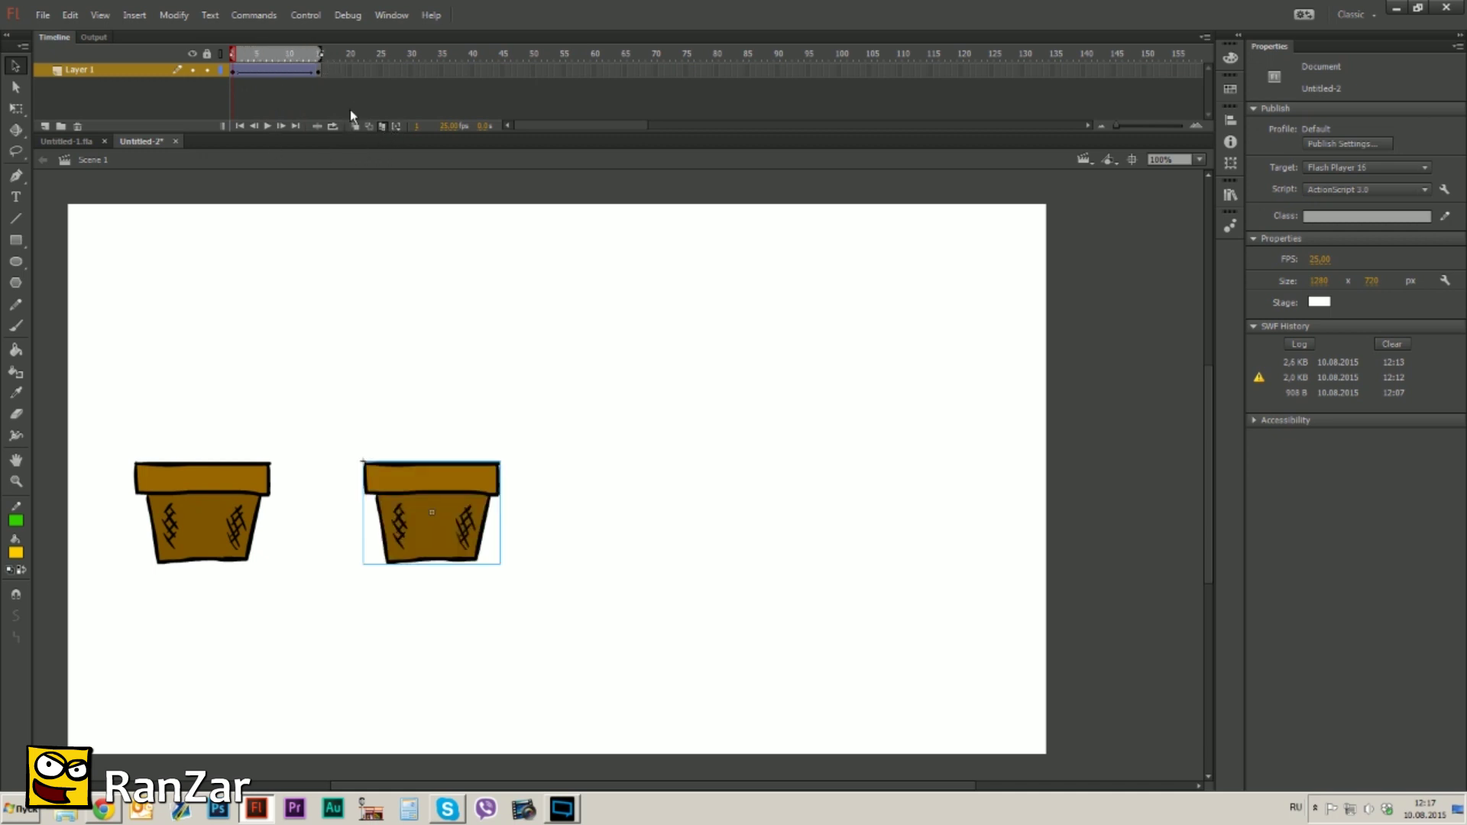
left_click(209, 521)
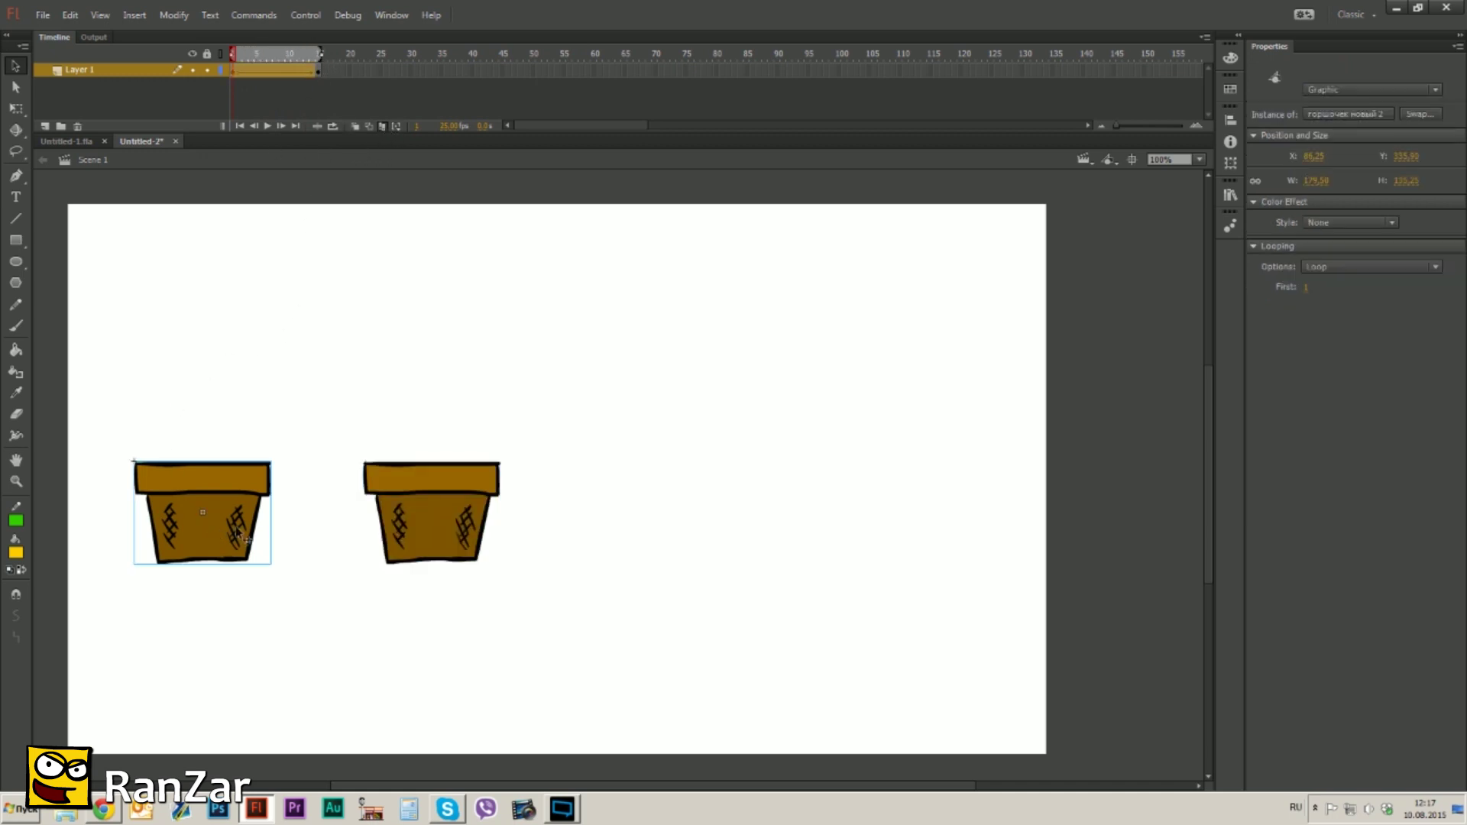
- Select the pots in both keyframes, swap them together for the symbol горшочек новый, and turn off Edit Multiple Frames
left_click(431, 509)
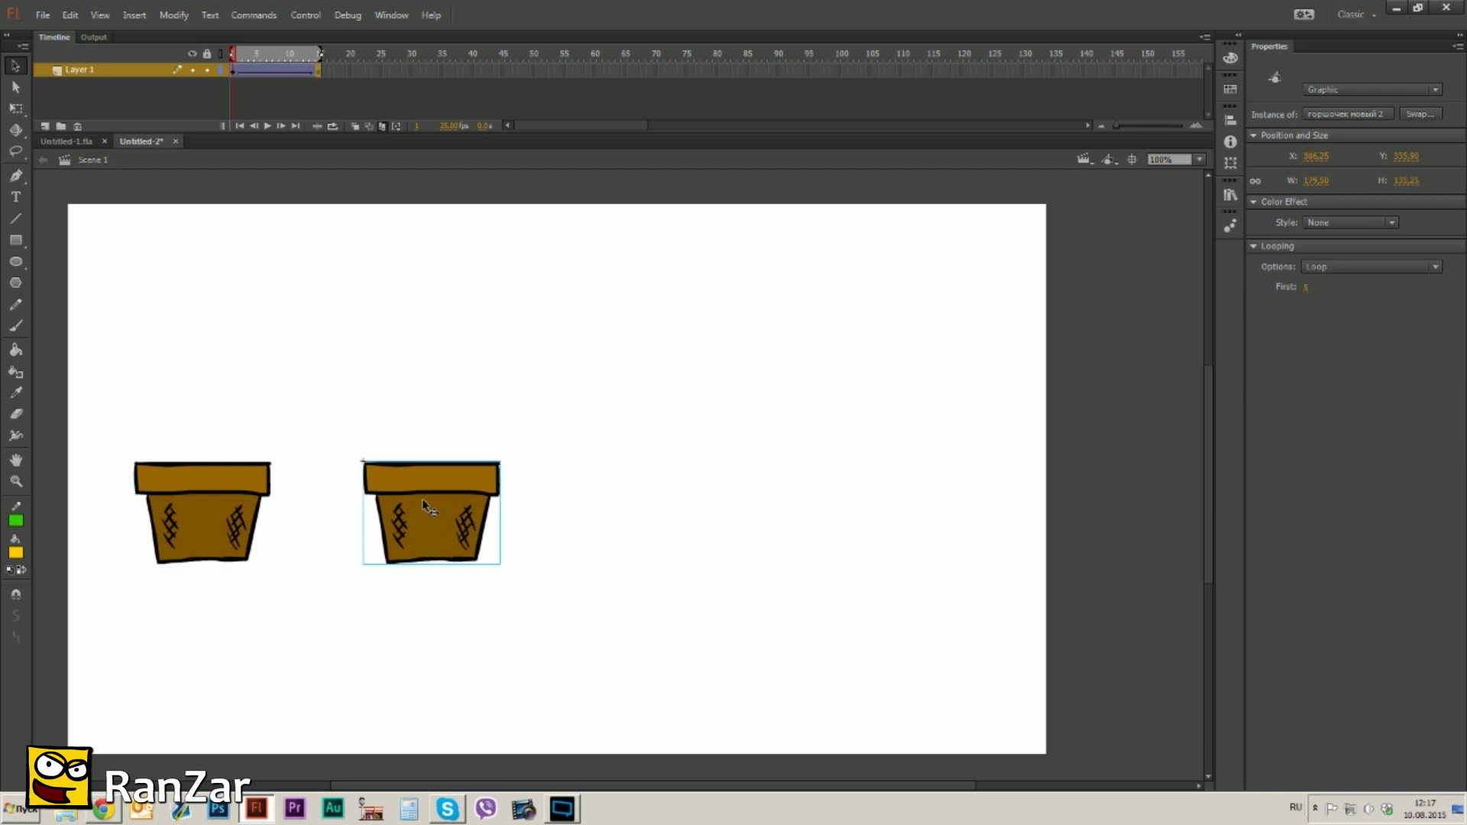
key("ctrl+a")
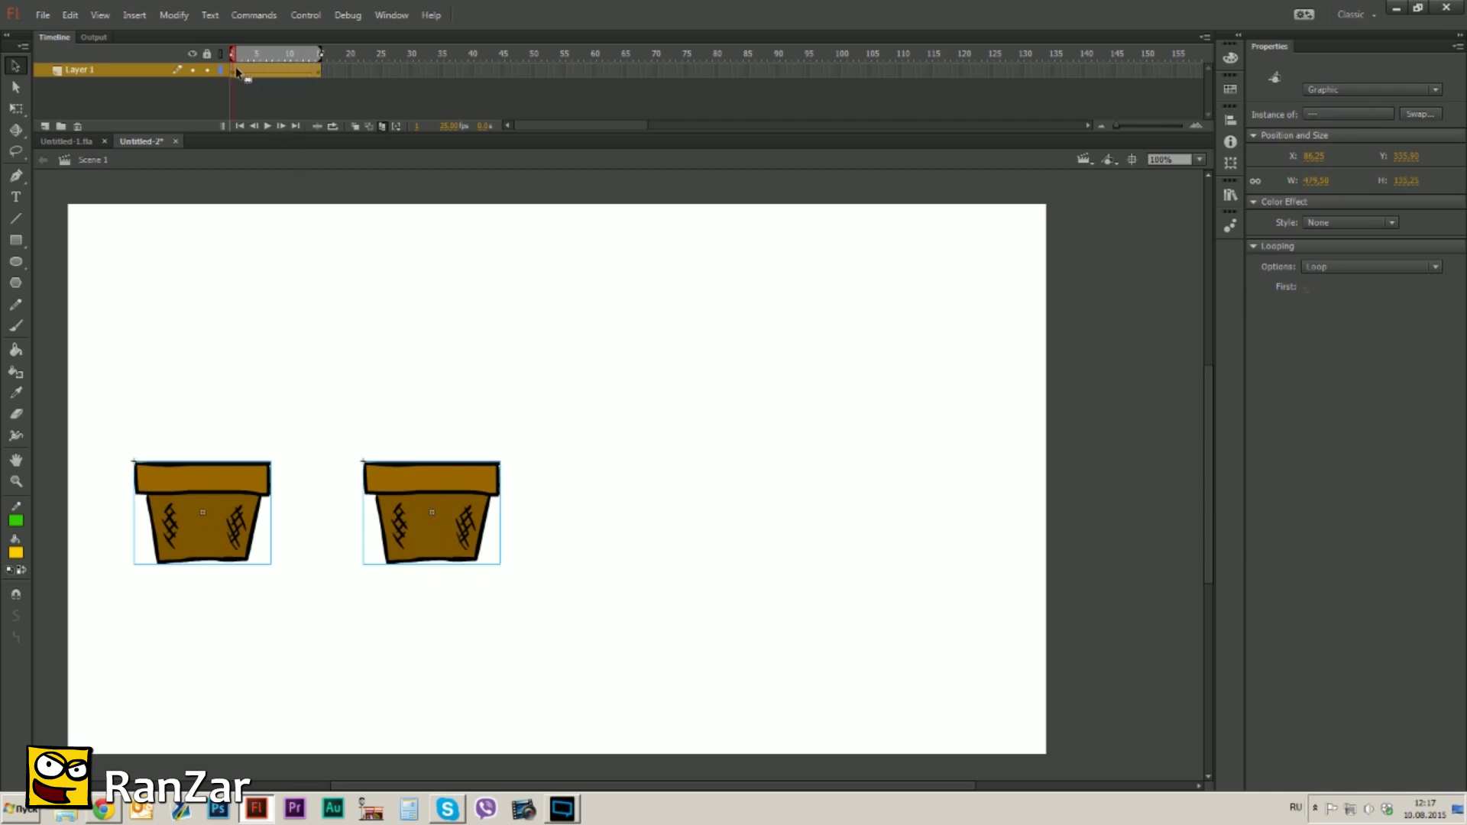
right_click(234, 506)
left_click(266, 442)
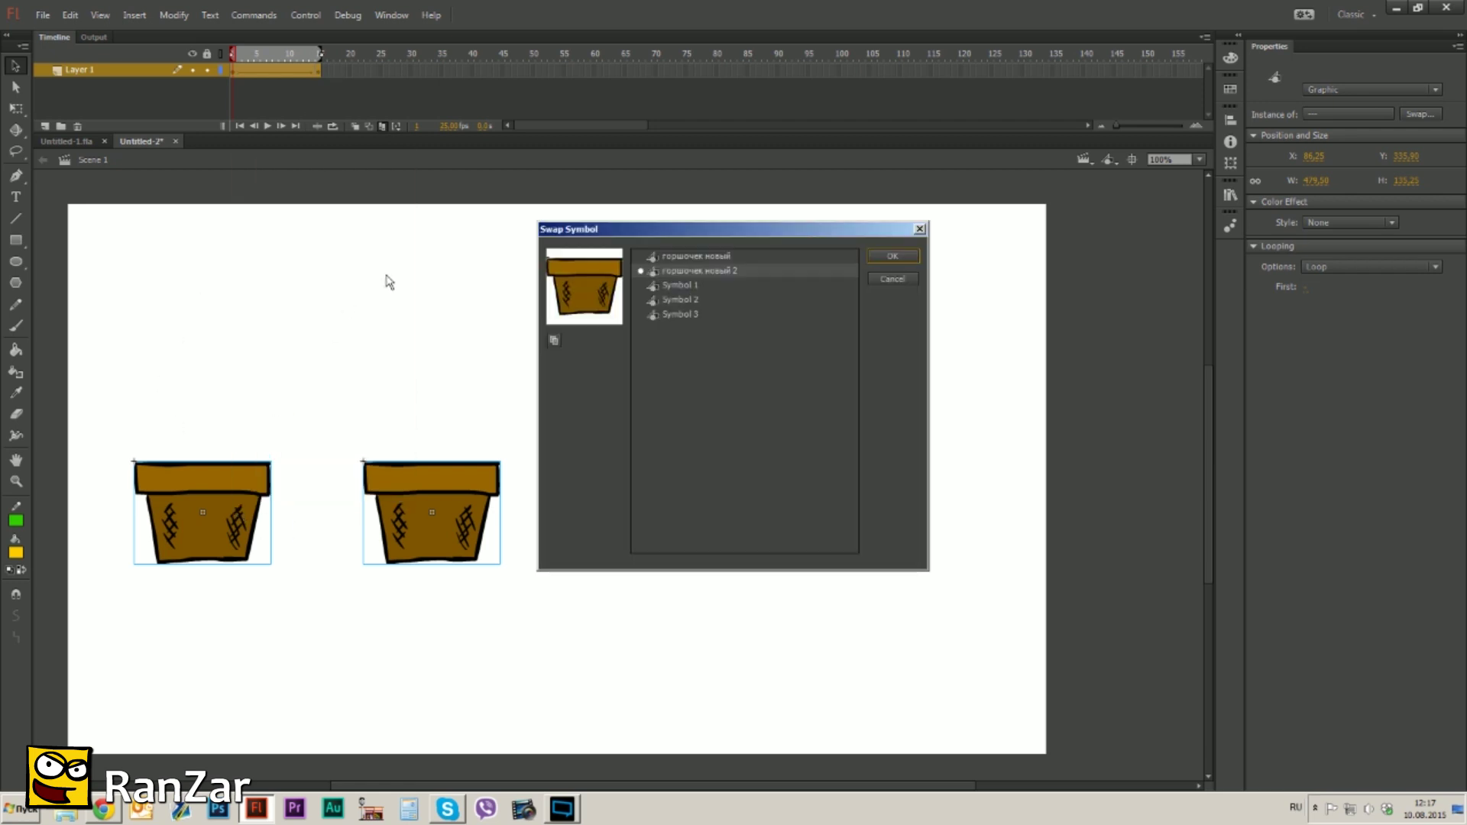
left_click(694, 258)
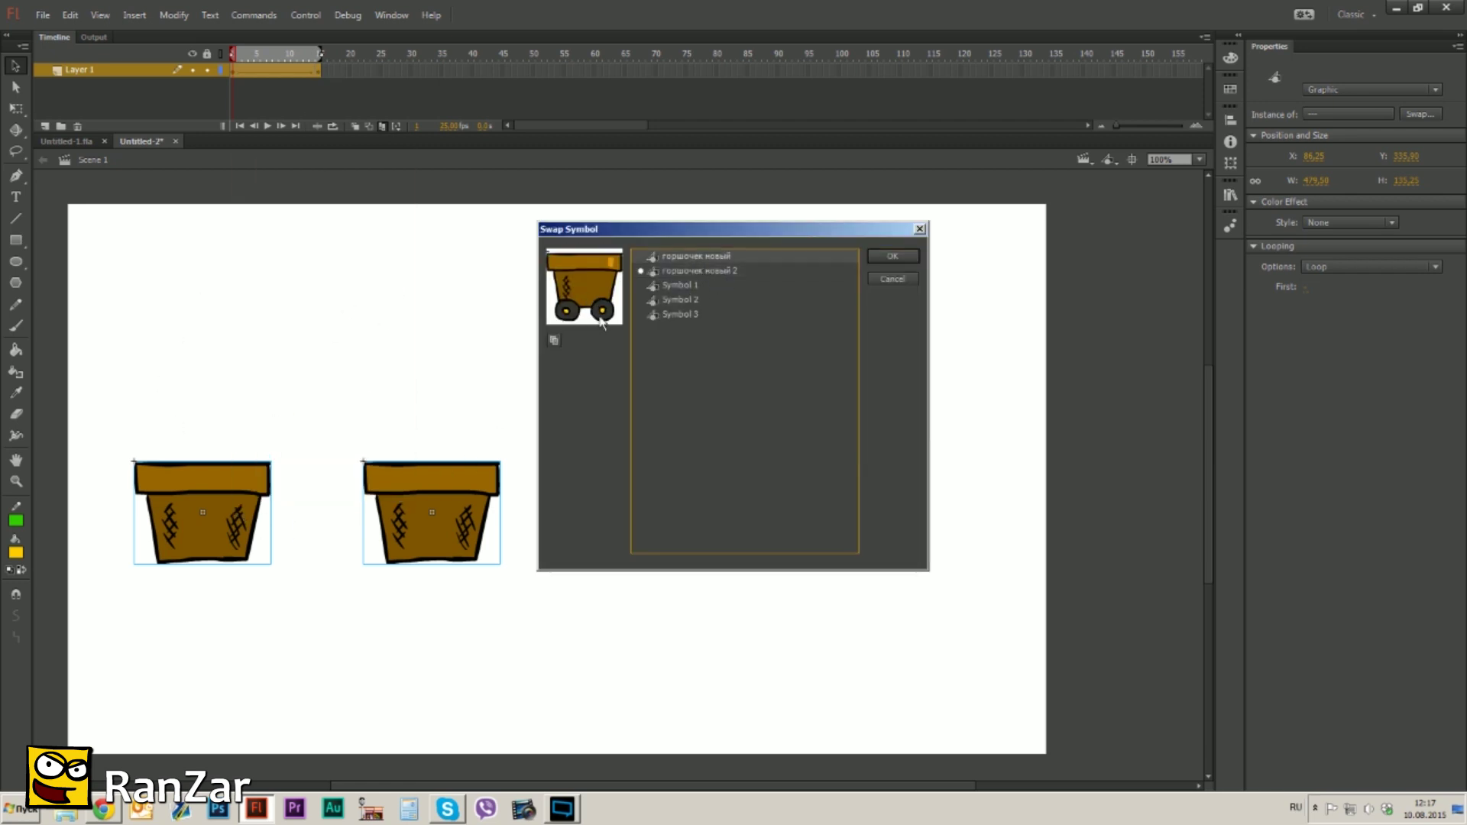
left_click(893, 257)
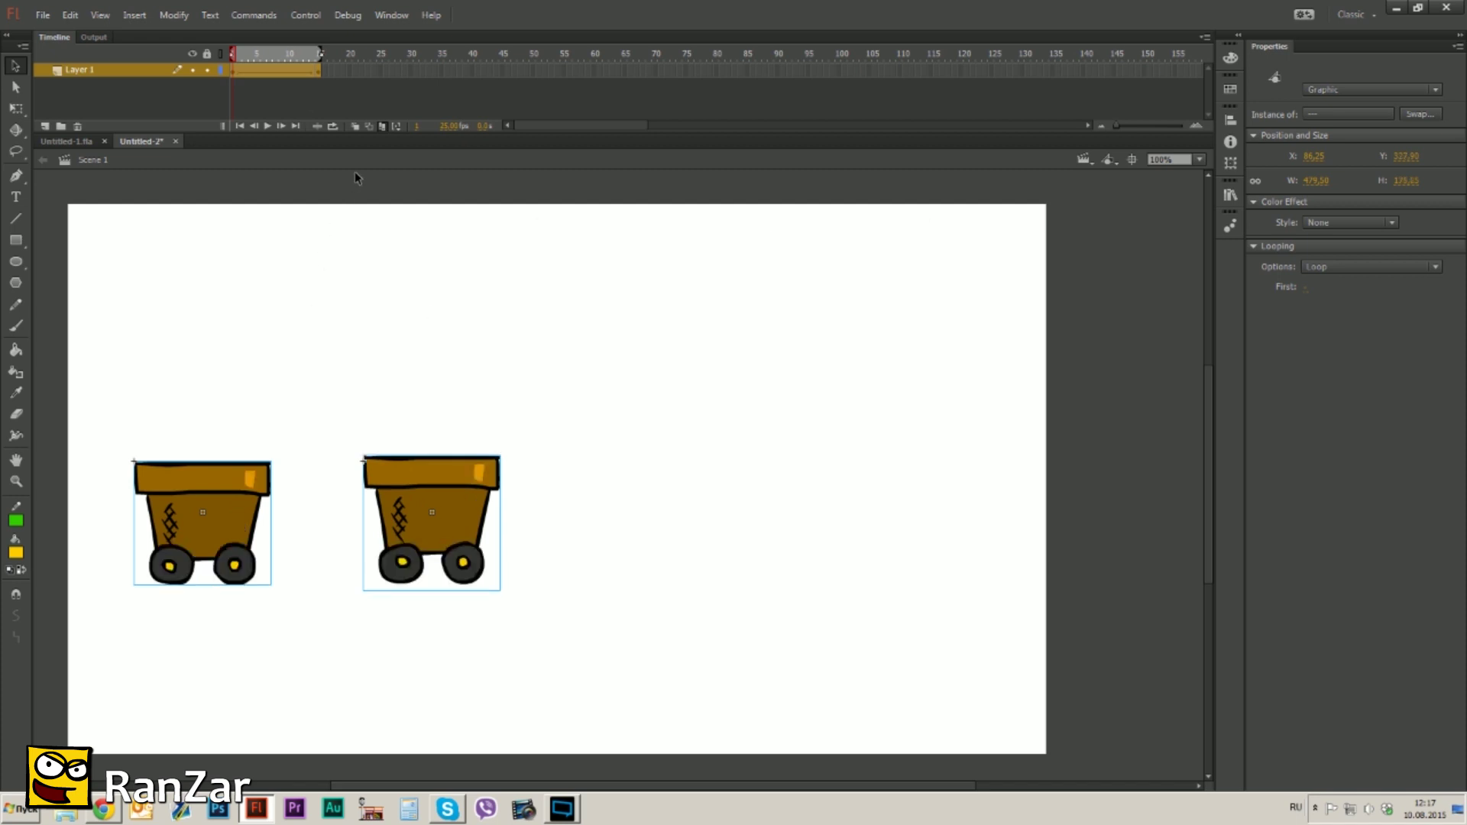
left_click(385, 126)
left_click_drag(234, 56, 218, 117)
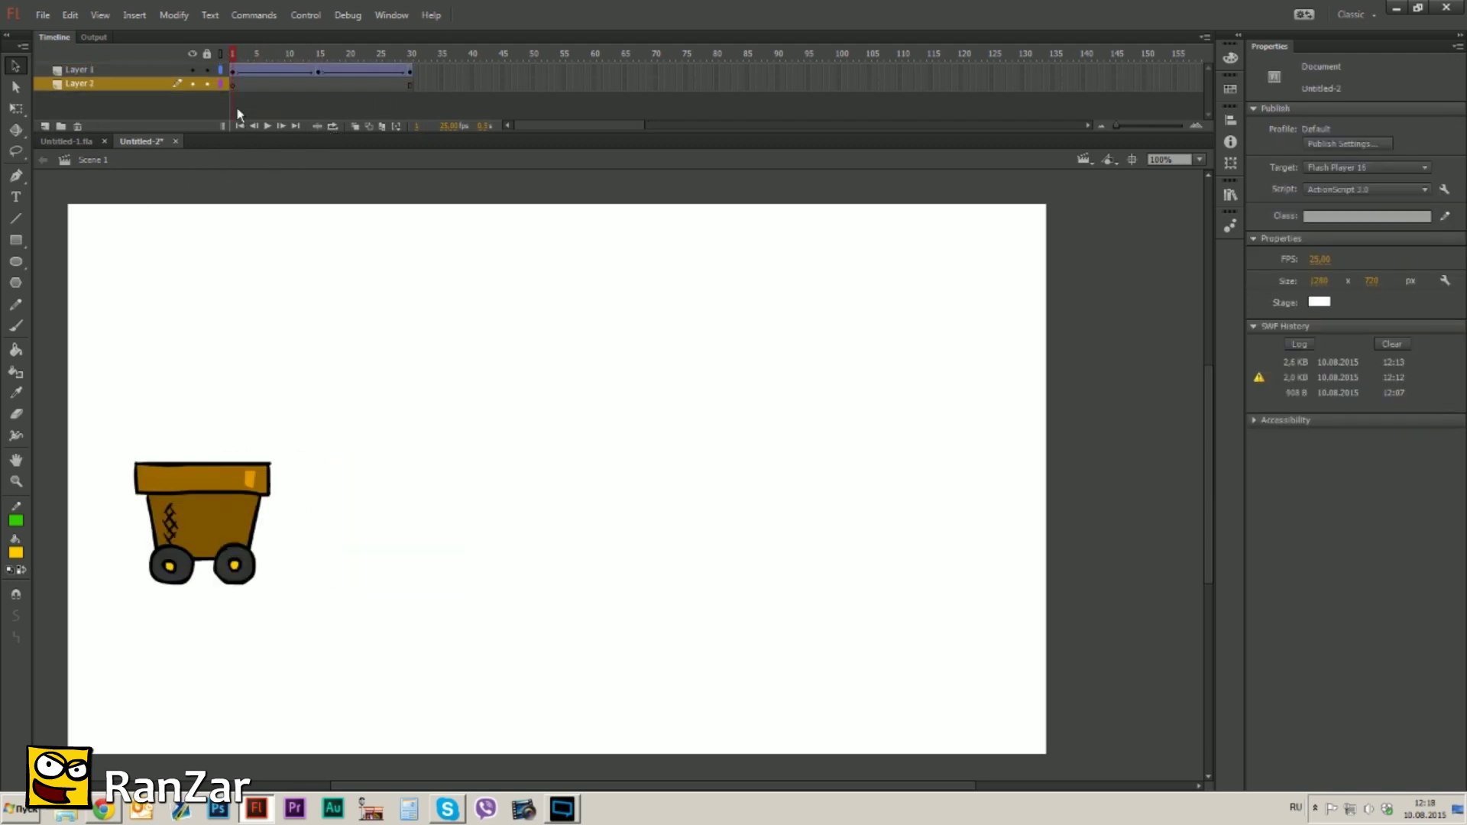
- Brush an uneven olive ground outline beneath the cart on Layer 2 and fill it with the same colour
left_click(16, 552)
left_click(125, 334)
key("b")
left_click_drag(118, 585, 920, 578)
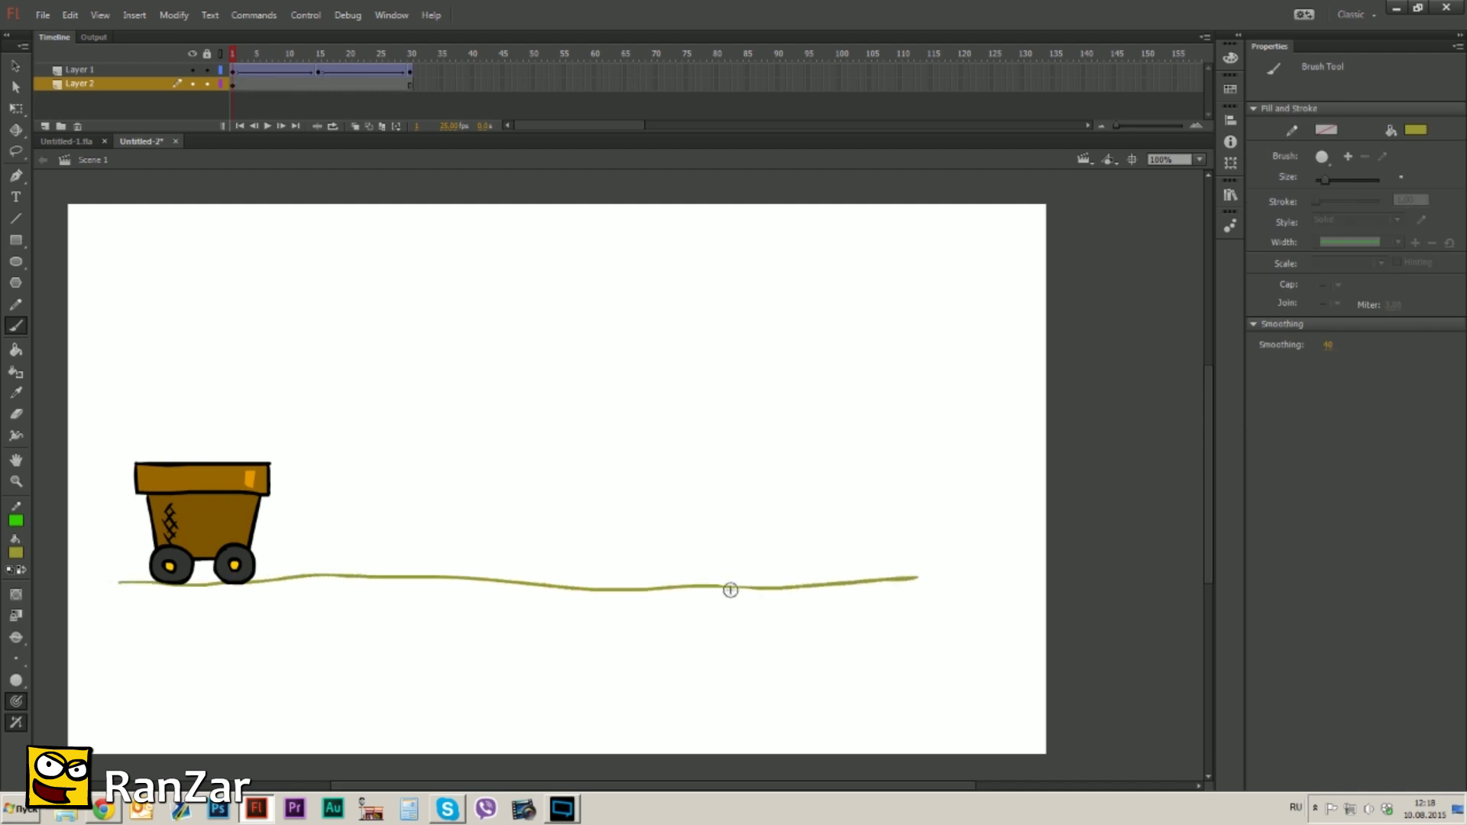
mouse_move(117, 598)
left_mouse_down()
mouse_move(243, 617)
mouse_move(514, 616)
mouse_move(161, 623)
mouse_move(370, 655)
mouse_move(732, 636)
mouse_move(918, 578)
left_mouse_up()
key("ctrl+z")
key("k")
left_click(210, 622)
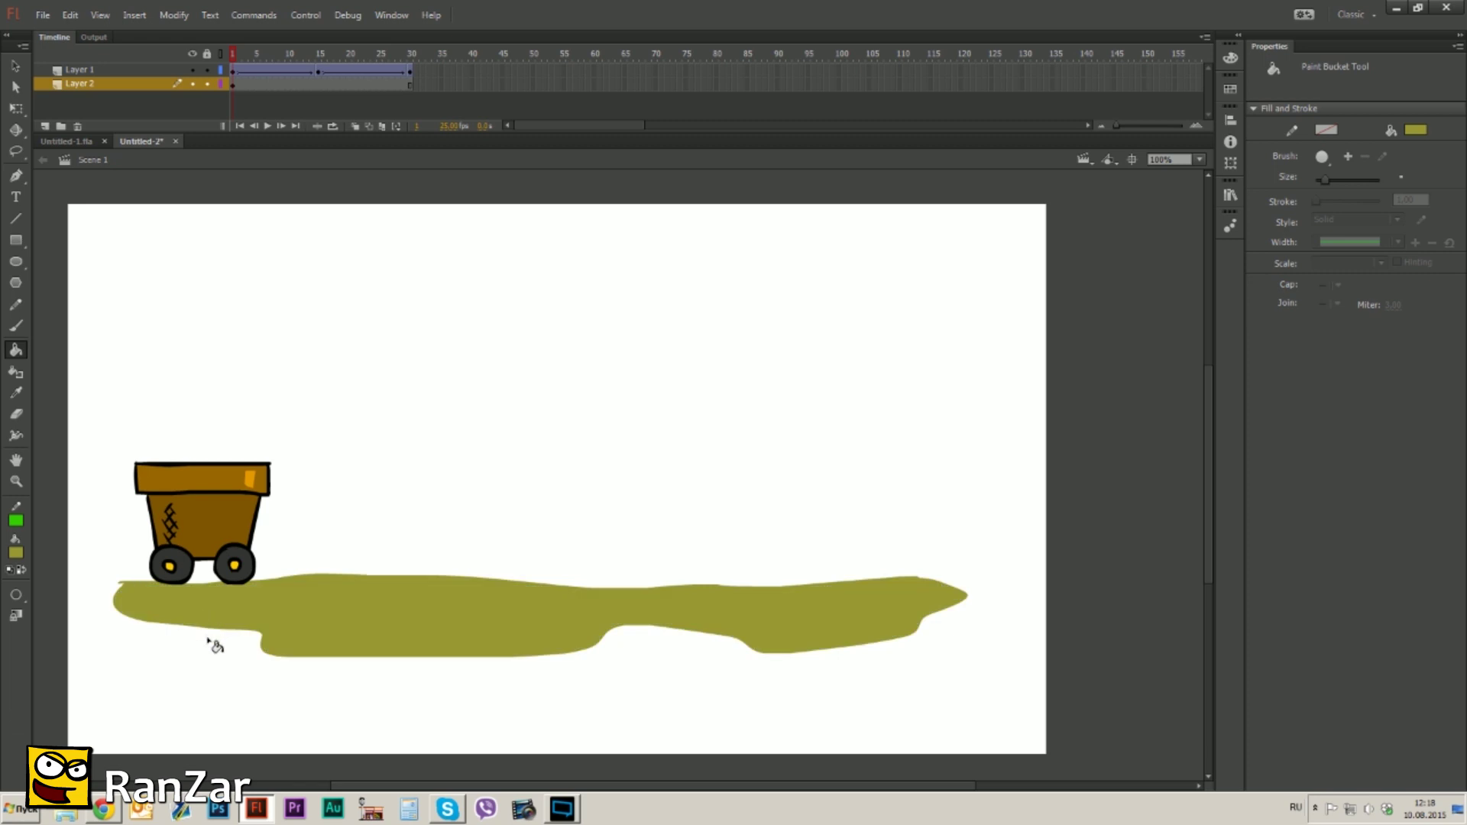
- Scrub through the timeline to frame 30 and play the cart's movement over the ground
left_click(15, 66)
left_click_drag(241, 54, 450, 74)
key("Return")
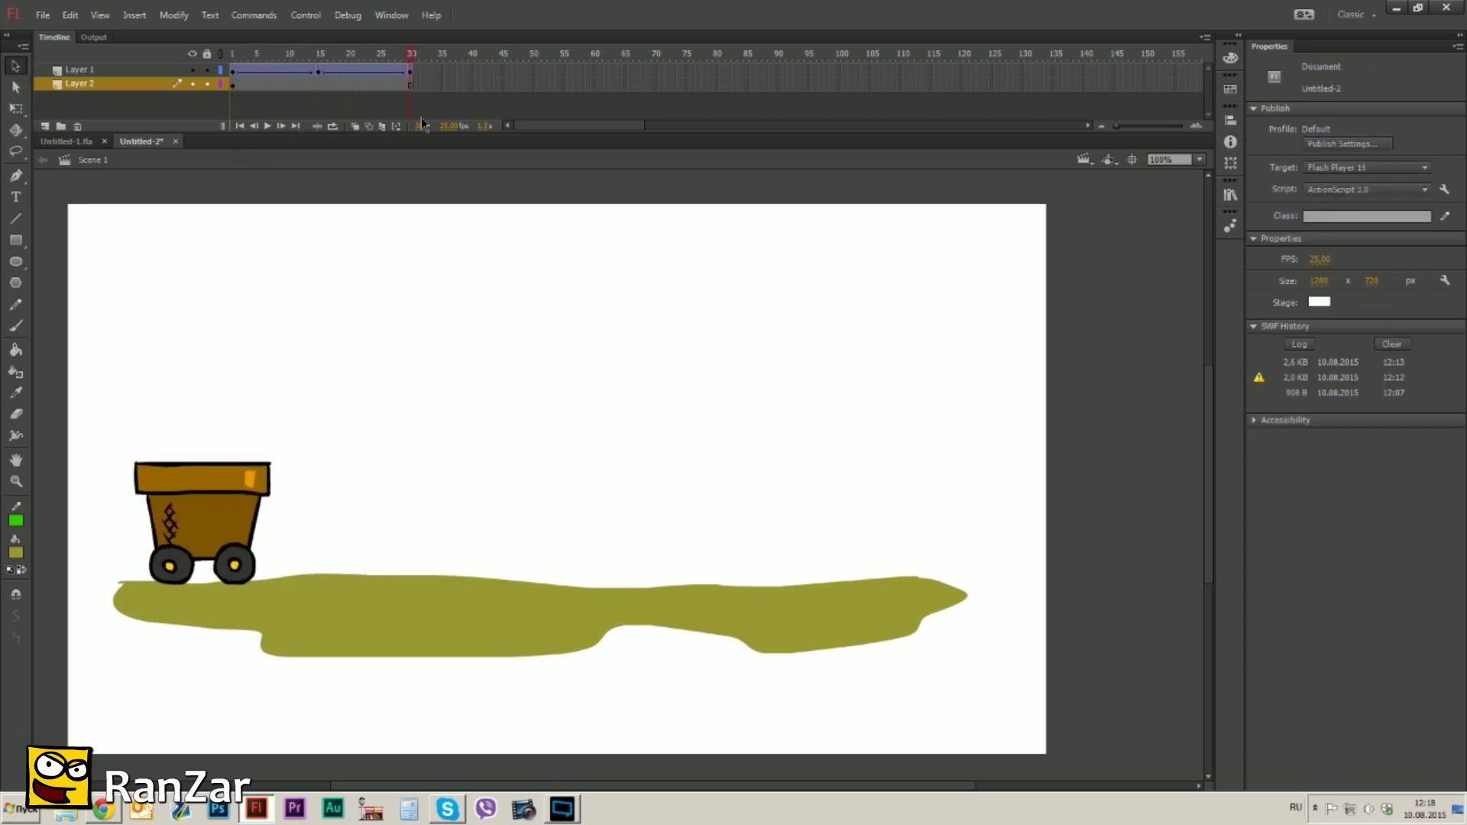
- Brush a pale blue sky outline above the ground on Layer 2, fill it, and make Layer 1 active
key("b")
mouse_move(122, 584)
left_mouse_down()
mouse_move(183, 445)
mouse_move(481, 452)
mouse_move(838, 510)
mouse_move(966, 584)
left_mouse_up()
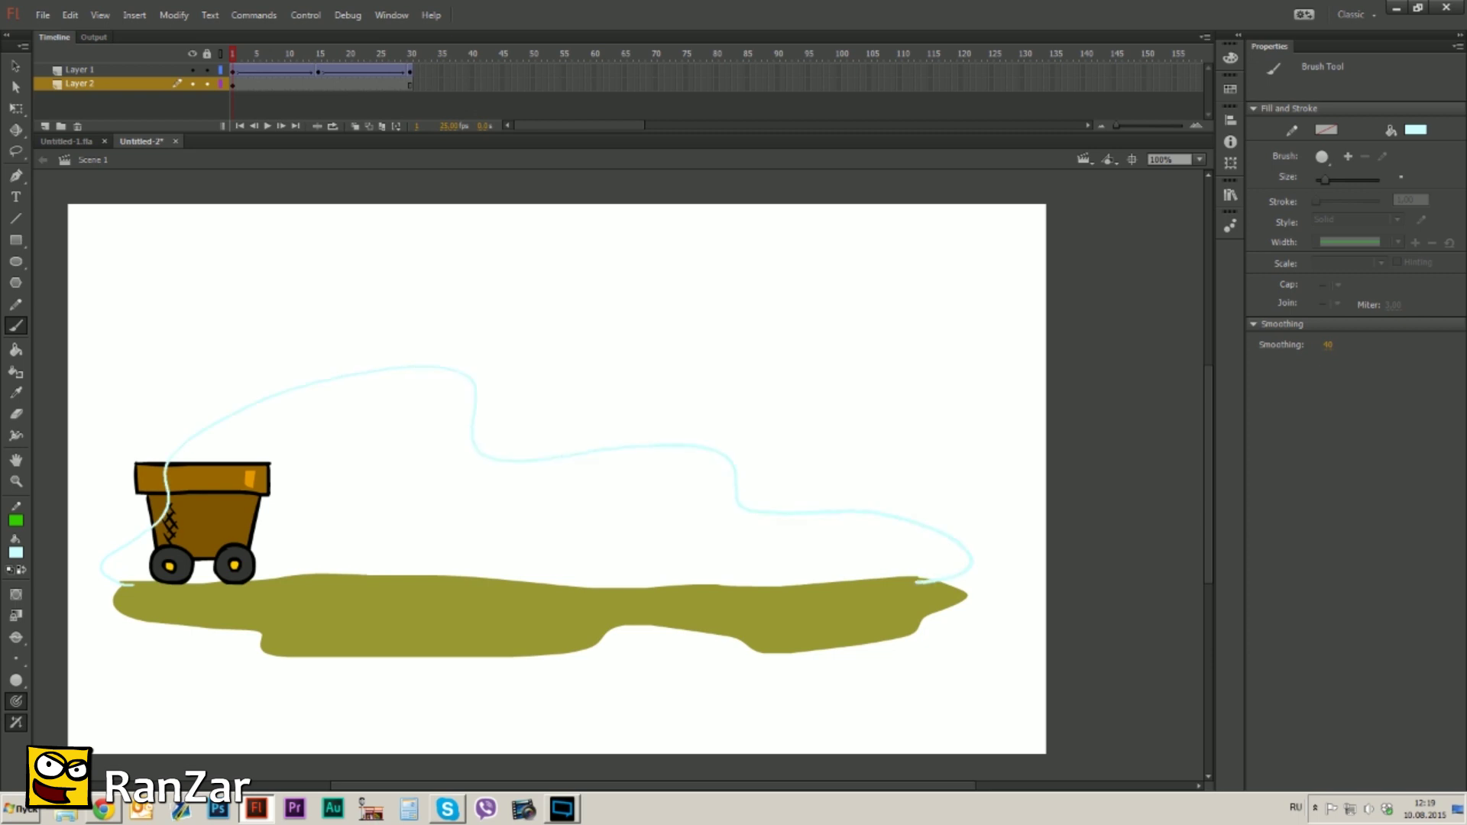
key("k")
left_click(843, 574)
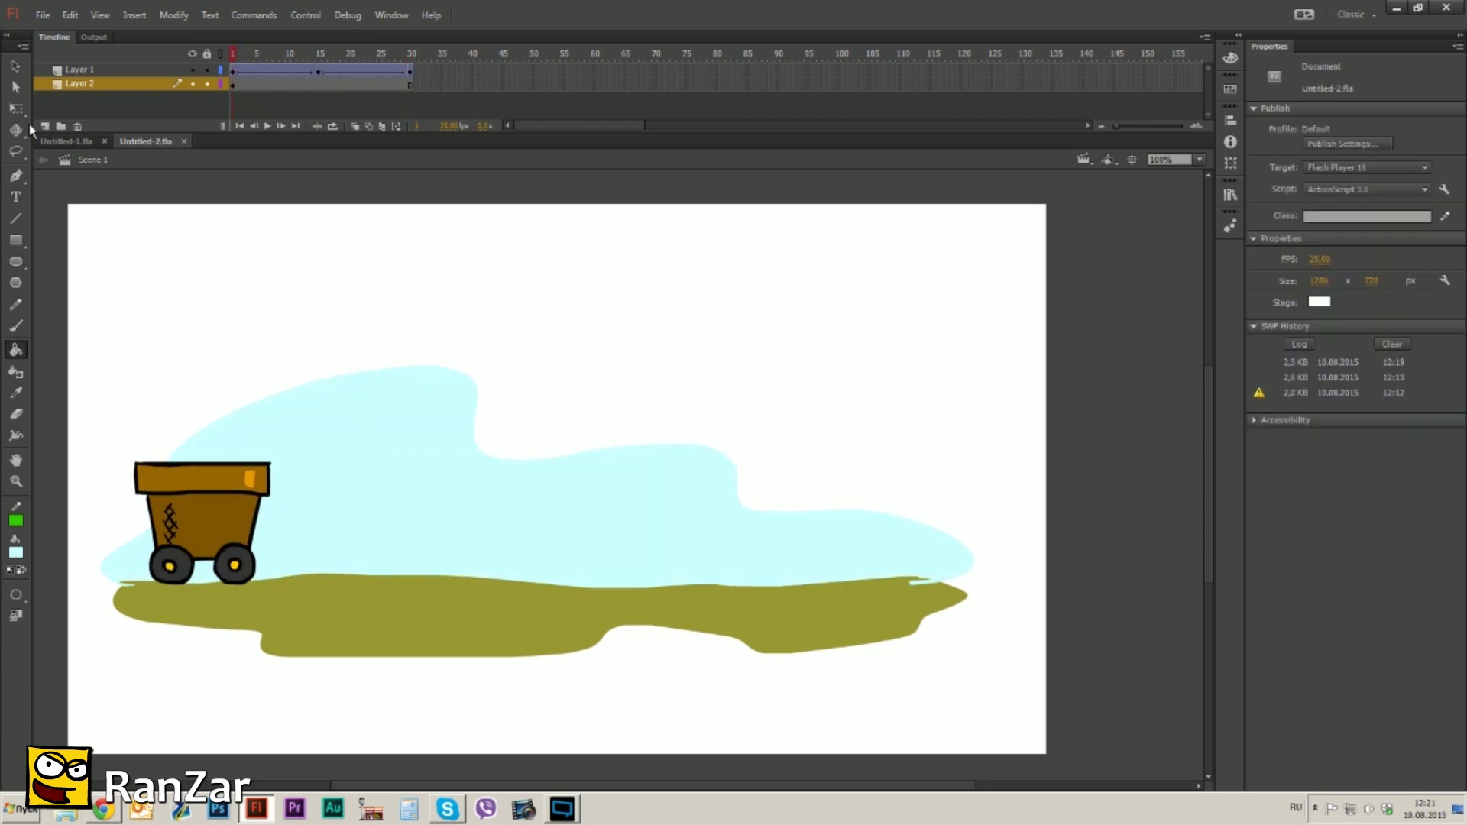
key("v")
left_click(145, 70)
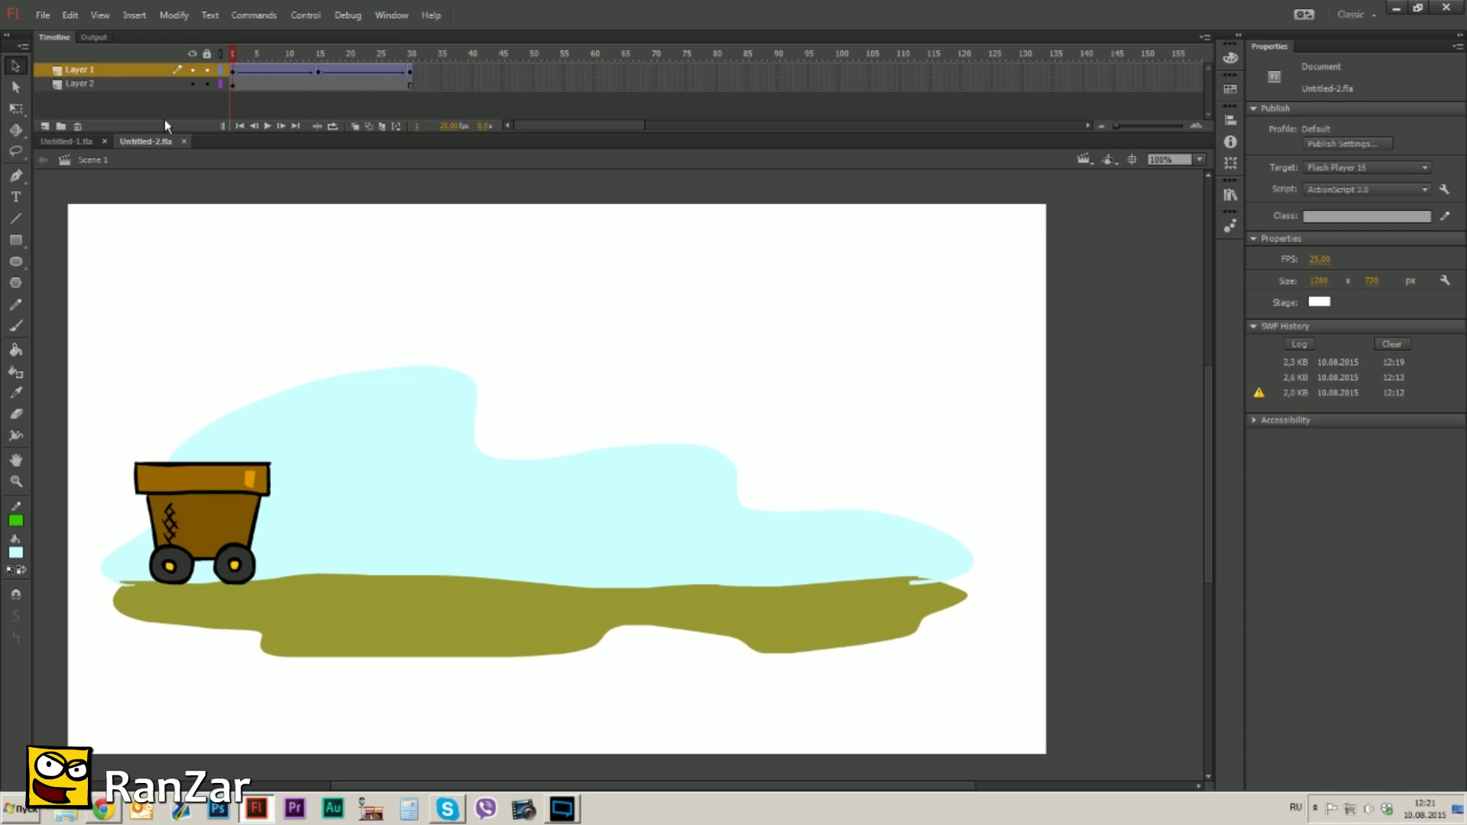